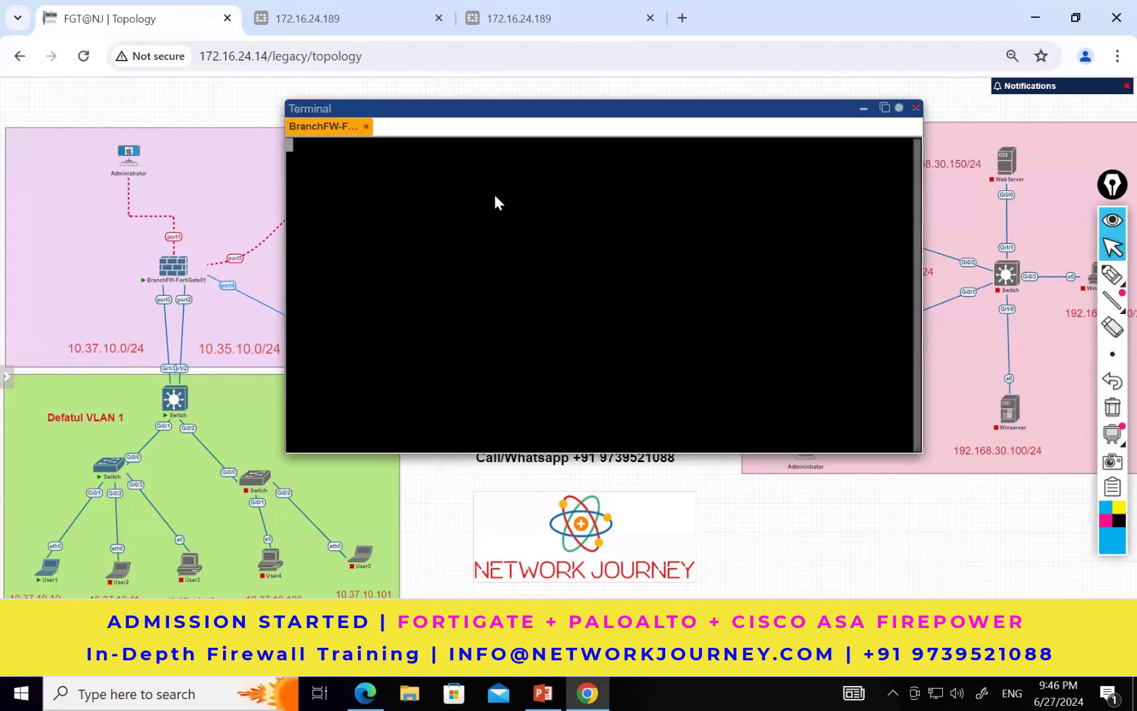
Step: Log in to the BranchFW-FortiGate01 console as admin, submitting the password
{"action": "key", "text": "Return"}
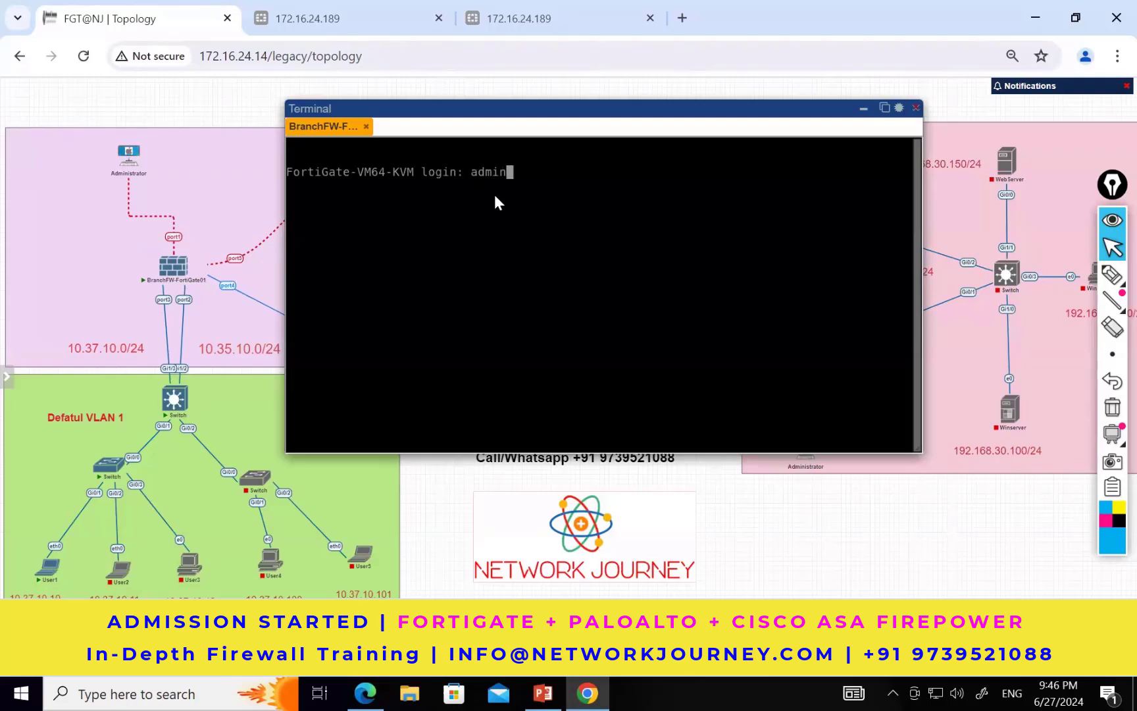
{"action": "key", "text": "Return"}
{"action": "key", "text": "Return"}
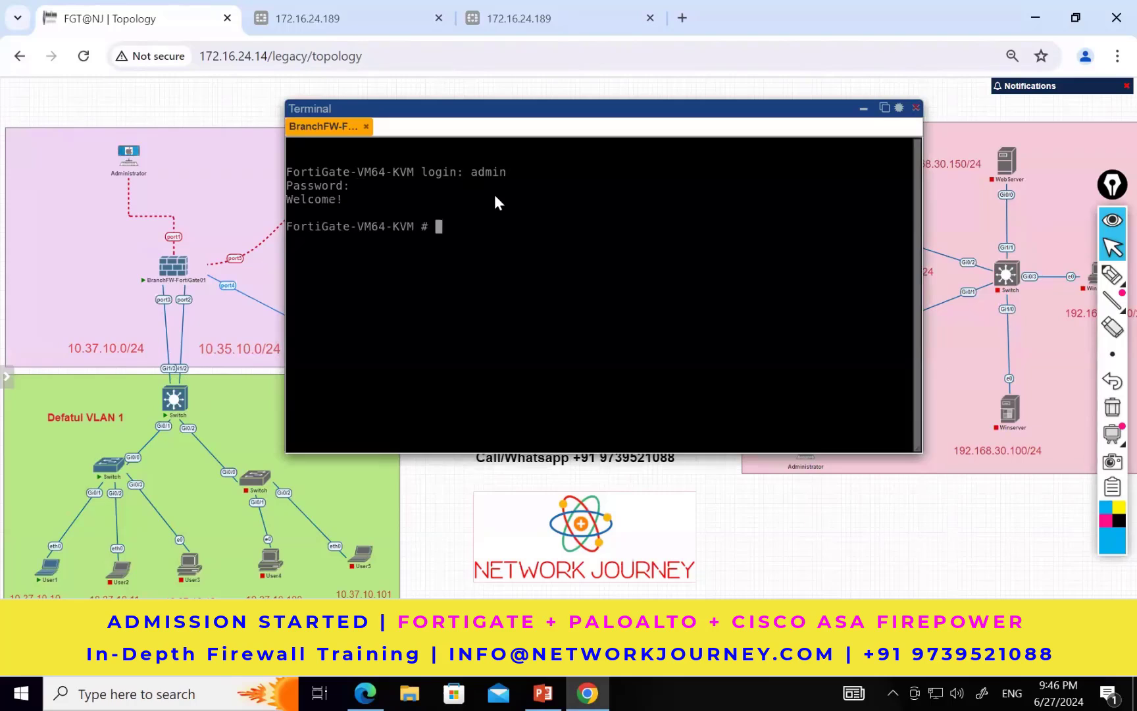
Step: Handwrite arrowed notes on the blank canvas with the pen: "admin", an Enter symbol and "Change password", plus a scribbled-out word, and return to the pointer
{"action": "mouse_move", "coordinate": [1112, 275]}
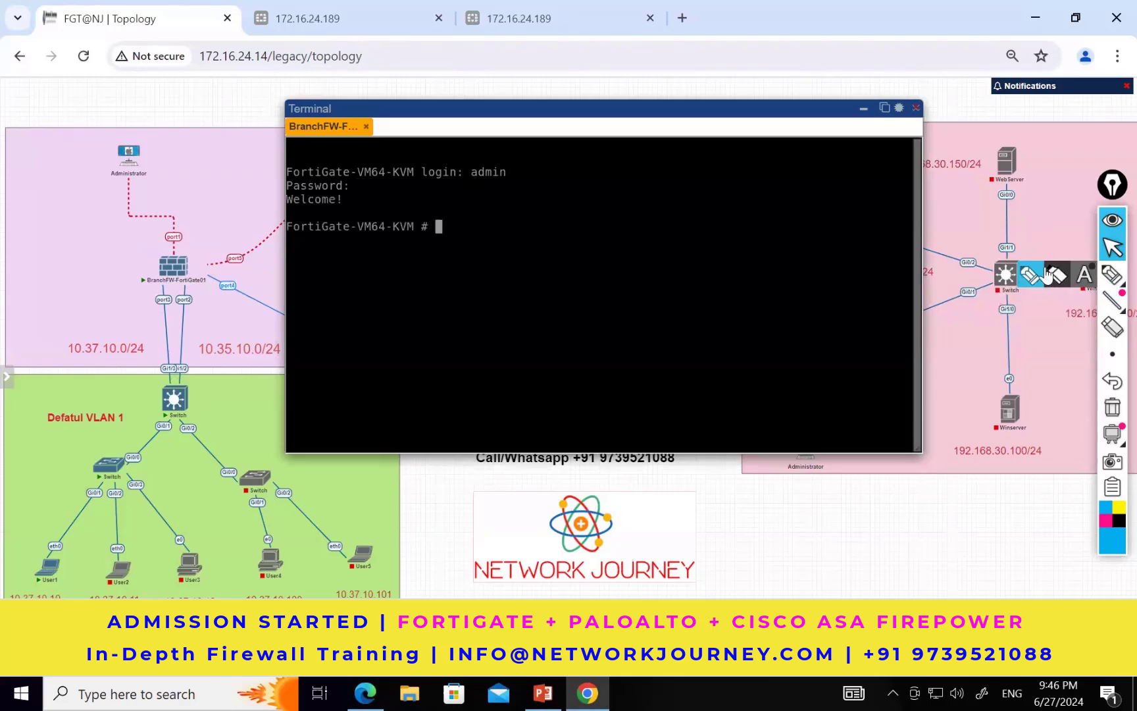
{"action": "left_click", "coordinate": [1049, 273]}
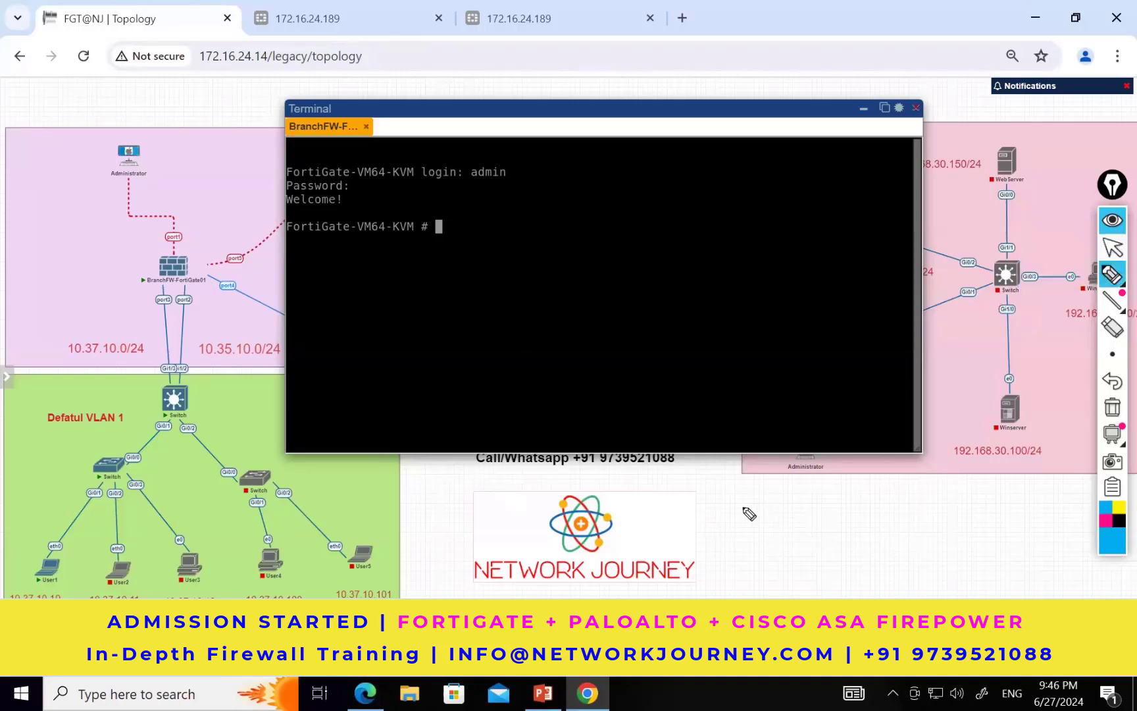
{"action": "left_click_drag", "start_coordinate": [744, 509], "coordinate": [778, 508]}
{"action": "mouse_move", "coordinate": [765, 502]}
{"action": "left_mouse_down"}
{"action": "mouse_move", "coordinate": [766, 517]}
{"action": "mouse_move", "coordinate": [812, 517]}
{"action": "mouse_move", "coordinate": [790, 529]}
{"action": "mouse_move", "coordinate": [885, 517]}
{"action": "left_mouse_up"}
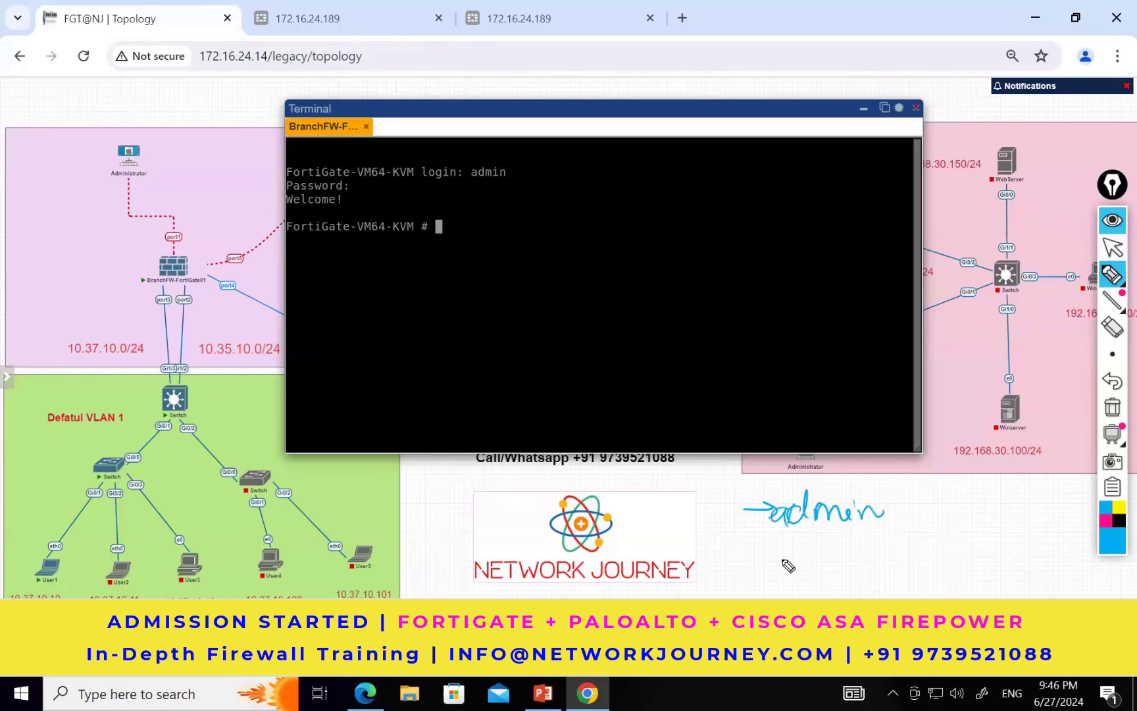
{"action": "left_click_drag", "start_coordinate": [748, 547], "coordinate": [781, 546]}
{"action": "mouse_move", "coordinate": [771, 538]}
{"action": "left_mouse_down"}
{"action": "mouse_move", "coordinate": [771, 554]}
{"action": "mouse_move", "coordinate": [806, 561]}
{"action": "left_mouse_up"}
{"action": "mouse_move", "coordinate": [899, 538]}
{"action": "left_mouse_down"}
{"action": "mouse_move", "coordinate": [900, 556]}
{"action": "mouse_move", "coordinate": [928, 541]}
{"action": "mouse_move", "coordinate": [955, 546]}
{"action": "left_mouse_up"}
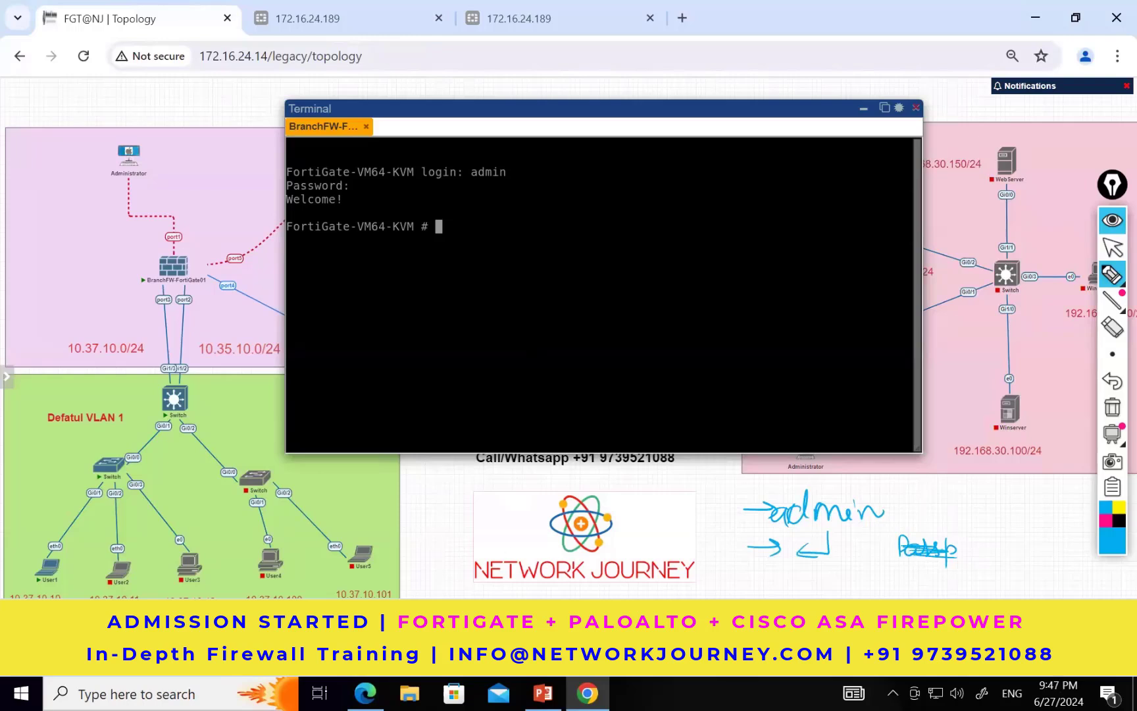
{"action": "left_click_drag", "start_coordinate": [746, 592], "coordinate": [783, 590]}
{"action": "mouse_move", "coordinate": [765, 581]}
{"action": "left_mouse_down"}
{"action": "mouse_move", "coordinate": [819, 597]}
{"action": "mouse_move", "coordinate": [1027, 597]}
{"action": "left_mouse_up"}
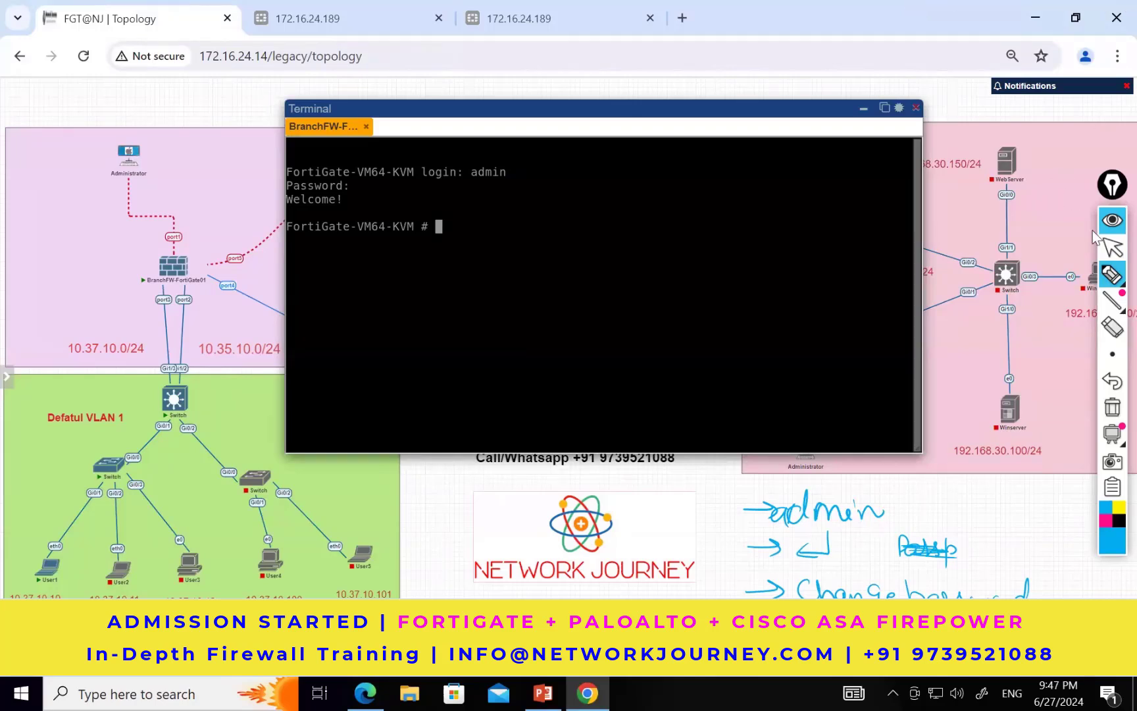
{"action": "left_click", "coordinate": [1111, 248]}
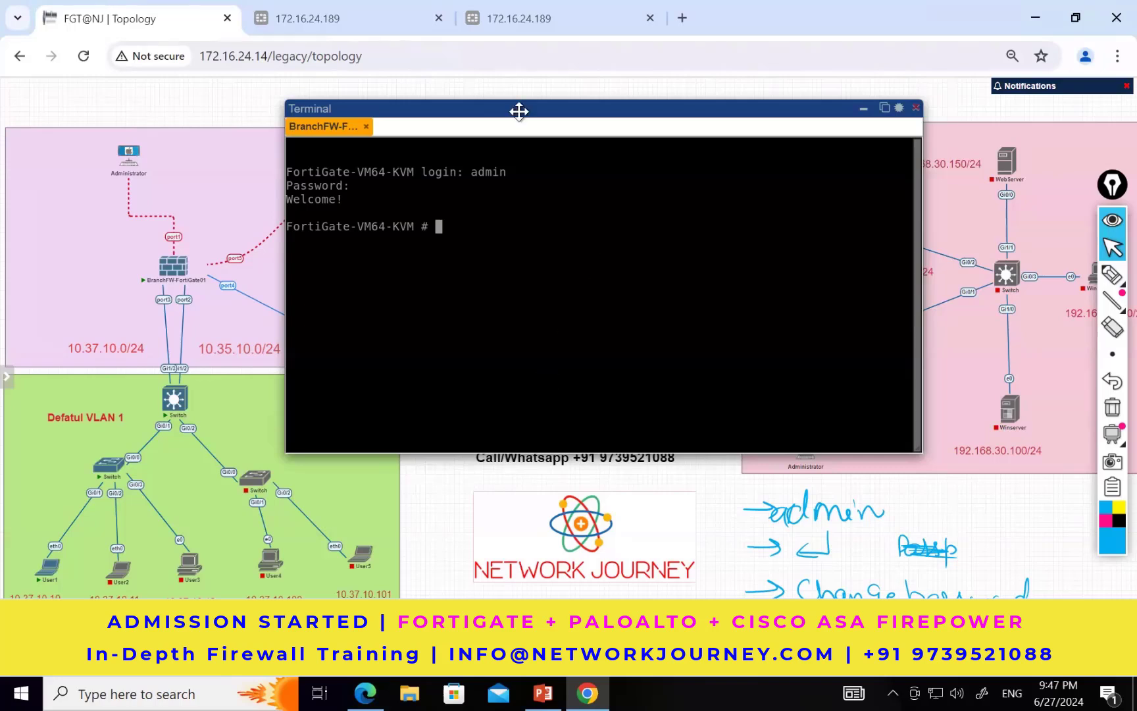
Step: Minimize the terminal and start the DC-FortiGate02 node in the topology
{"action": "left_click", "coordinate": [863, 109]}
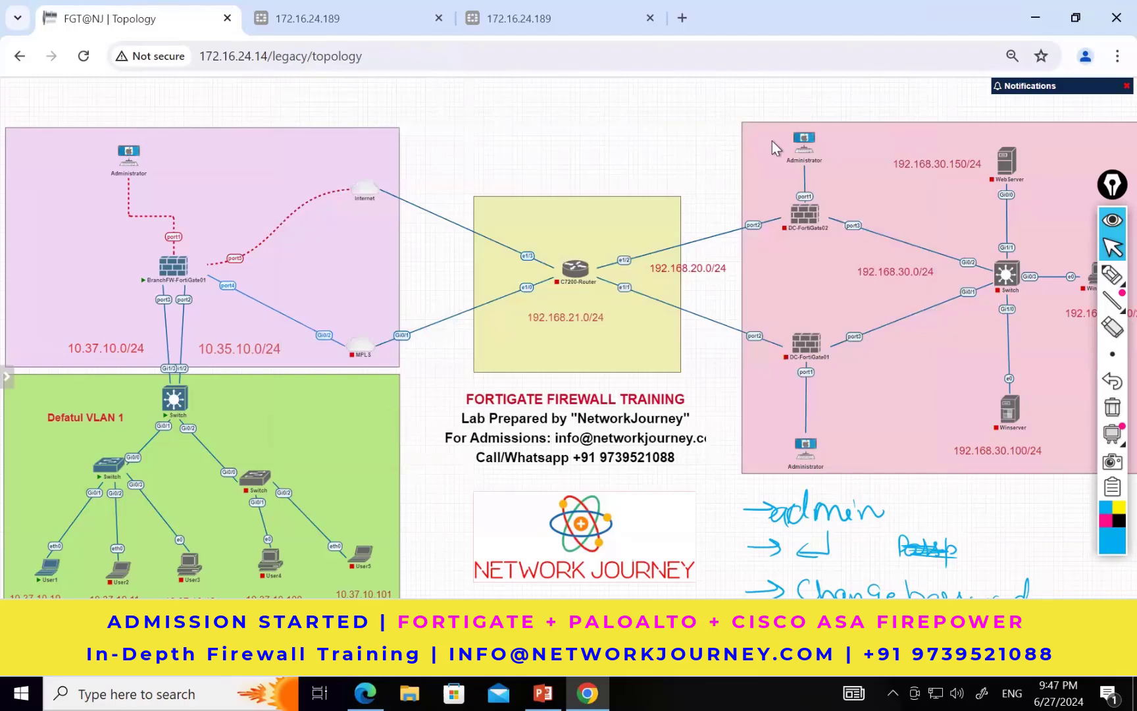
{"action": "left_click_drag", "start_coordinate": [991, 263], "coordinate": [934, 200]}
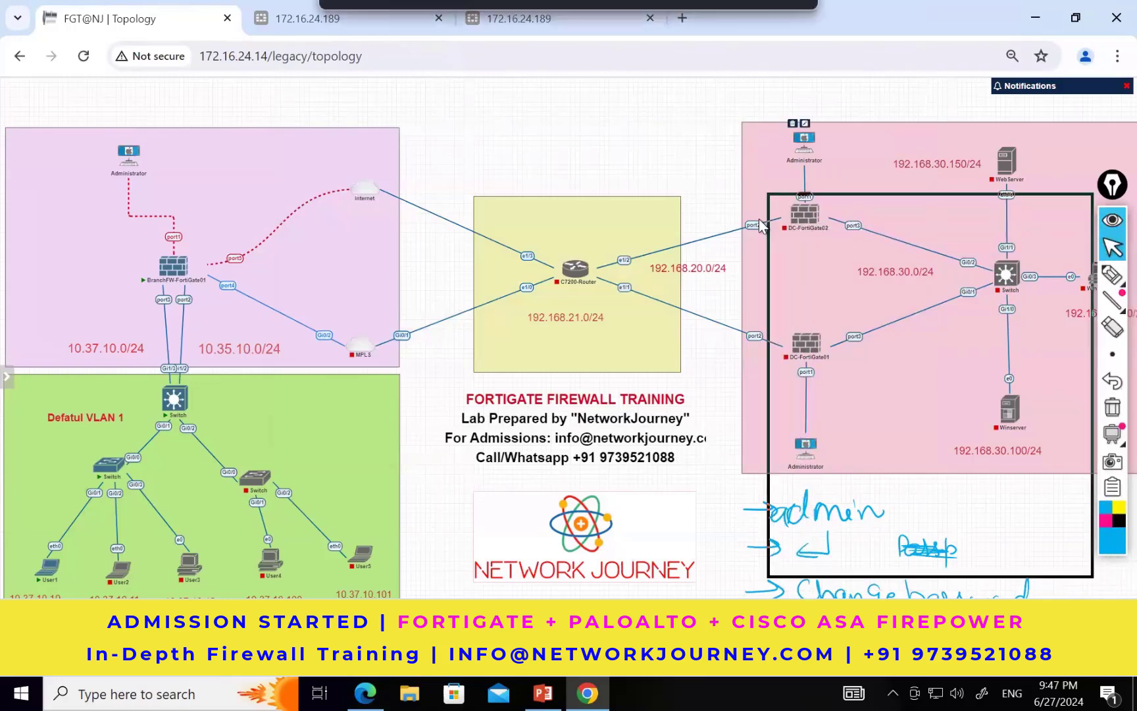
{"action": "right_click", "coordinate": [828, 245]}
{"action": "left_click", "coordinate": [826, 237]}
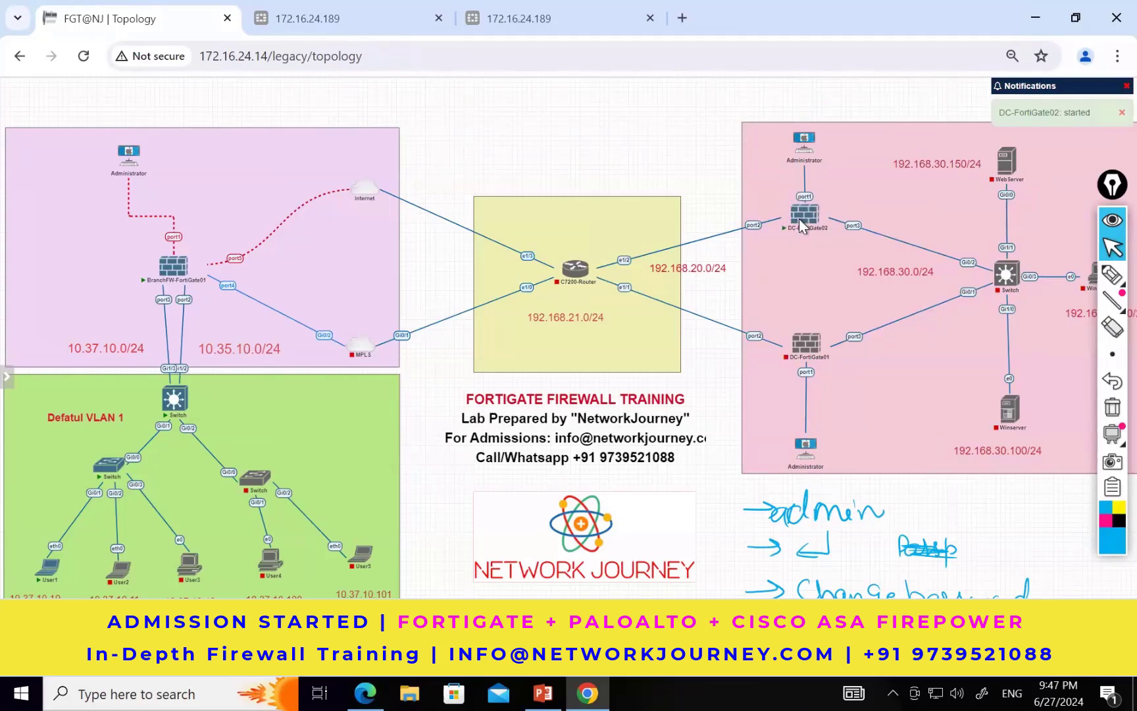
Step: Open the DC-FortiGate02 console and review its boot messages about the disk and the blocking task
{"action": "left_click", "coordinate": [798, 218]}
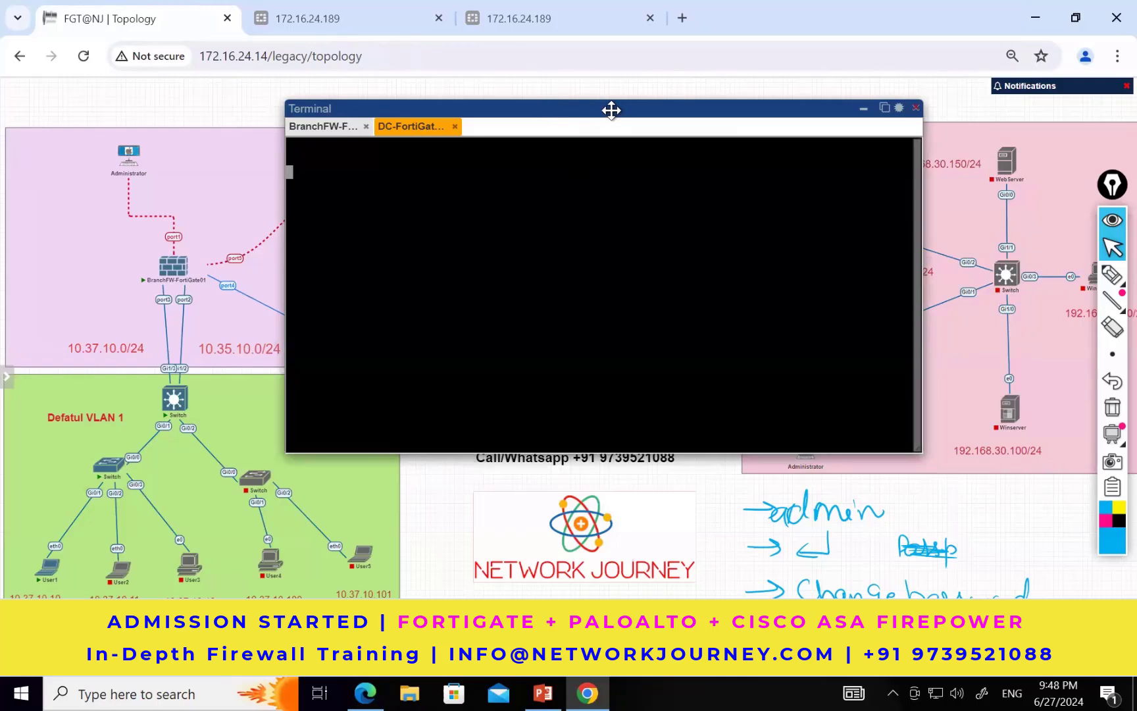
{"action": "left_click_drag", "start_coordinate": [547, 110], "coordinate": [611, 110]}
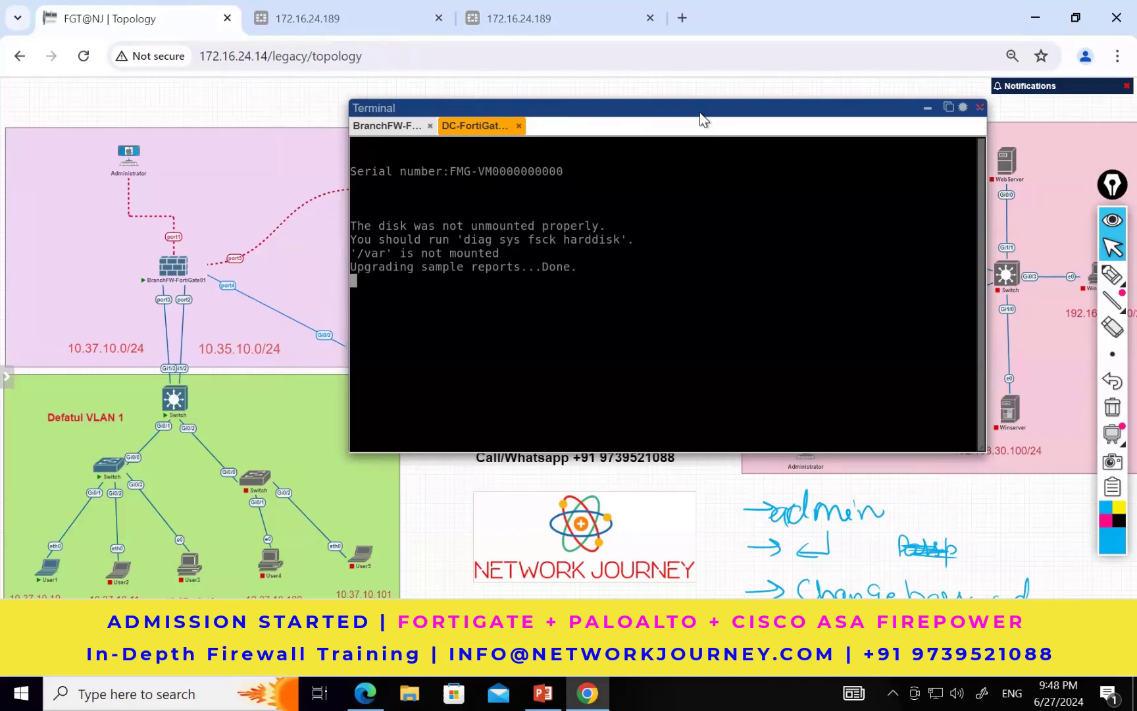
{"action": "left_click_drag", "start_coordinate": [646, 110], "coordinate": [624, 109]}
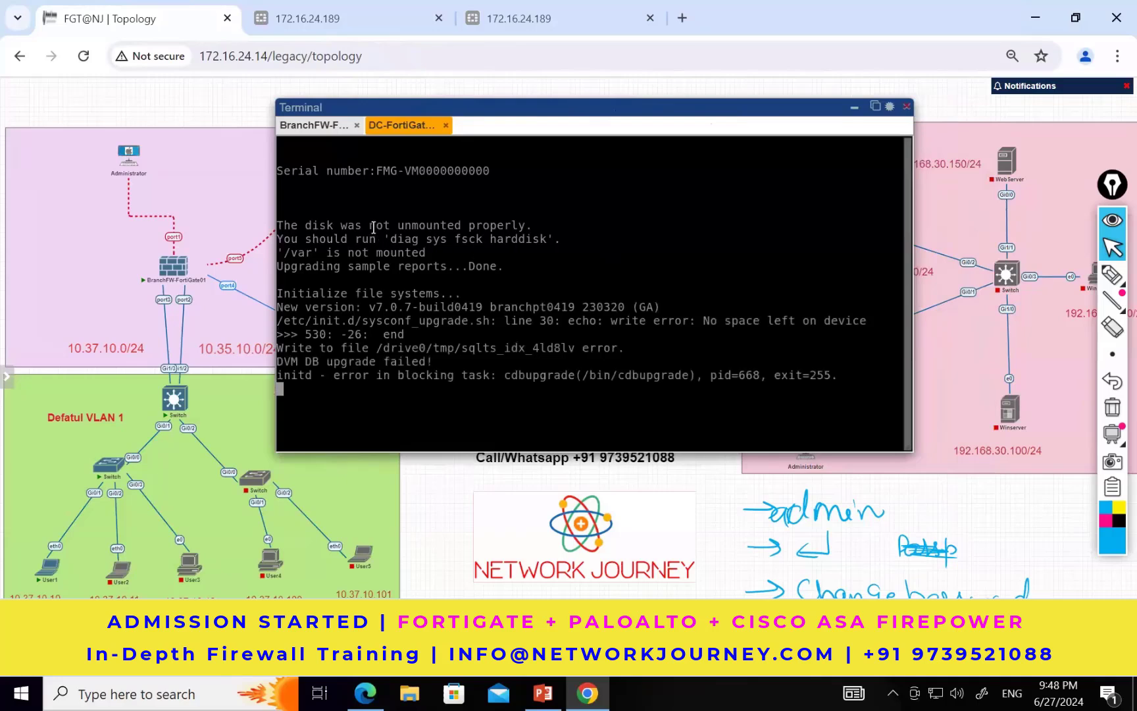
{"action": "left_click_drag", "start_coordinate": [370, 225], "coordinate": [519, 225]}
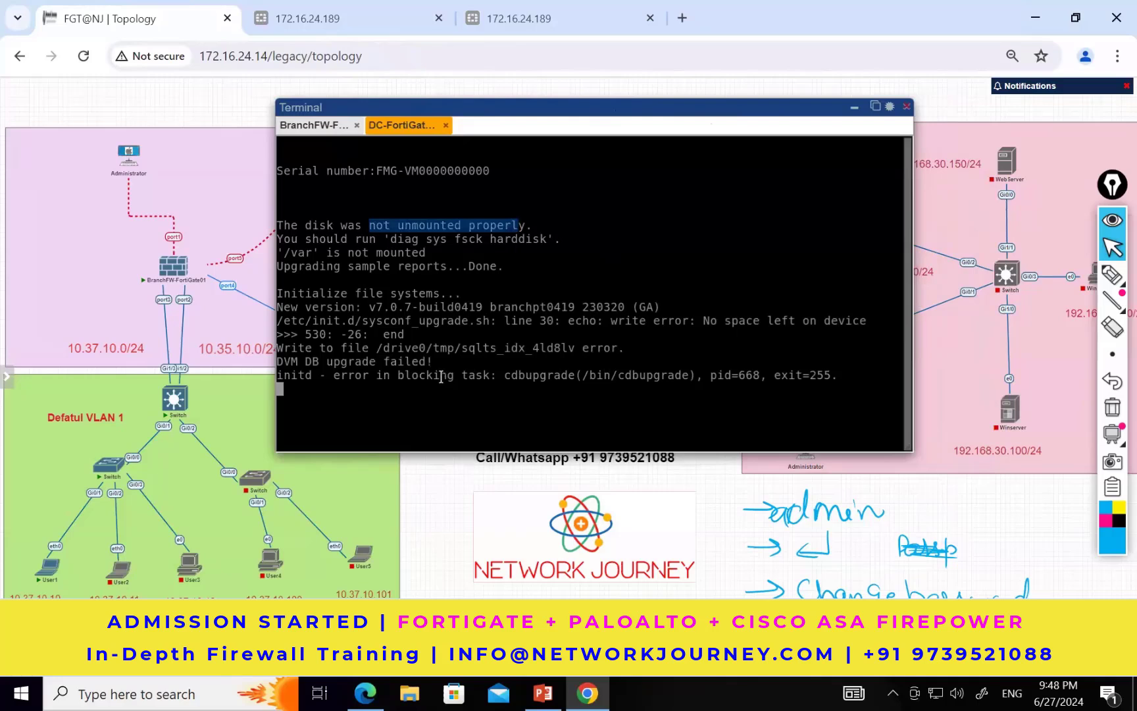
{"action": "left_click_drag", "start_coordinate": [454, 376], "coordinate": [572, 364]}
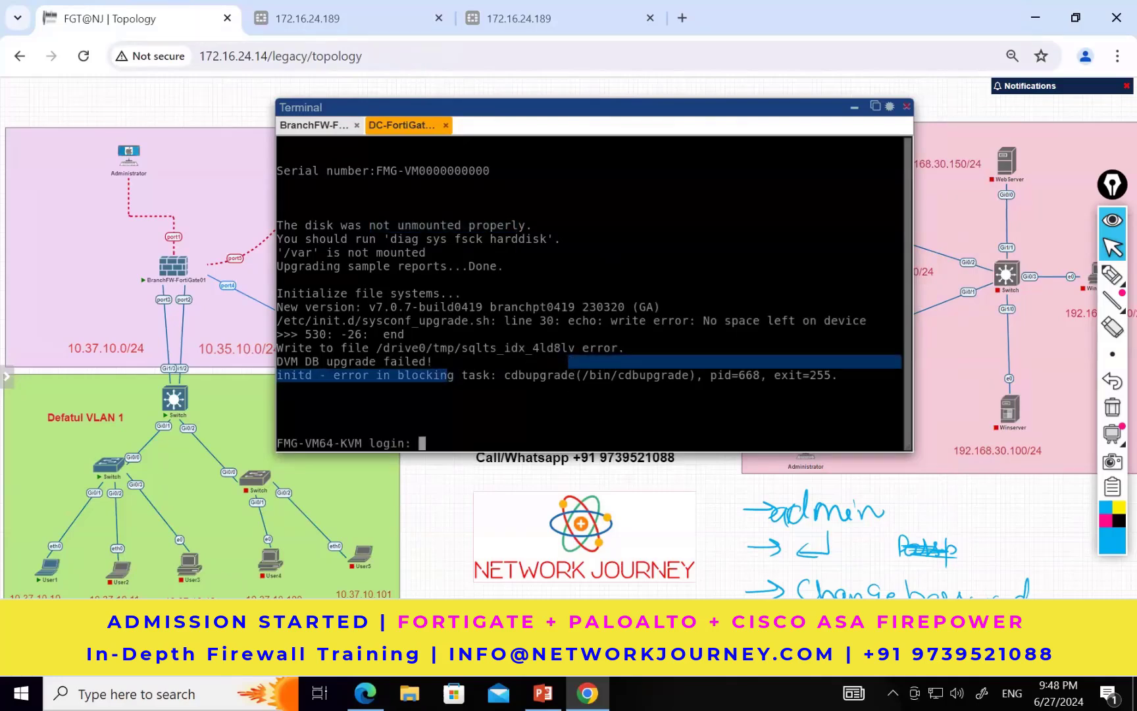
Step: Try to log in to the DC-FortiGate02 console as admin, submitting the password
{"action": "type", "text": "admin"}
{"action": "key", "text": "Return"}
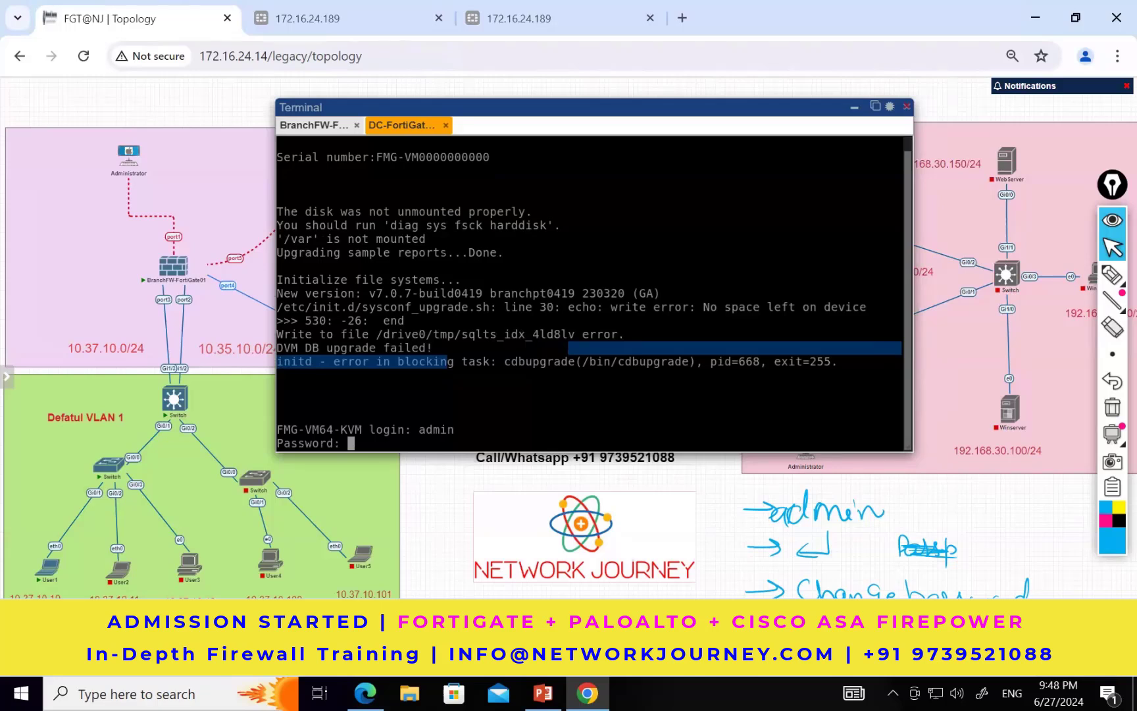
{"action": "key", "text": "Return"}
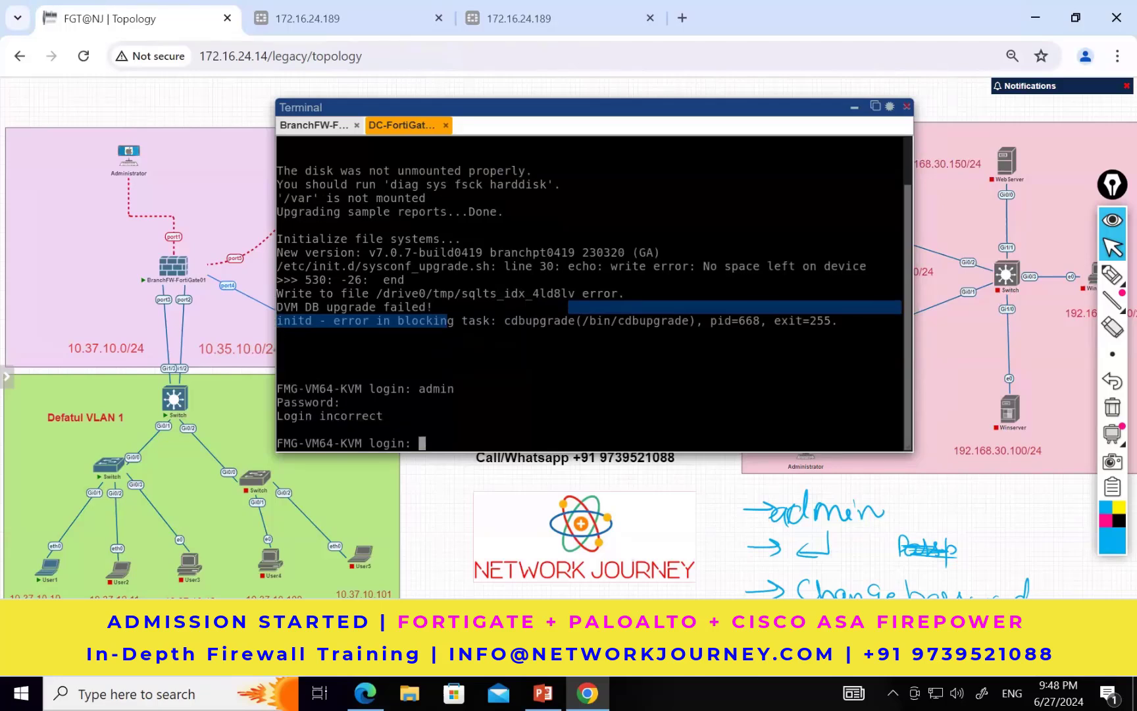
Step: Repeat the DC-FortiGate02 console login with the username admin and its password
{"action": "type", "text": "admin"}
{"action": "key", "text": "Return"}
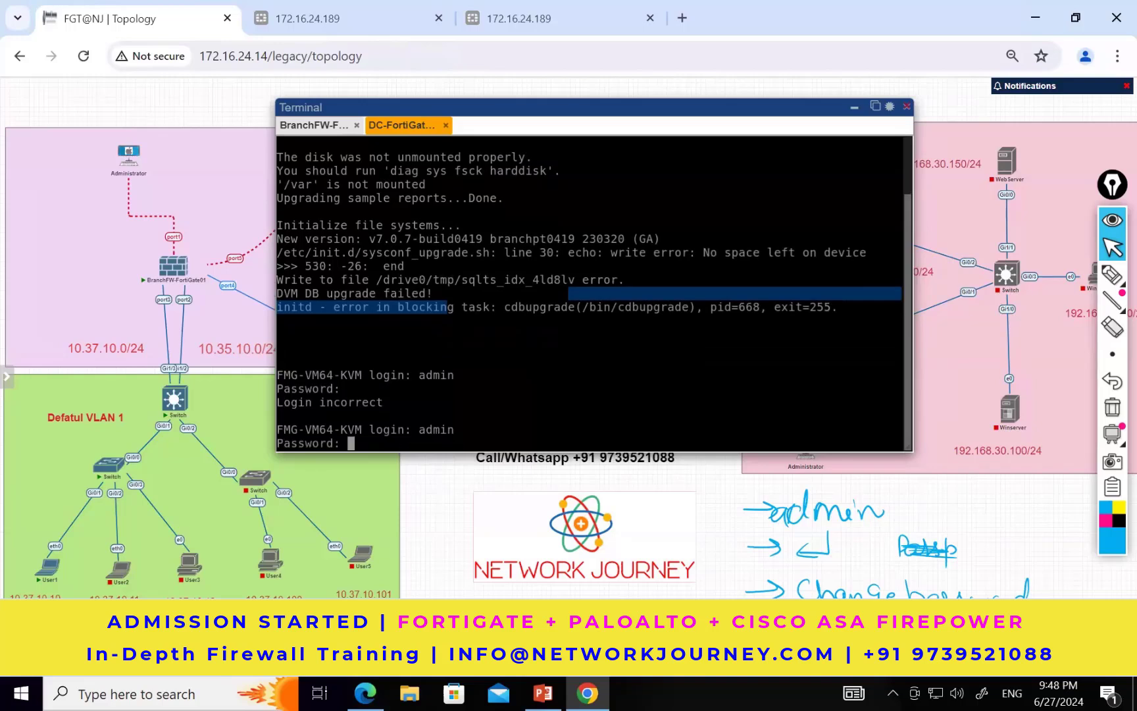
{"action": "key", "text": "Return"}
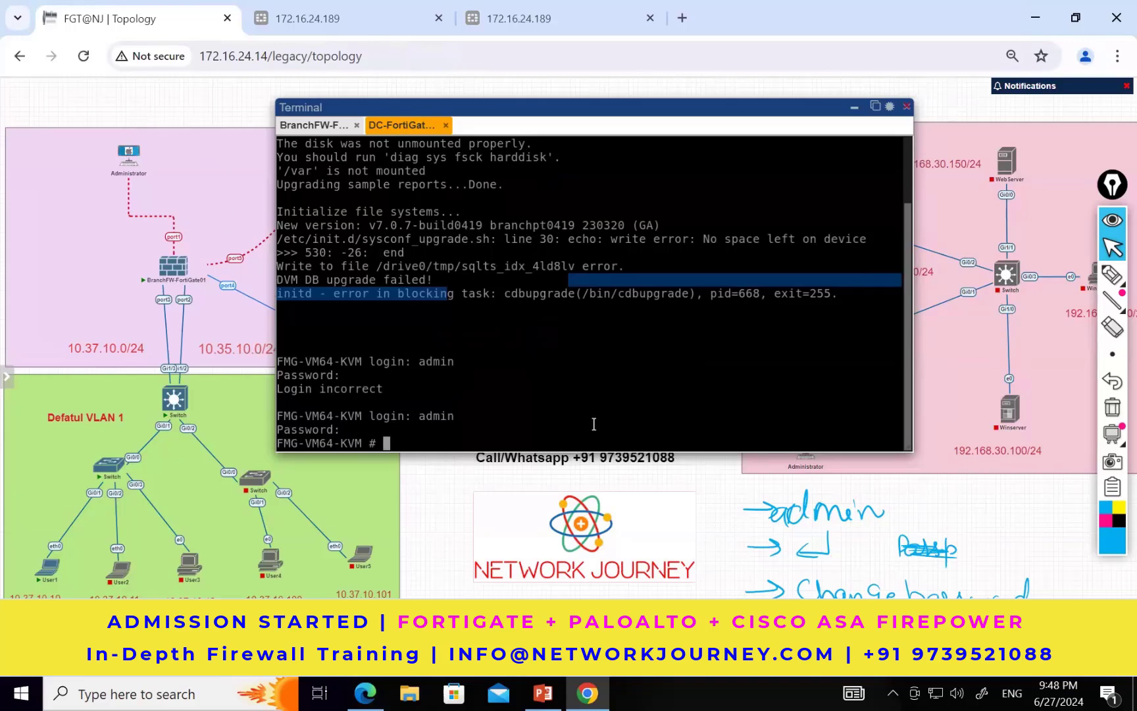
Step: Return to the BranchFW-FortiGate01 console and enter the command text "show system" at its prompt
{"action": "left_click", "coordinate": [853, 107]}
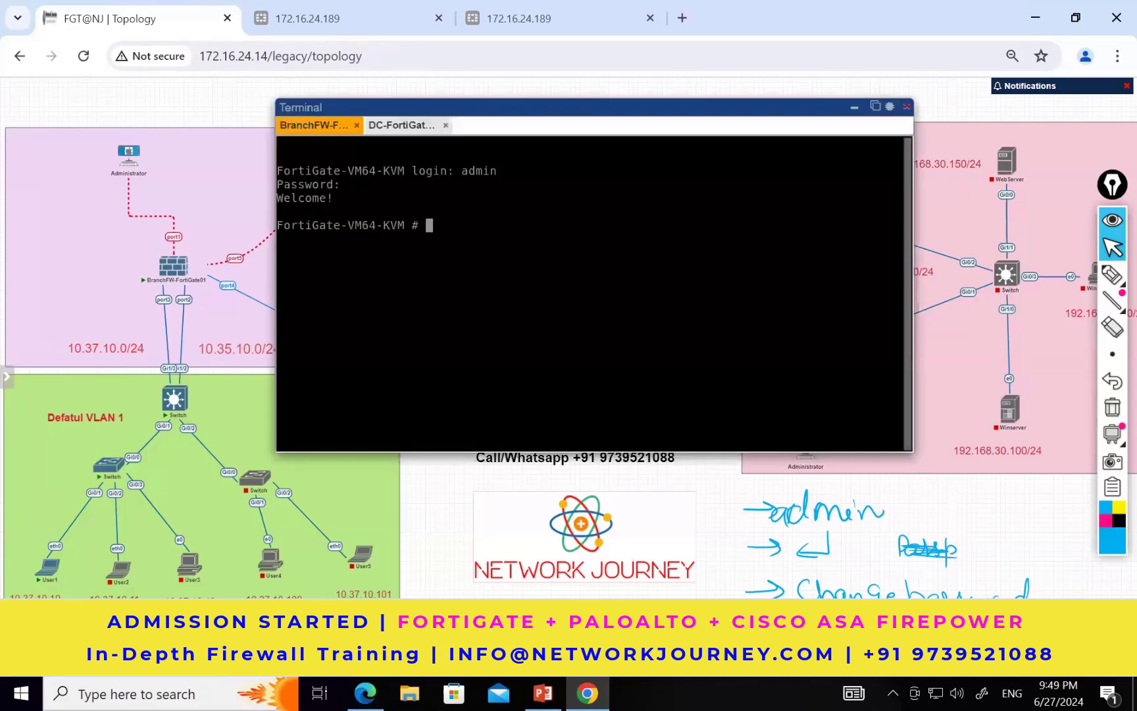
{"action": "type", "text": "show int"}
{"action": "key", "text": "BackSpace"}
{"action": "key", "text": "BackSpace"}
{"action": "key", "text": "BackSpace"}
{"action": "type", "text": "system"}
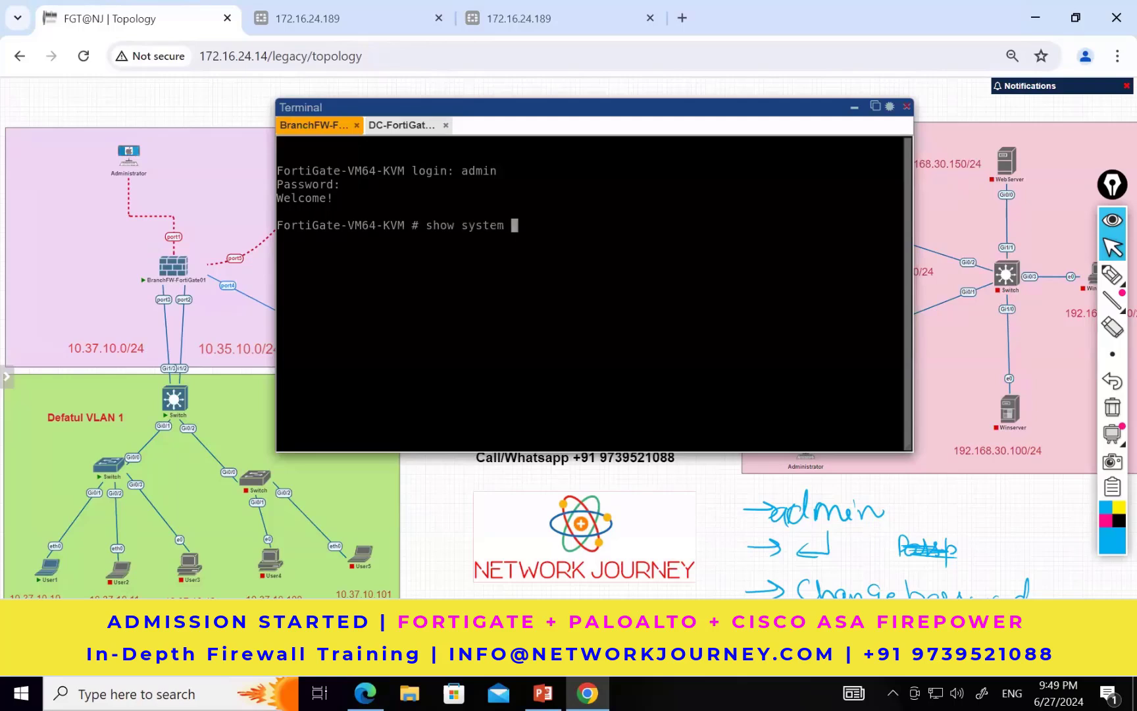
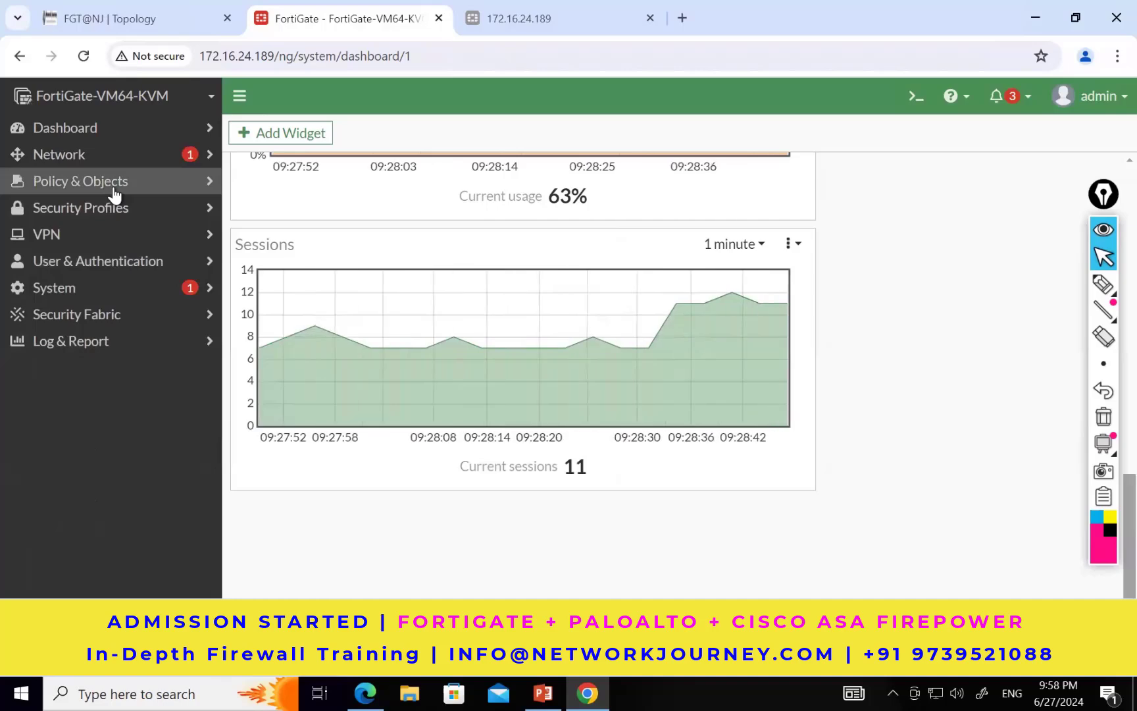
Step: Delete the Allow ICMP policy from Internal (port2) to port5 in the FortiGate firewall policies
{"action": "left_click", "coordinate": [113, 188]}
{"action": "left_click", "coordinate": [96, 209]}
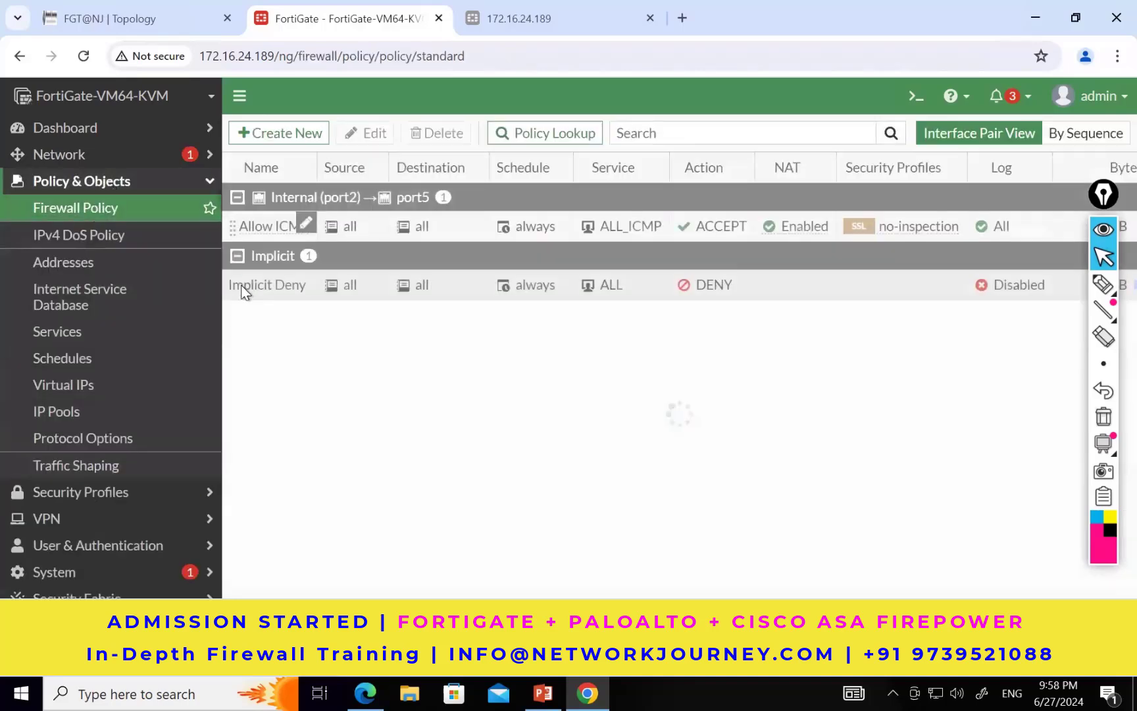
{"action": "left_click", "coordinate": [233, 225]}
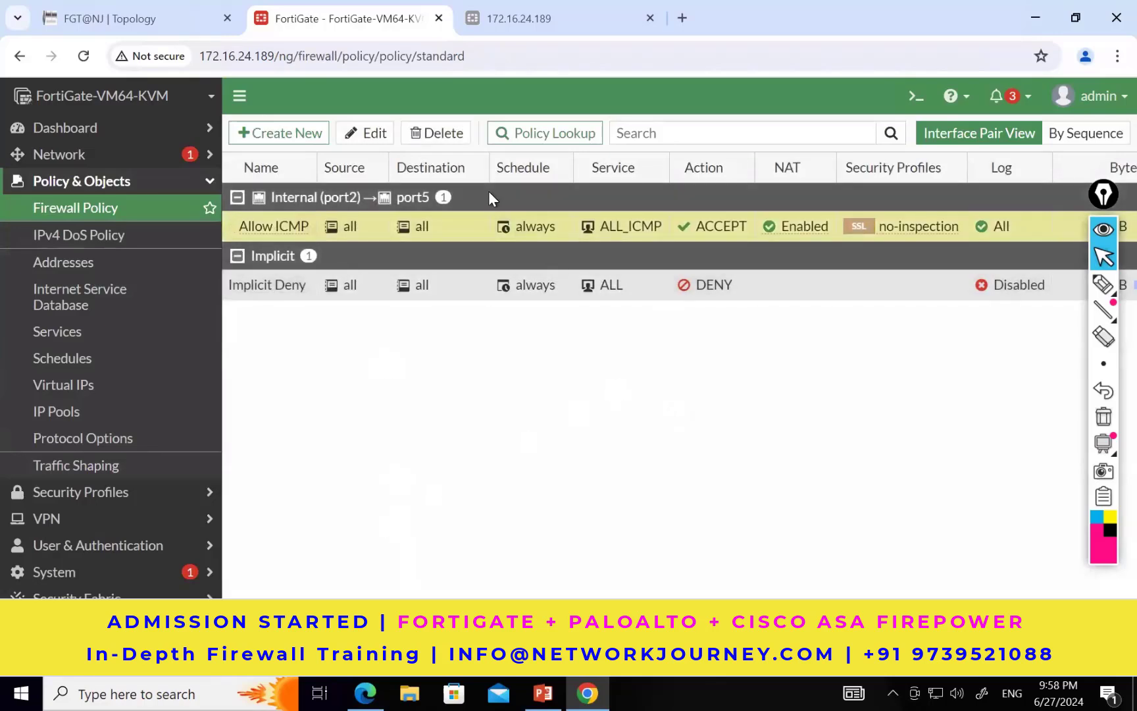
{"action": "left_click", "coordinate": [453, 135]}
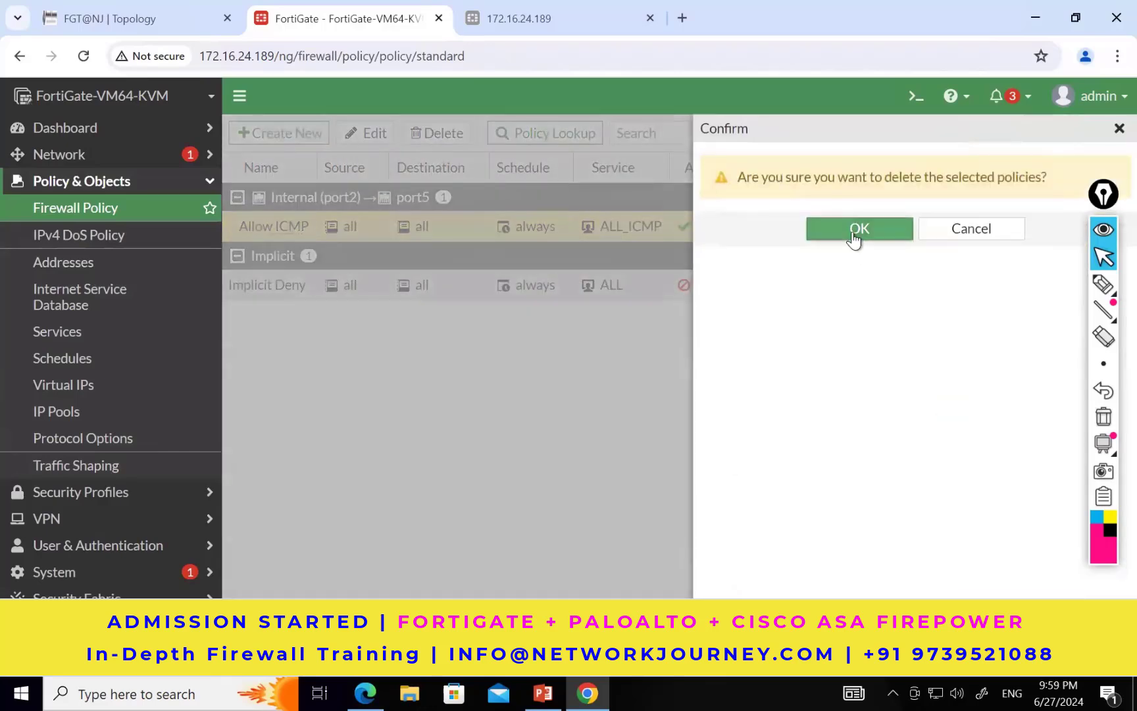
{"action": "left_click", "coordinate": [852, 232]}
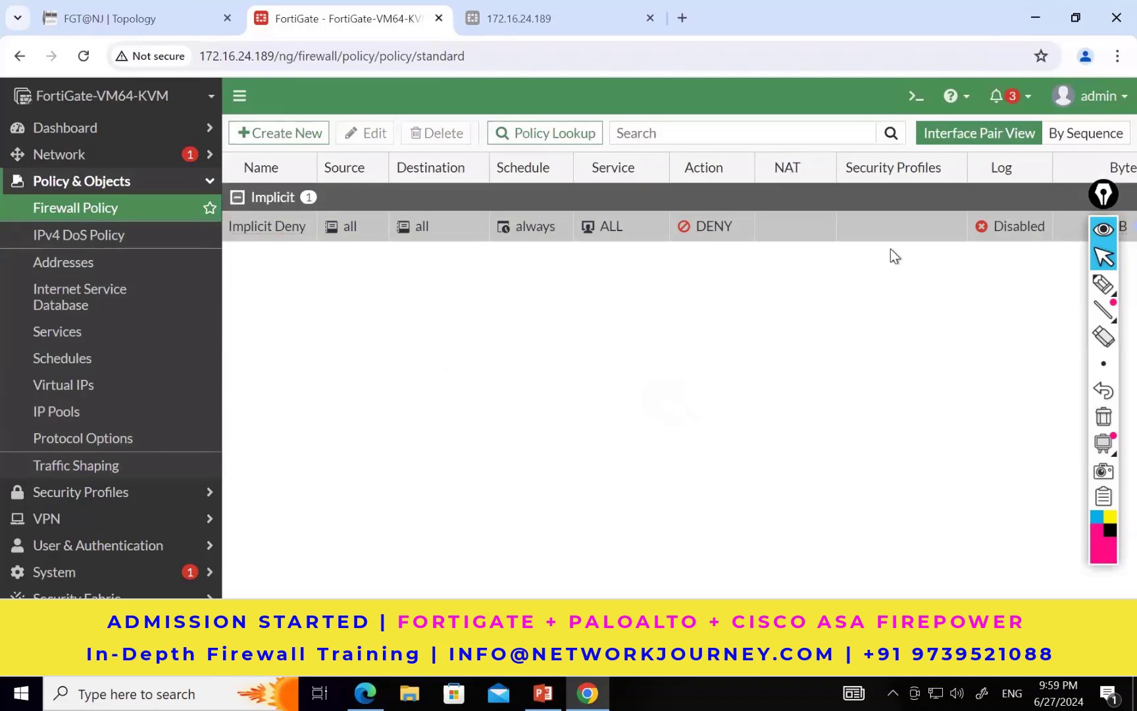
Step: Mark the Implicit Deny rule's source, destination, service and action with ink, write "Traffic Deny" below, and clear the annotations
{"action": "left_click_drag", "start_coordinate": [1103, 195], "coordinate": [1109, 211]}
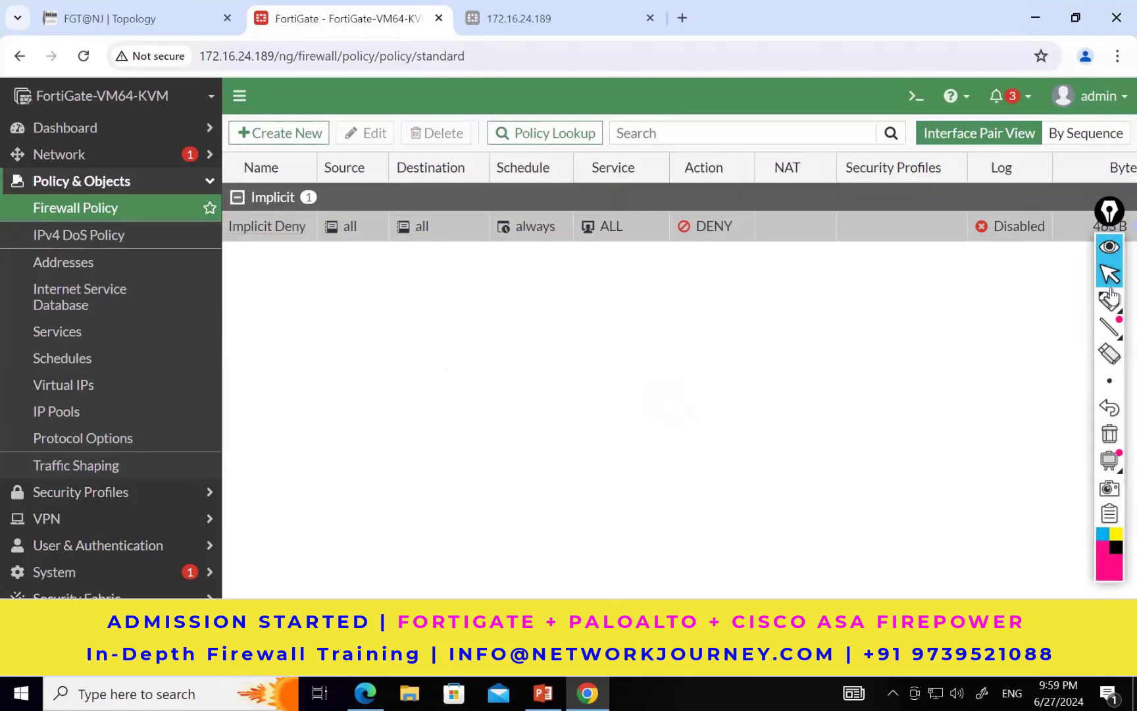
{"action": "mouse_move", "coordinate": [1110, 301]}
{"action": "left_click", "coordinate": [1027, 303]}
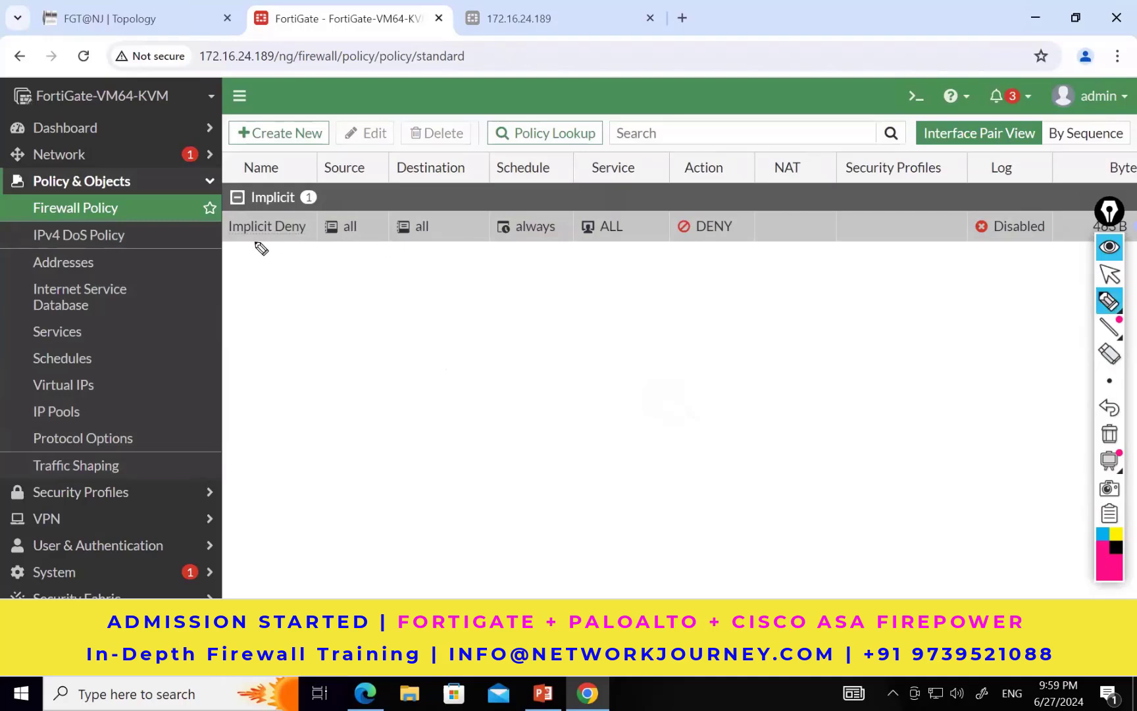
{"action": "left_click_drag", "start_coordinate": [231, 249], "coordinate": [273, 250]}
{"action": "mouse_move", "coordinate": [356, 204]}
{"action": "left_mouse_down"}
{"action": "mouse_move", "coordinate": [315, 242]}
{"action": "mouse_move", "coordinate": [359, 201]}
{"action": "left_mouse_up"}
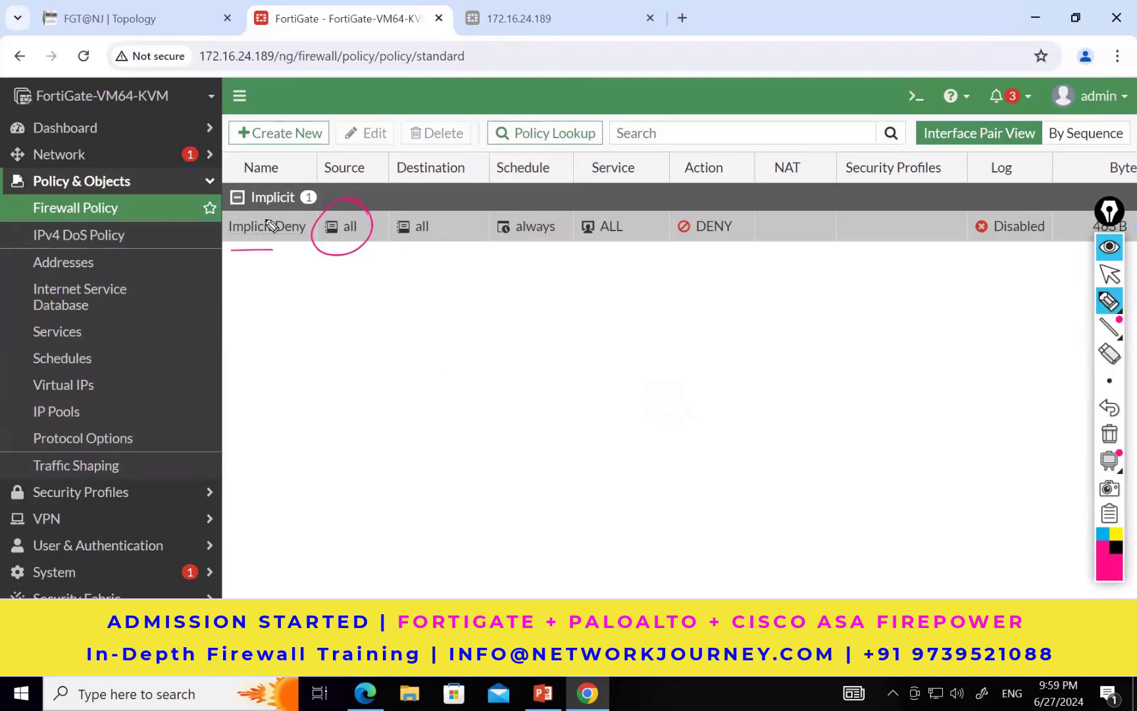
{"action": "left_click_drag", "start_coordinate": [421, 202], "coordinate": [464, 223]}
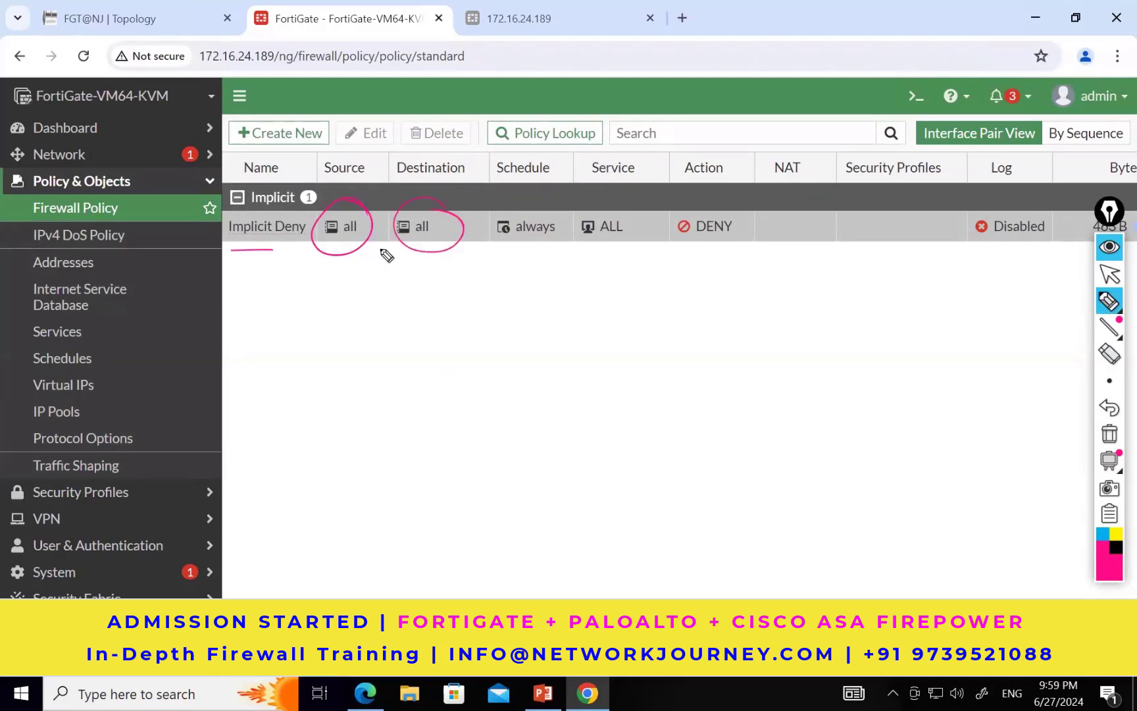
{"action": "mouse_move", "coordinate": [624, 217]}
{"action": "left_mouse_down"}
{"action": "mouse_move", "coordinate": [579, 245]}
{"action": "mouse_move", "coordinate": [613, 198]}
{"action": "left_mouse_up"}
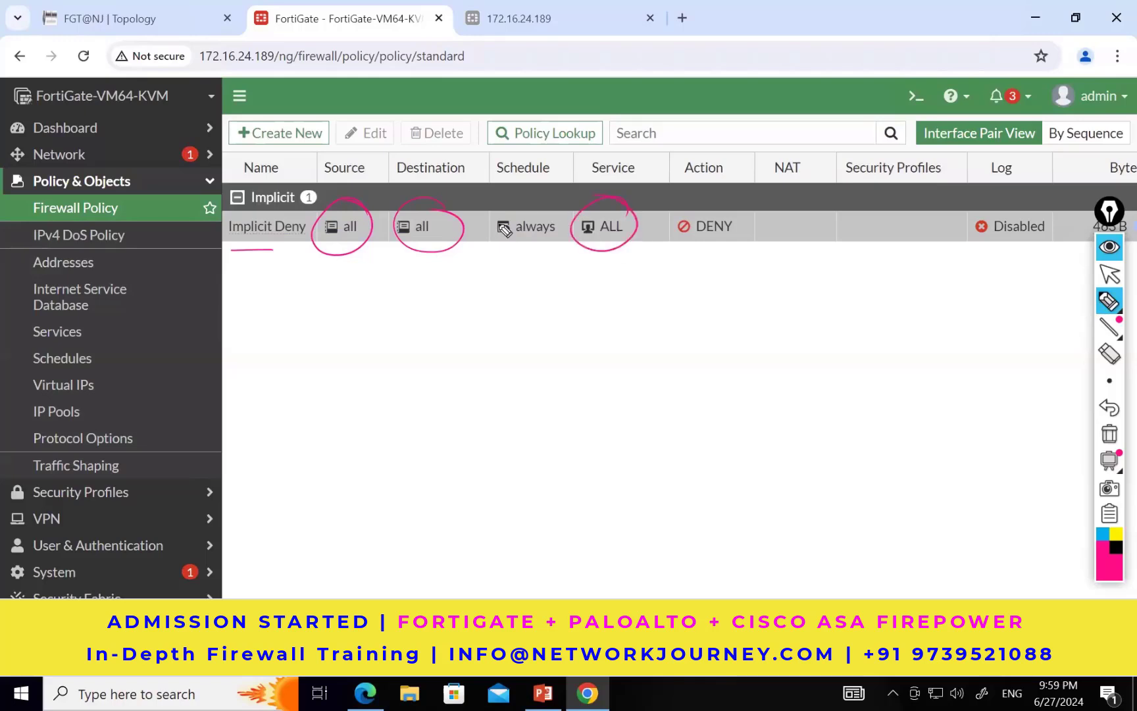
{"action": "mouse_move", "coordinate": [750, 207]}
{"action": "left_mouse_down"}
{"action": "mouse_move", "coordinate": [721, 264]}
{"action": "mouse_move", "coordinate": [748, 212]}
{"action": "left_mouse_up"}
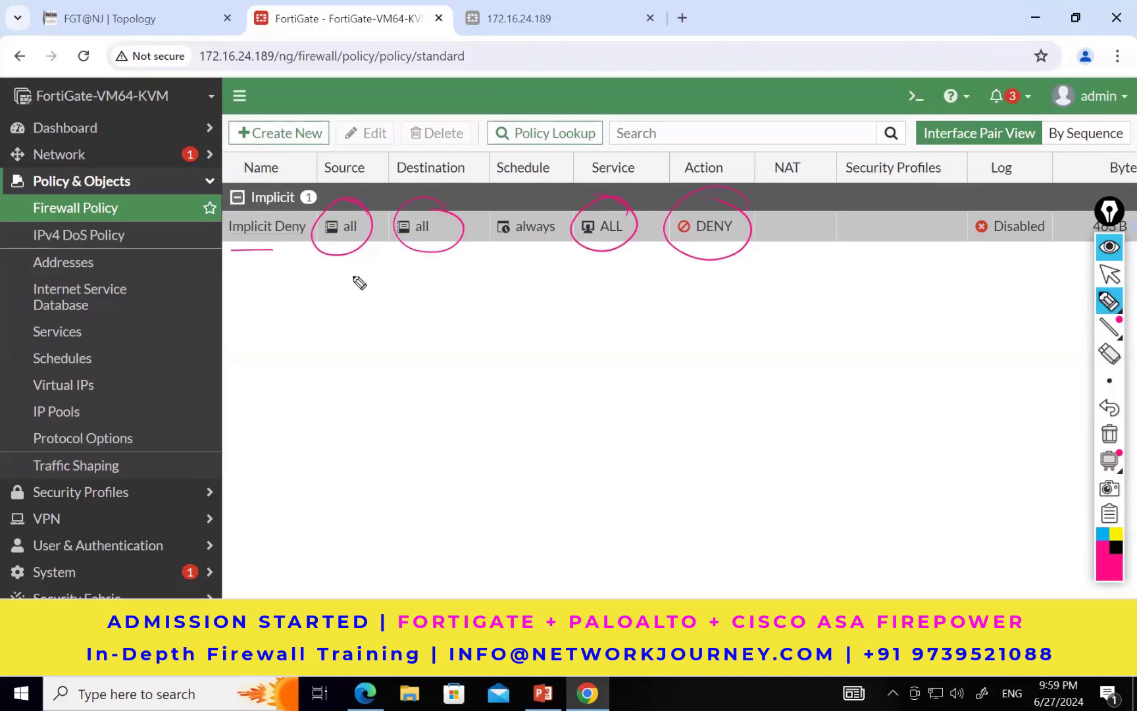
{"action": "mouse_move", "coordinate": [349, 258]}
{"action": "left_mouse_down"}
{"action": "mouse_move", "coordinate": [611, 357]}
{"action": "mouse_move", "coordinate": [645, 315]}
{"action": "mouse_move", "coordinate": [668, 360]}
{"action": "left_mouse_up"}
{"action": "mouse_move", "coordinate": [658, 361]}
{"action": "left_mouse_down"}
{"action": "mouse_move", "coordinate": [655, 381]}
{"action": "mouse_move", "coordinate": [698, 385]}
{"action": "mouse_move", "coordinate": [713, 373]}
{"action": "mouse_move", "coordinate": [719, 400]}
{"action": "mouse_move", "coordinate": [731, 380]}
{"action": "mouse_move", "coordinate": [751, 392]}
{"action": "mouse_move", "coordinate": [698, 416]}
{"action": "mouse_move", "coordinate": [752, 432]}
{"action": "mouse_move", "coordinate": [744, 444]}
{"action": "mouse_move", "coordinate": [647, 418]}
{"action": "mouse_move", "coordinate": [664, 399]}
{"action": "left_mouse_up"}
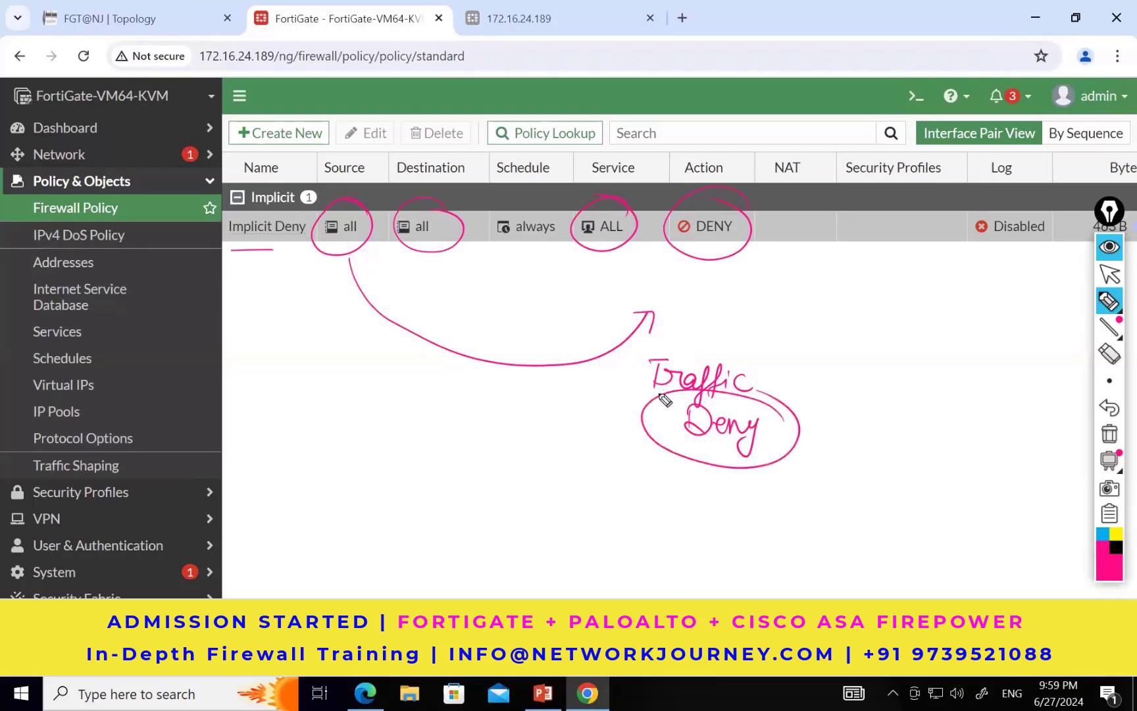
{"action": "key", "text": "ctrl+shift+7"}
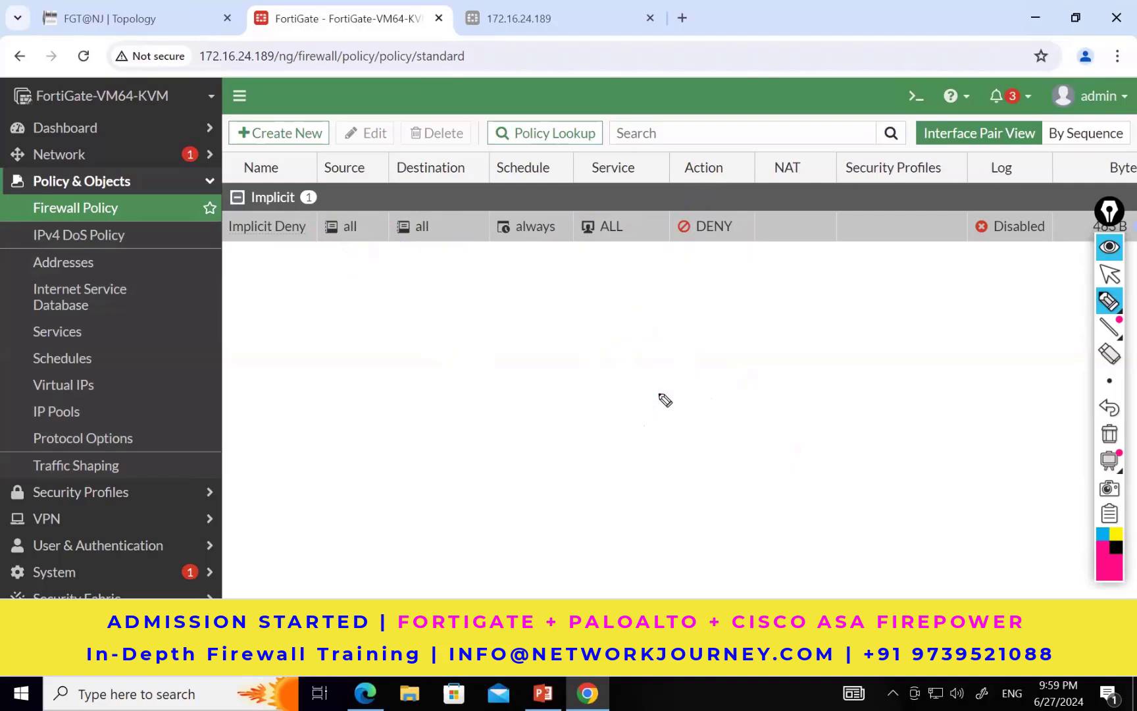
{"action": "left_click", "coordinate": [1110, 274]}
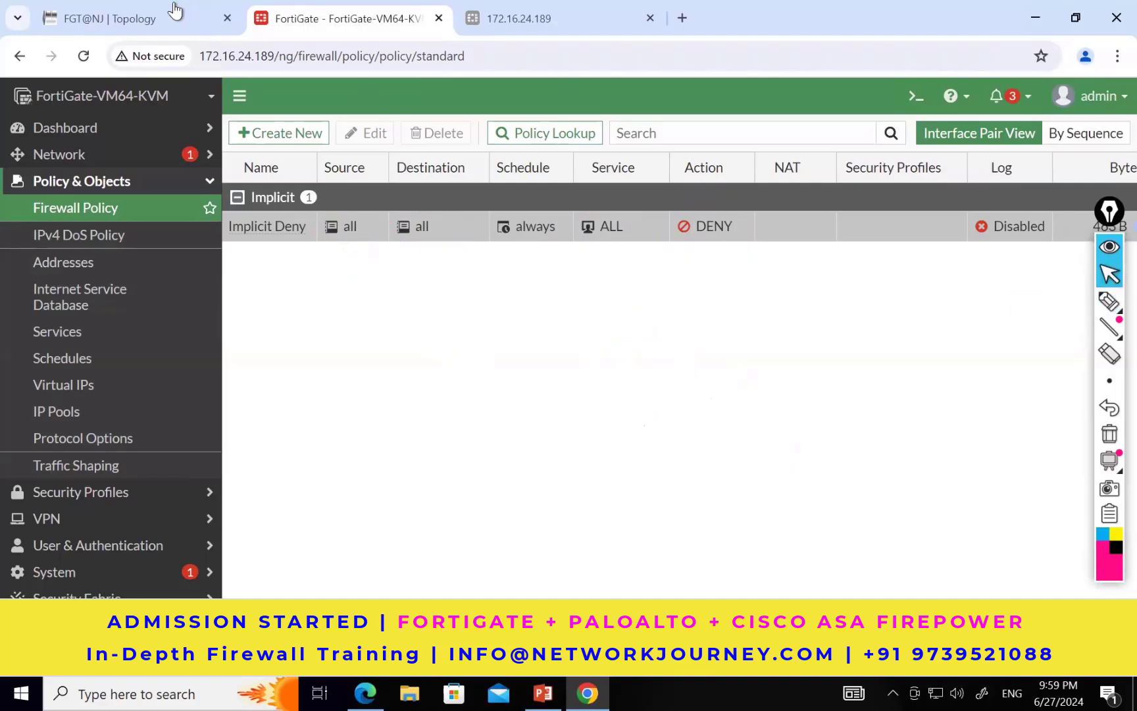
Step: Switch to the lab topology and handwrite an underlined 8.8.8.8 beside the Internet cloud
{"action": "left_click", "coordinate": [147, 24]}
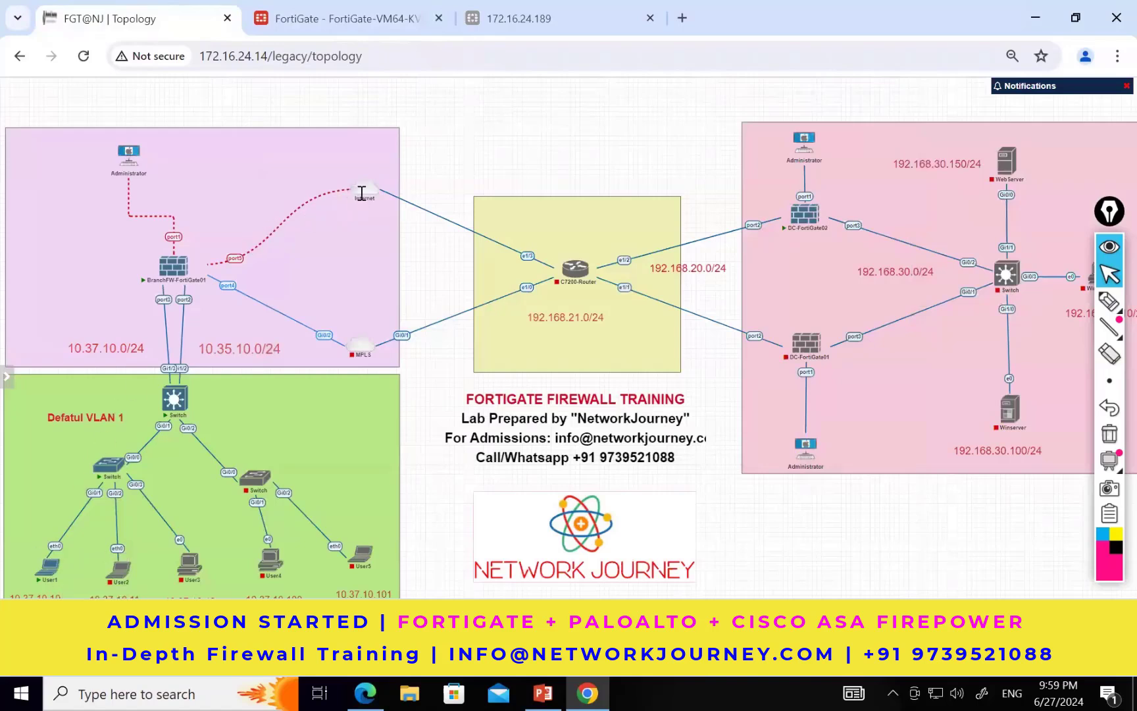
{"action": "mouse_move", "coordinate": [363, 198]}
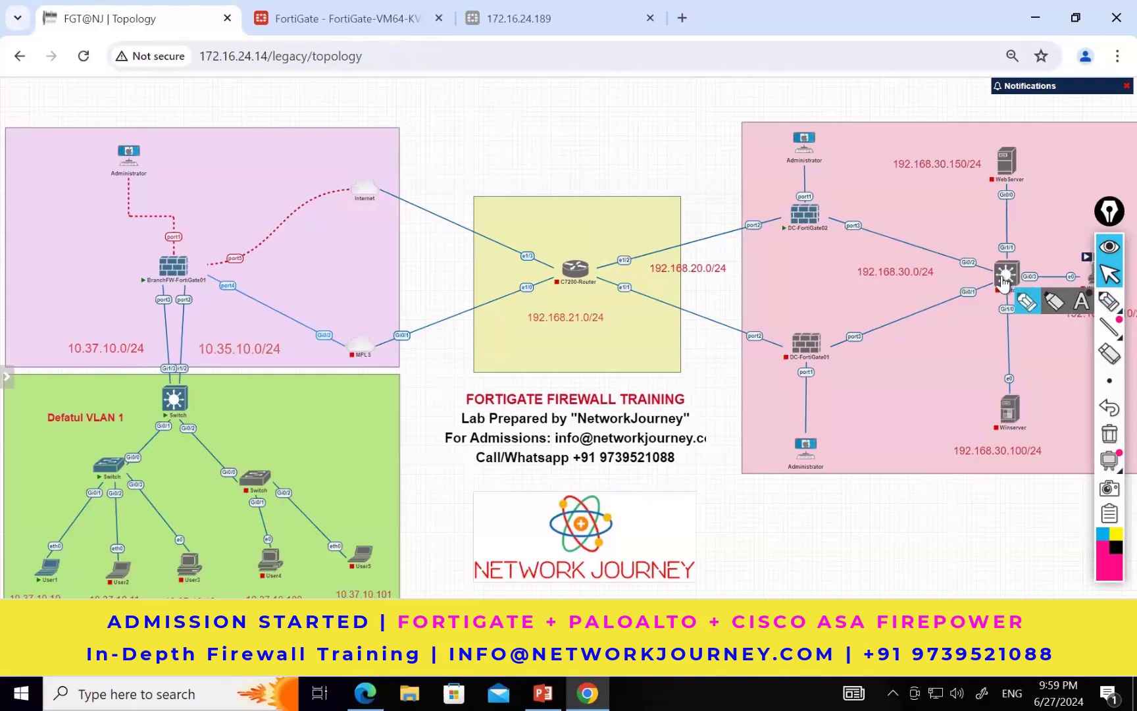
{"action": "left_click", "coordinate": [1025, 302]}
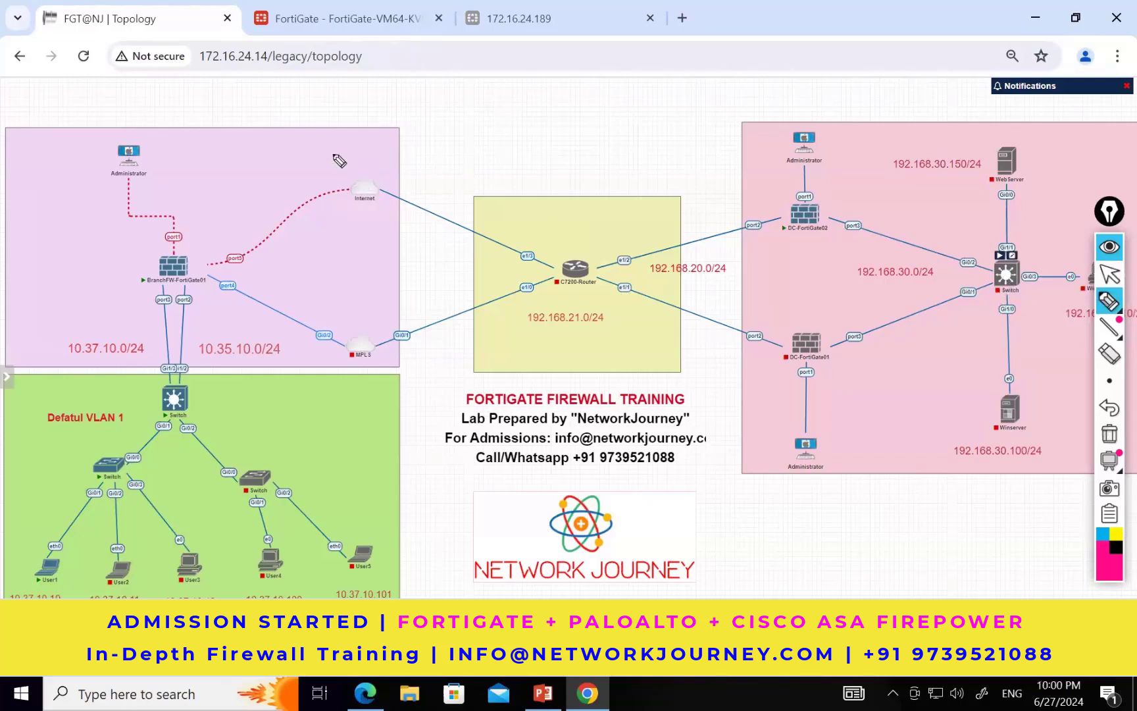
{"action": "mouse_move", "coordinate": [417, 155]}
{"action": "left_mouse_down"}
{"action": "mouse_move", "coordinate": [410, 162]}
{"action": "mouse_move", "coordinate": [474, 158]}
{"action": "left_mouse_up"}
{"action": "left_click", "coordinate": [427, 168]}
{"action": "left_click", "coordinate": [459, 167]}
{"action": "left_click", "coordinate": [484, 165]}
{"action": "left_click_drag", "start_coordinate": [506, 155], "coordinate": [504, 158]}
{"action": "left_click", "coordinate": [510, 164]}
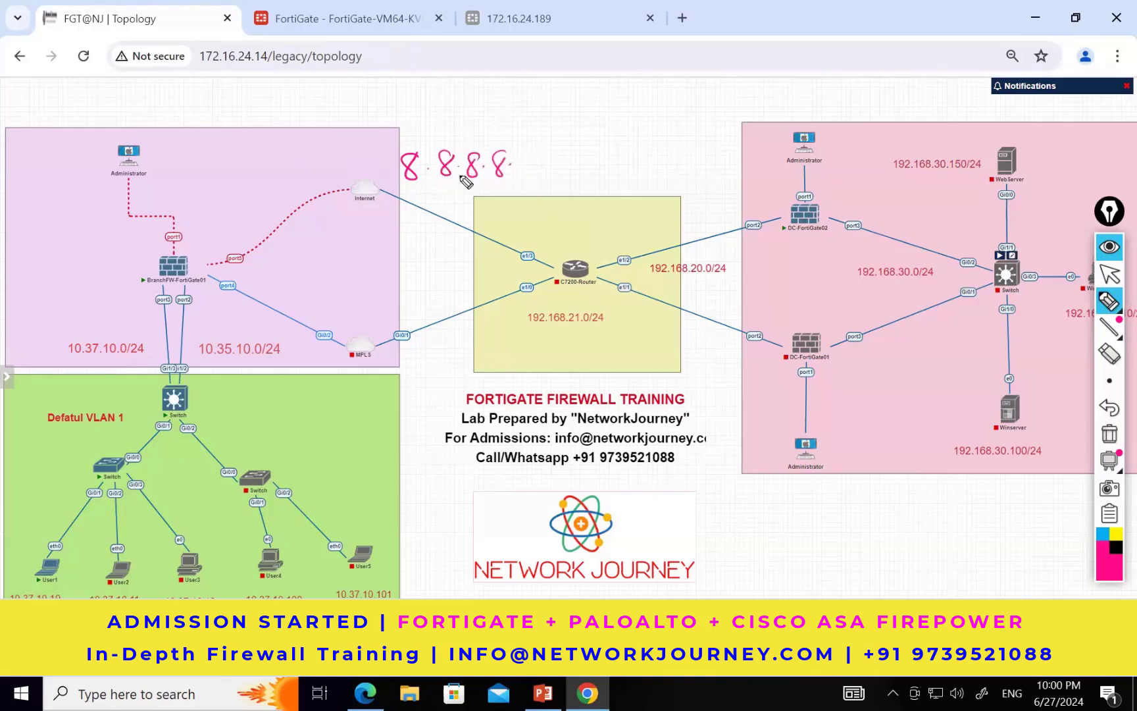
{"action": "left_click_drag", "start_coordinate": [391, 191], "coordinate": [506, 198]}
{"action": "left_click", "coordinate": [1109, 273]}
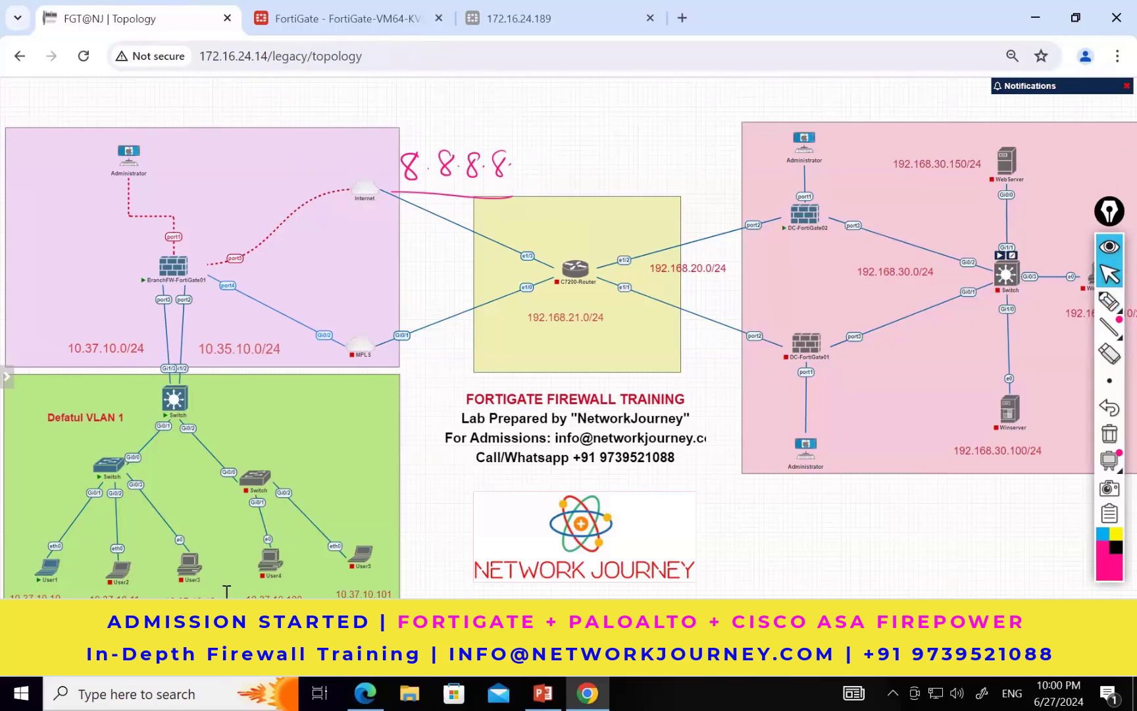
Step: Open a Windows Command Prompt and ping 8.8.8.8
{"action": "left_click", "coordinate": [198, 691]}
{"action": "type", "text": "cmd"}
{"action": "key", "text": "Return"}
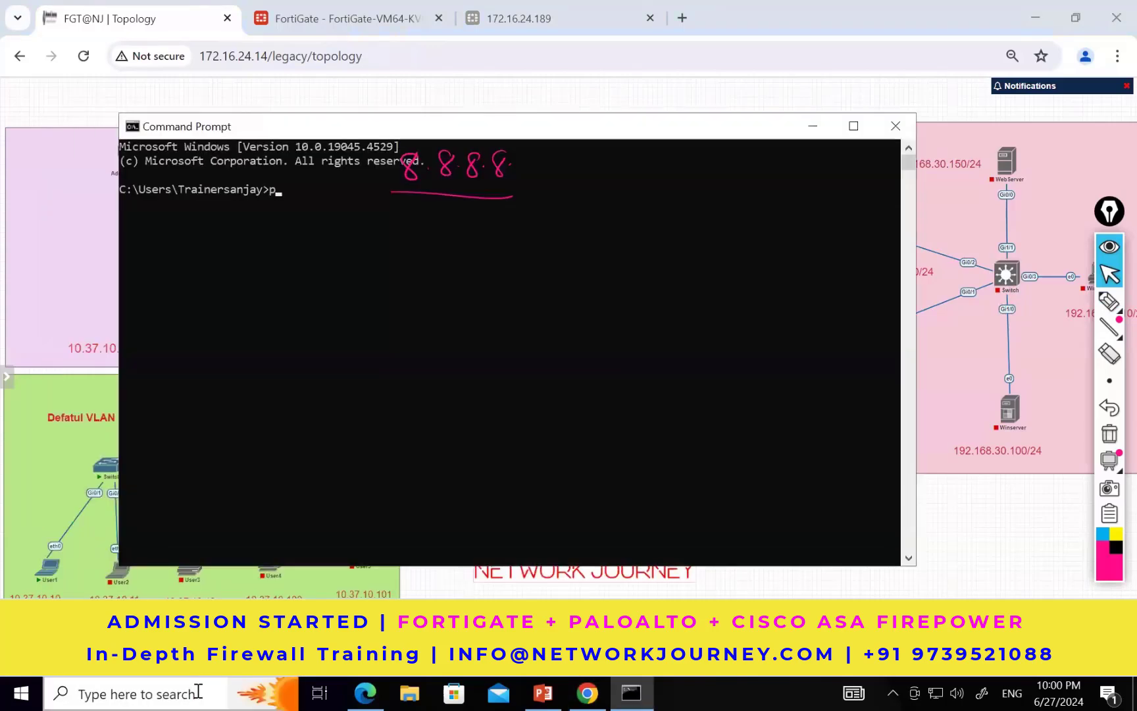
{"action": "type", "text": "ping 8.8.8.8"}
{"action": "key", "text": "Return"}
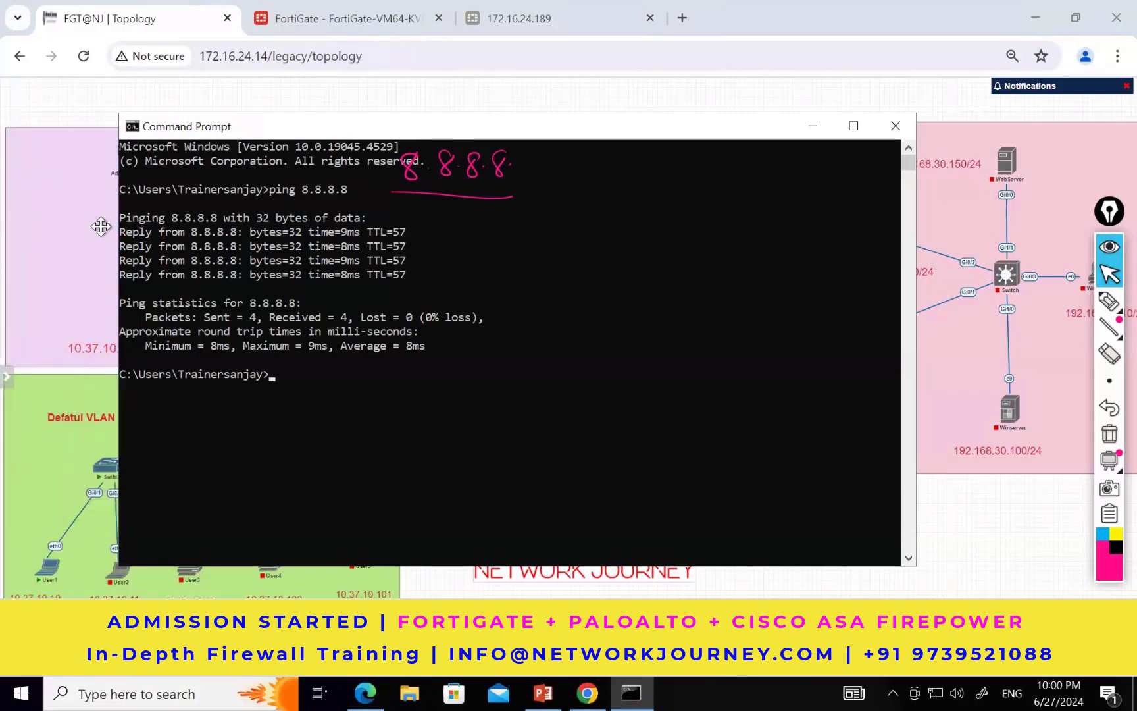
Step: Open the User1 console from the topology, clear the ink annotations, and display the help with "show ip ?"
{"action": "left_click", "coordinate": [54, 567]}
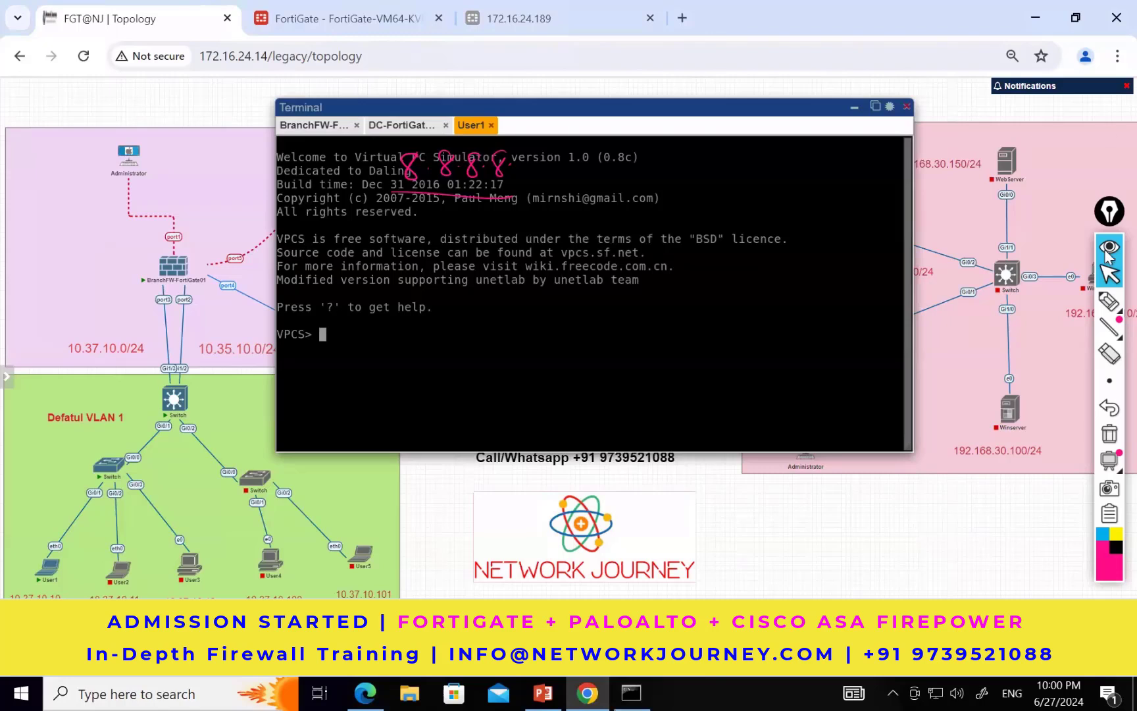
{"action": "left_click", "coordinate": [1110, 434]}
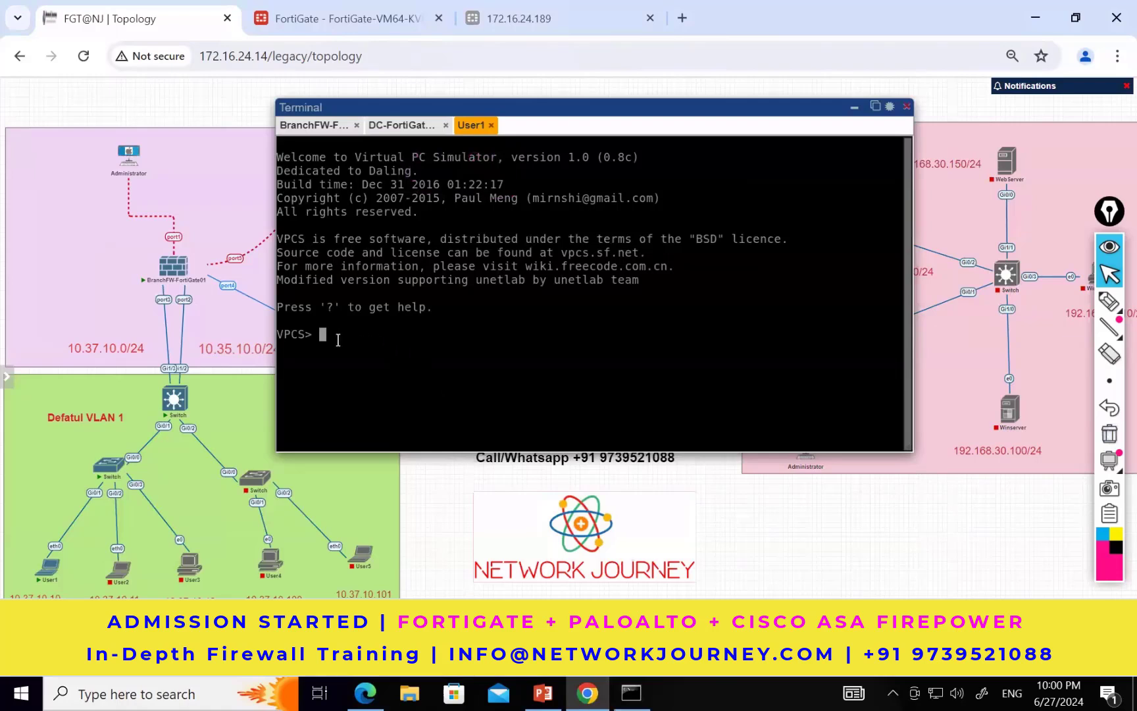
{"action": "type", "text": "show ip ?"}
{"action": "key", "text": "Return"}
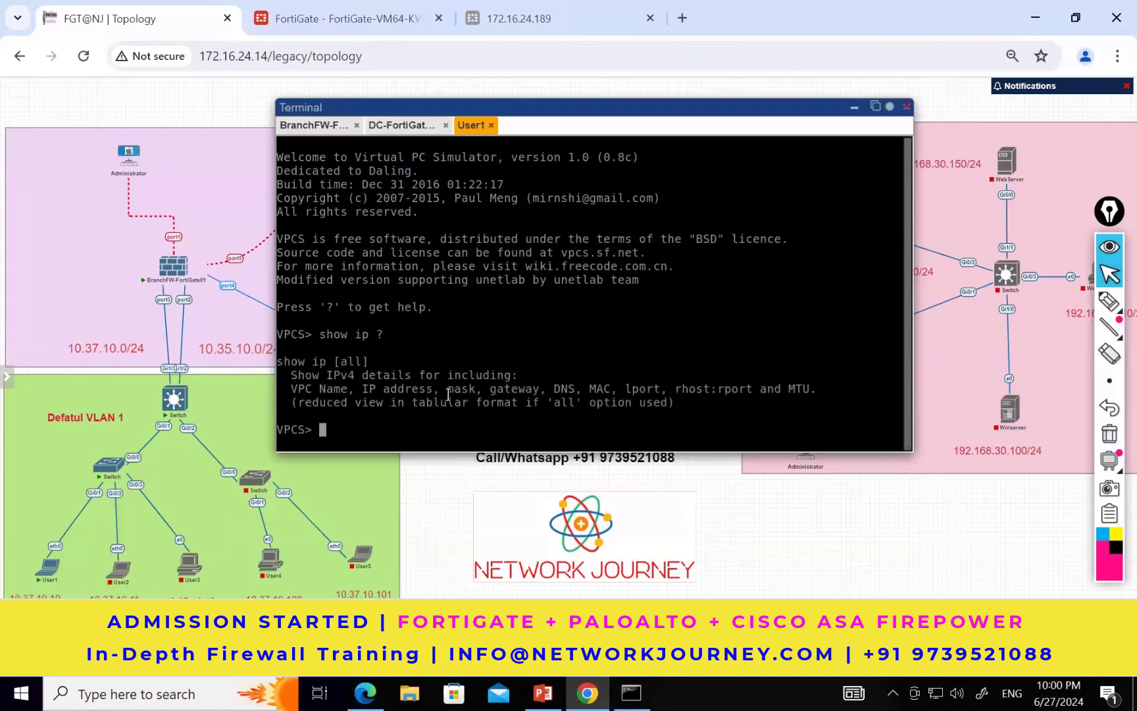
Step: Display the help for the ip command on User1 and examine its example for setting an address and gateway
{"action": "type", "text": "ip"}
{"action": "type", "text": "?"}
{"action": "key", "text": "Return"}
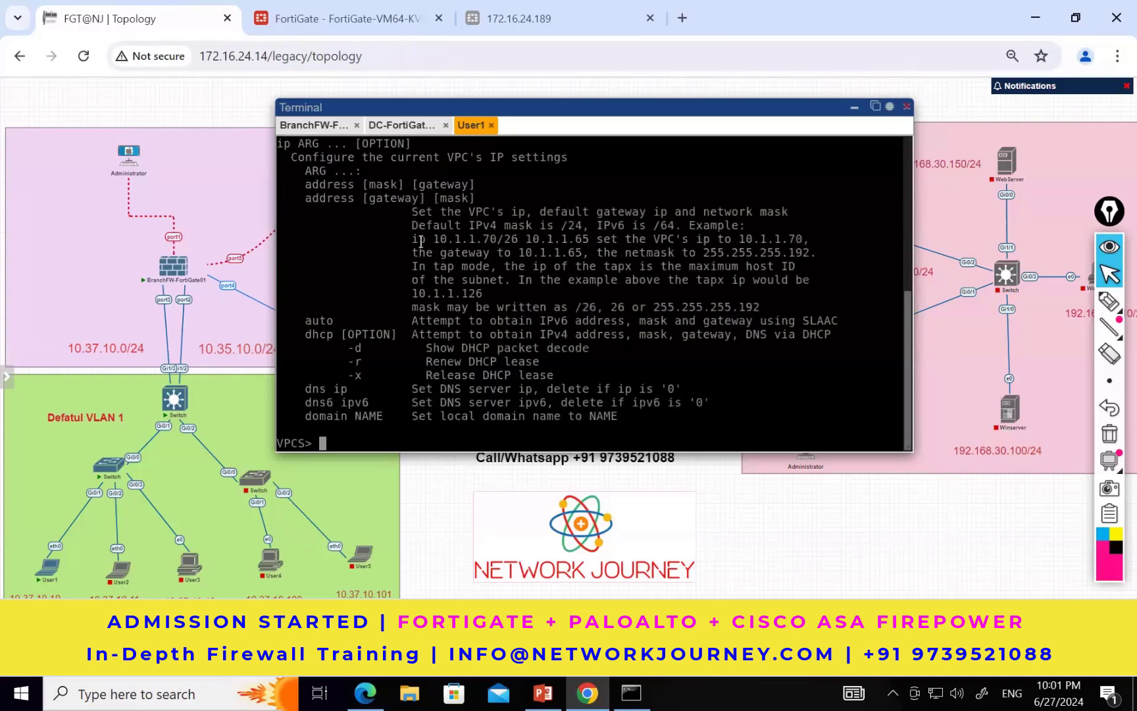
{"action": "left_click_drag", "start_coordinate": [413, 237], "coordinate": [598, 235]}
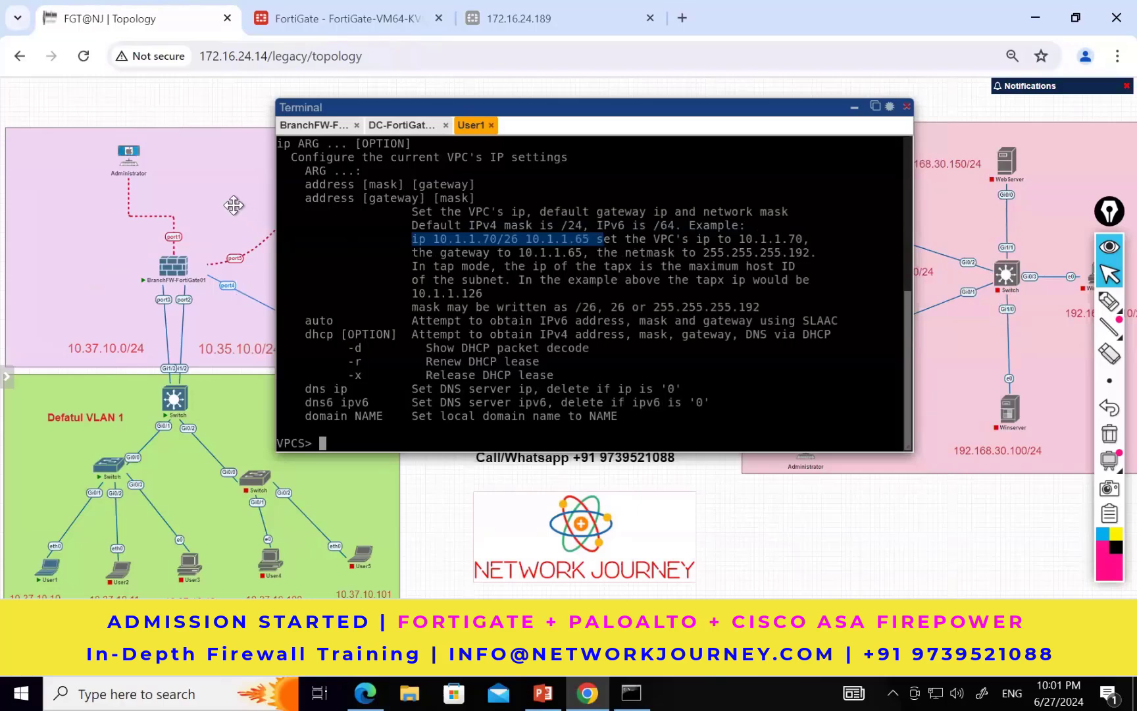
{"action": "mouse_move", "coordinate": [46, 569]}
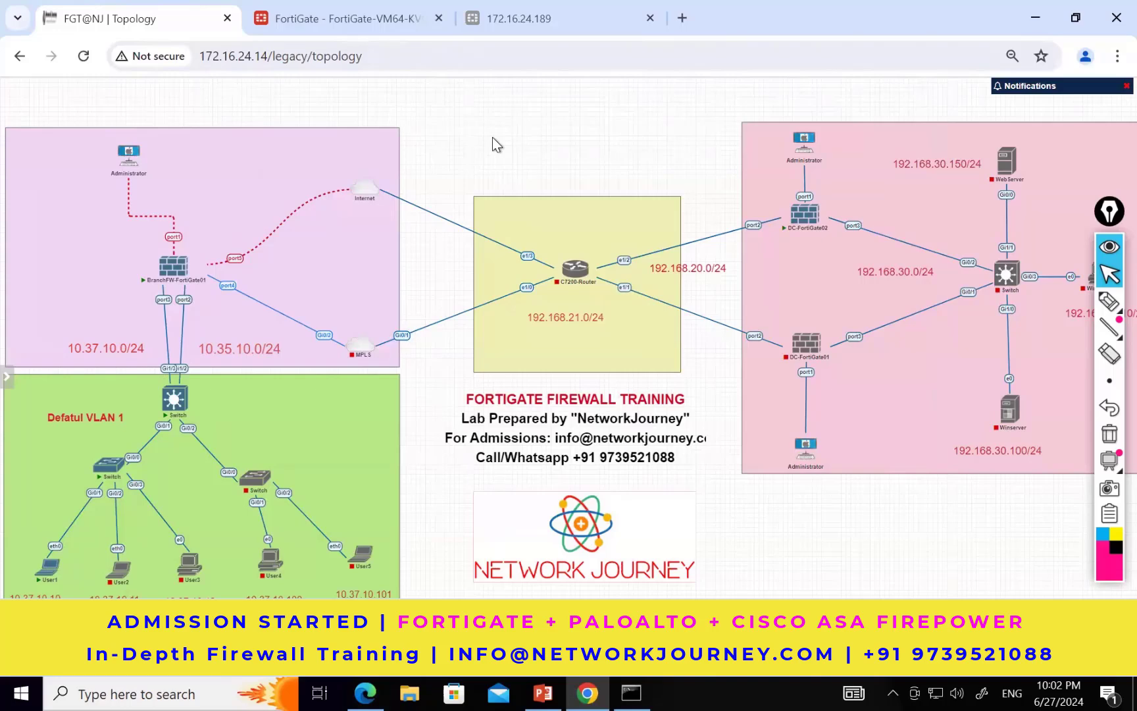
Step: Switch to the FortiGate web interface and review the IP addresses of its physical network interfaces
{"action": "left_click", "coordinate": [369, 22]}
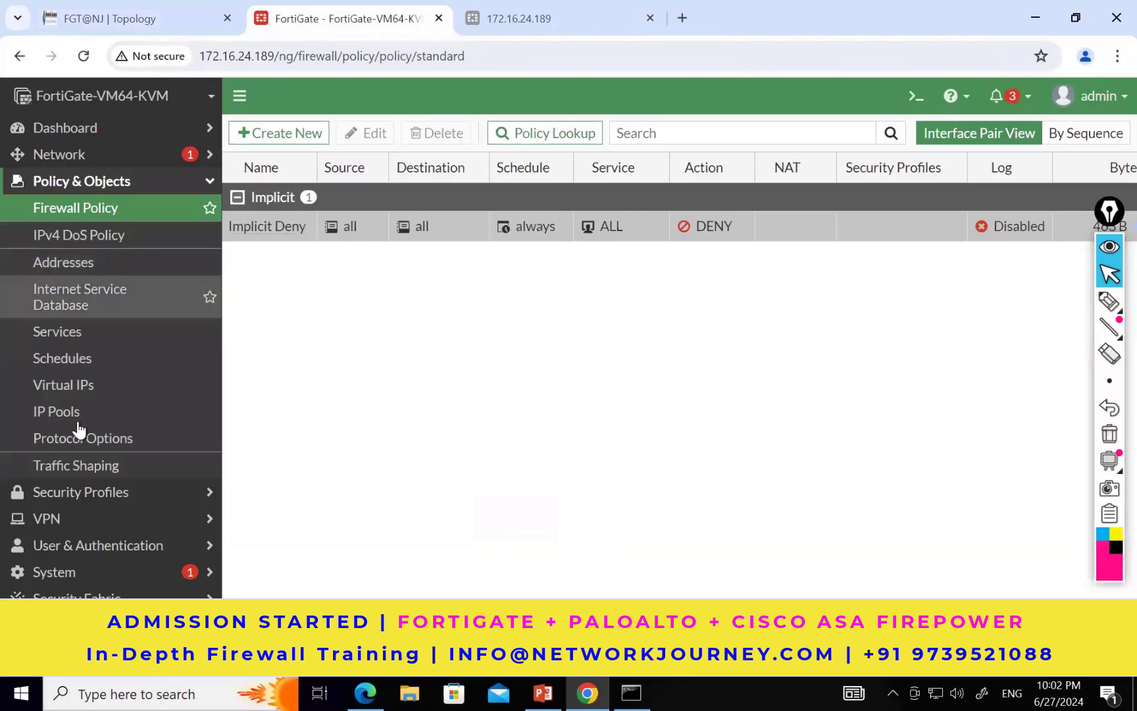
{"action": "left_click", "coordinate": [116, 189]}
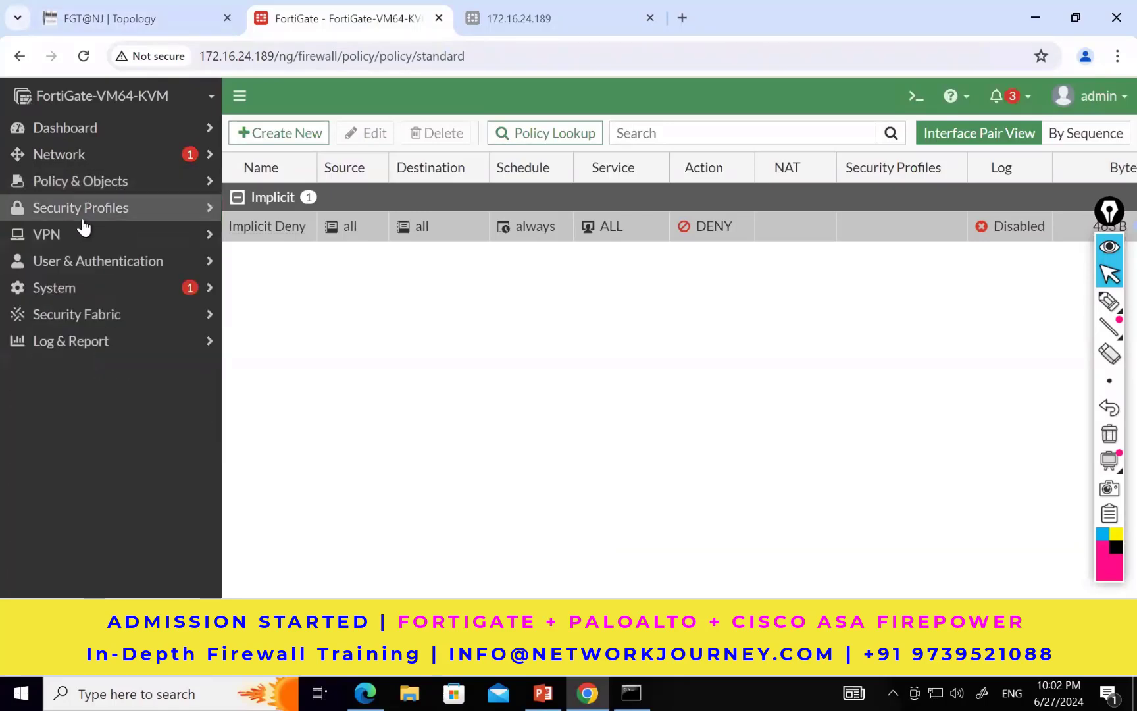
{"action": "left_click", "coordinate": [67, 157]}
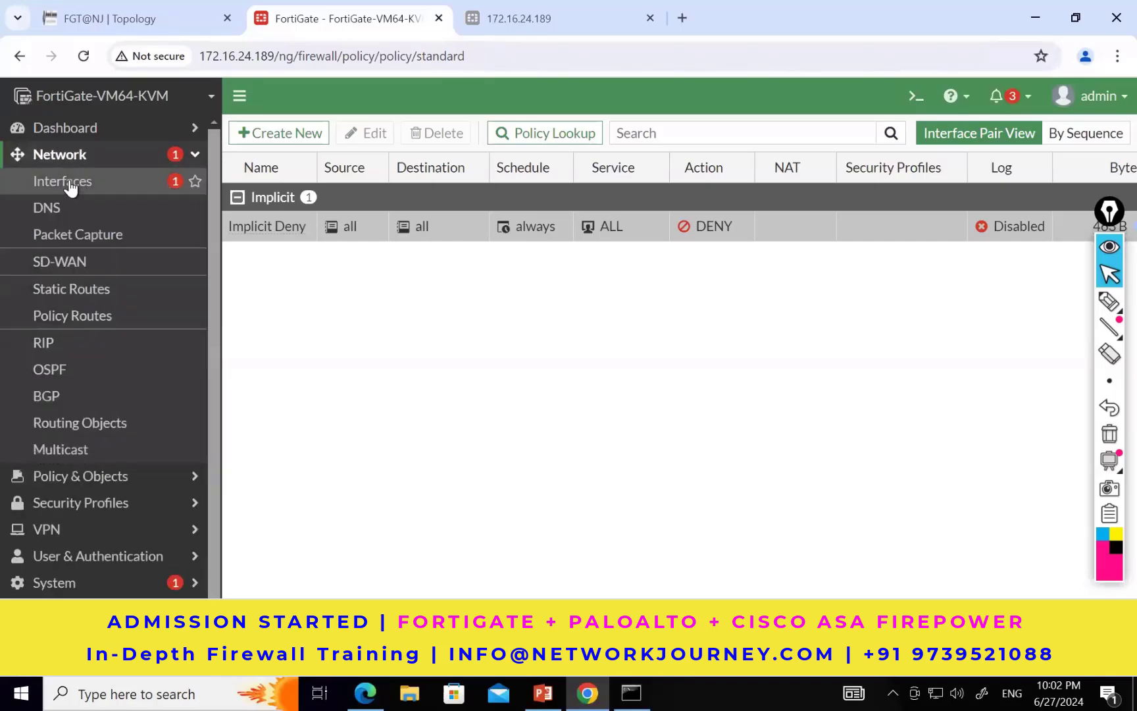
{"action": "left_click", "coordinate": [71, 185]}
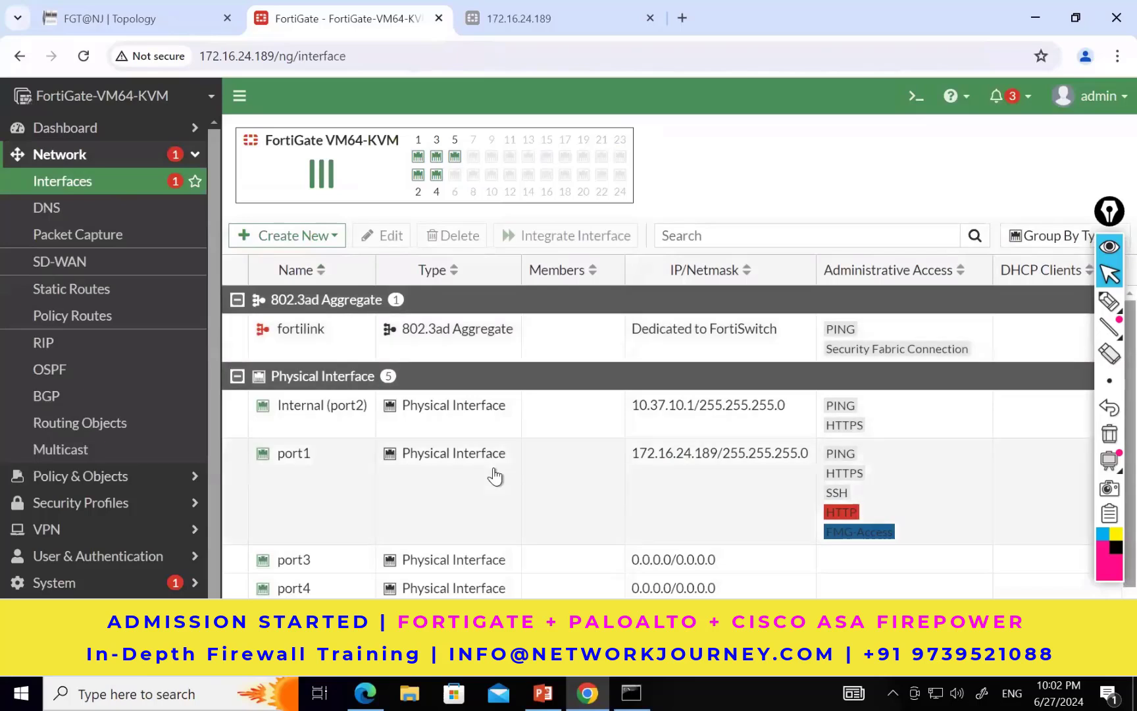
{"action": "scroll", "coordinate": [494, 474], "scroll_direction": "down", "scroll_amount": 1}
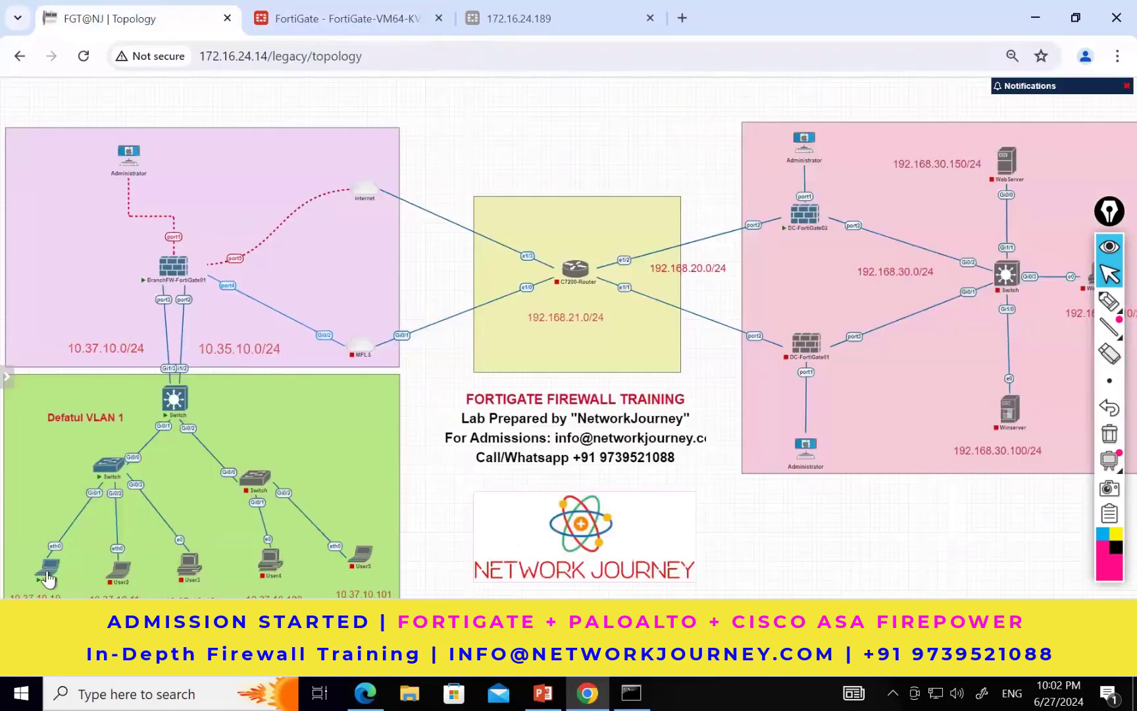
Step: Return to the topology's User1 console and set its IP address to 10.37.10.10/24 with gateway 10.37.10.1
{"action": "mouse_move", "coordinate": [47, 577]}
{"action": "left_click", "coordinate": [48, 578]}
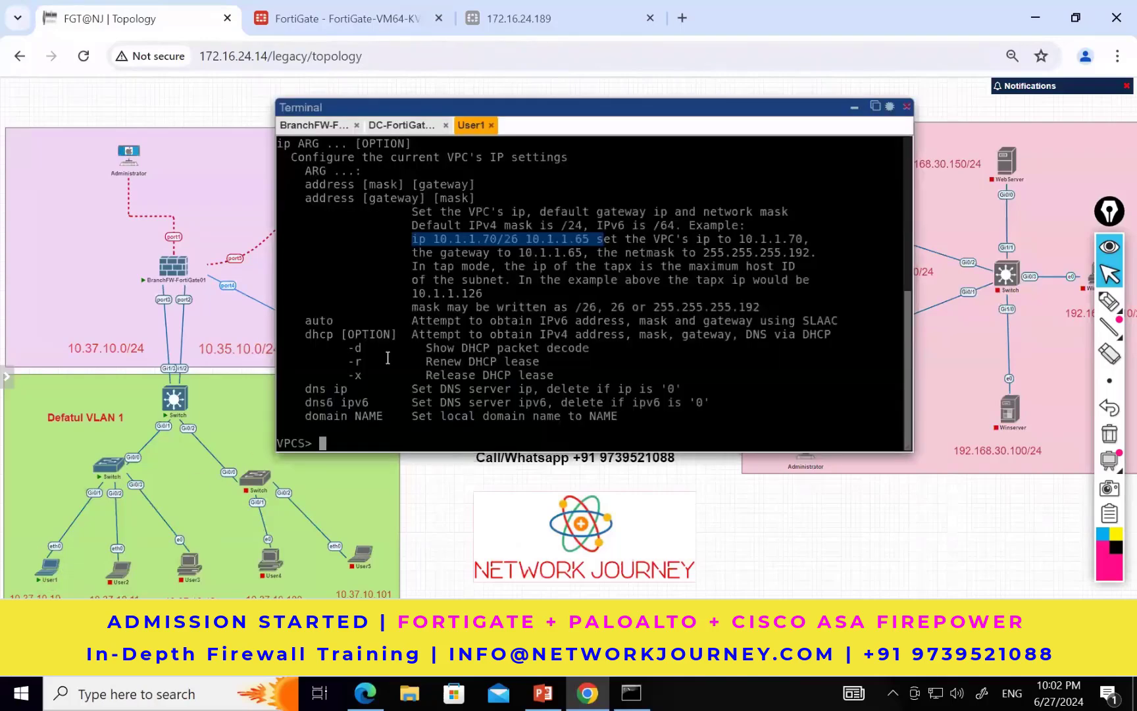
{"action": "type", "text": "ip 10.37.10.10/24"}
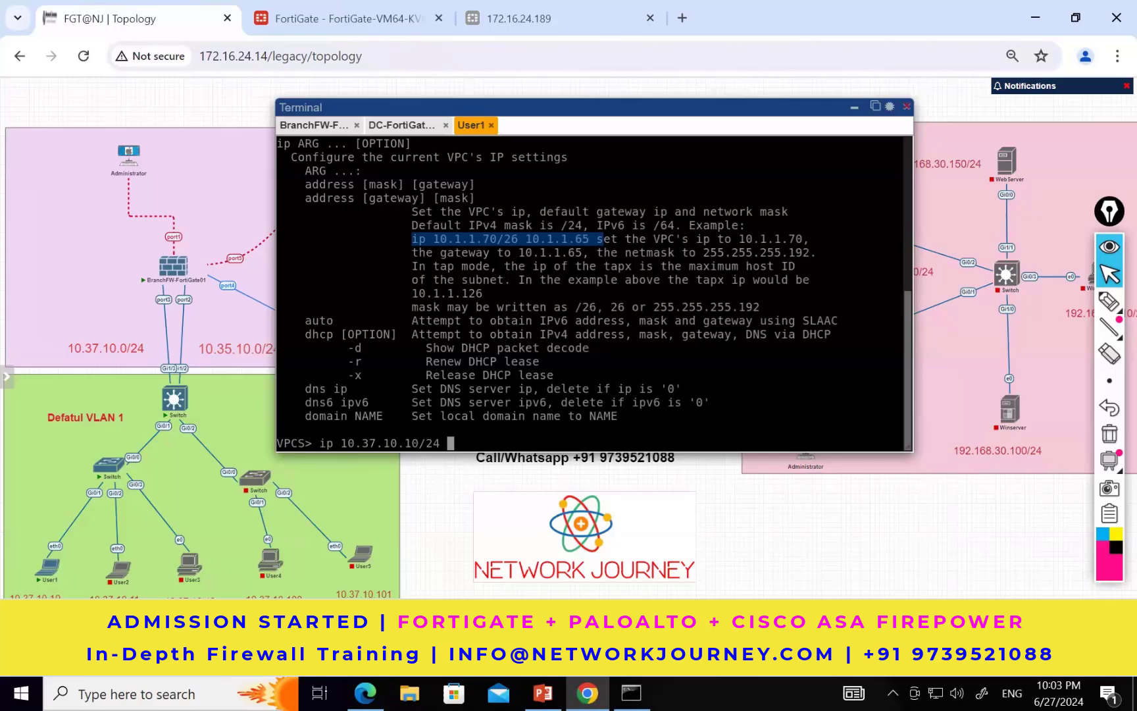
{"action": "type", "text": " 10.37.10.1"}
{"action": "key", "text": "Return"}
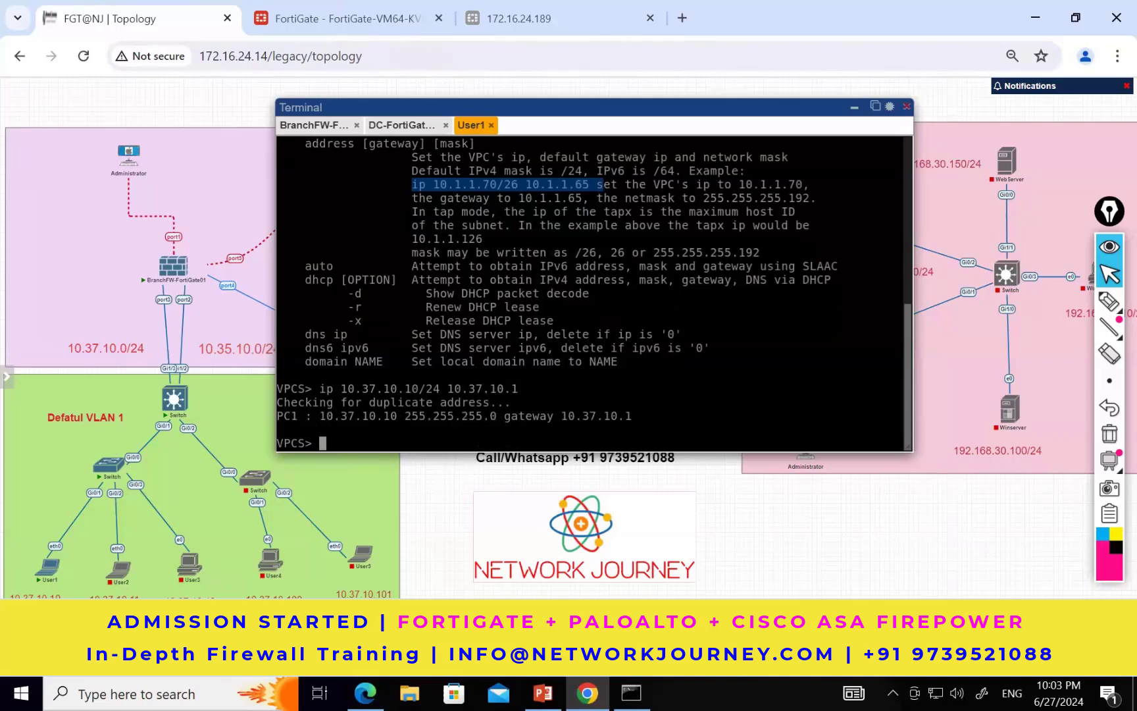
Step: Run "show ip" on User1 and check its IP address and gateway settings
{"action": "type", "text": "show ip"}
{"action": "key", "text": "Return"}
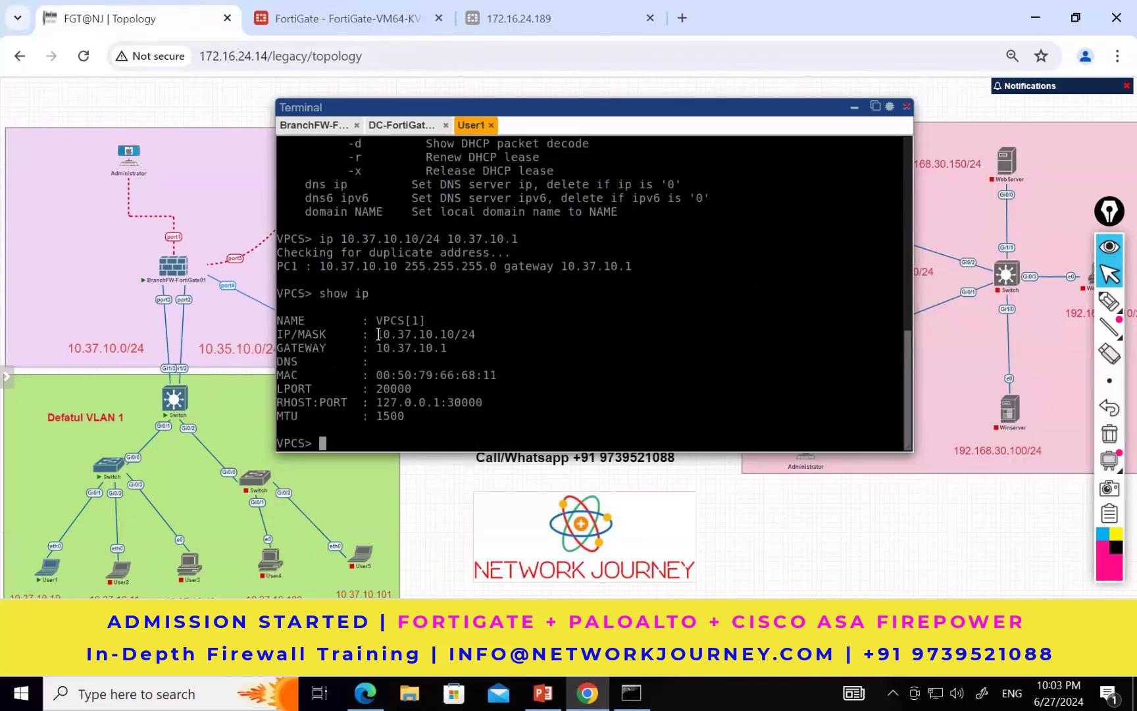
{"action": "left_click_drag", "start_coordinate": [376, 334], "coordinate": [453, 334]}
{"action": "left_click_drag", "start_coordinate": [377, 347], "coordinate": [448, 345]}
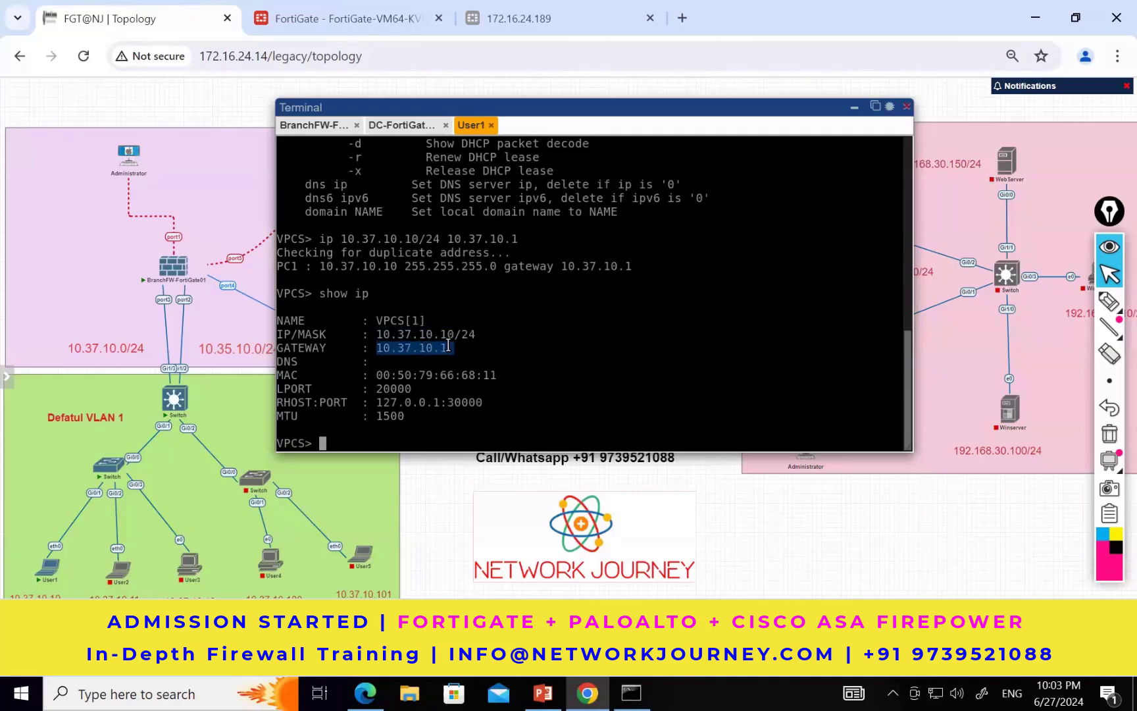
Step: Ping the gateway 10.37.10.1 from the User1 console to test local connectivity
{"action": "left_click", "coordinate": [580, 358]}
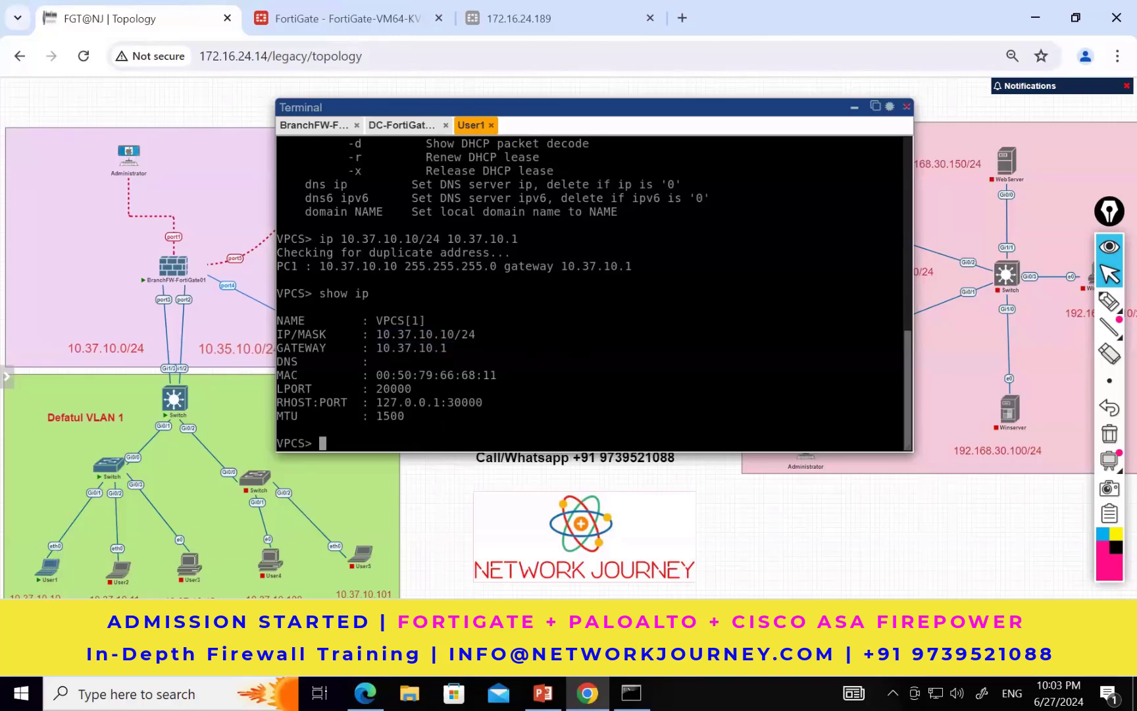
{"action": "type", "text": "ping 10.37.10.1"}
{"action": "key", "text": "Return"}
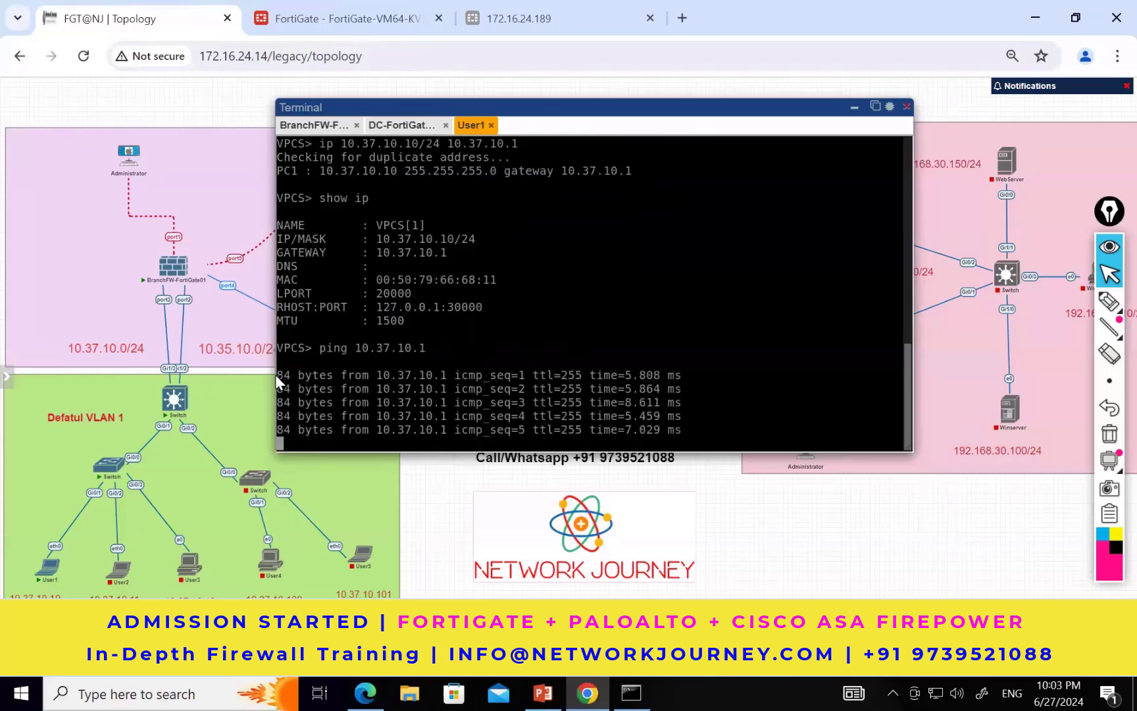
Step: Draw User1's path to the branch FortiGate on the topology with the handwritten label 10.37.10.1, and clear the annotations
{"action": "left_click", "coordinate": [1112, 304]}
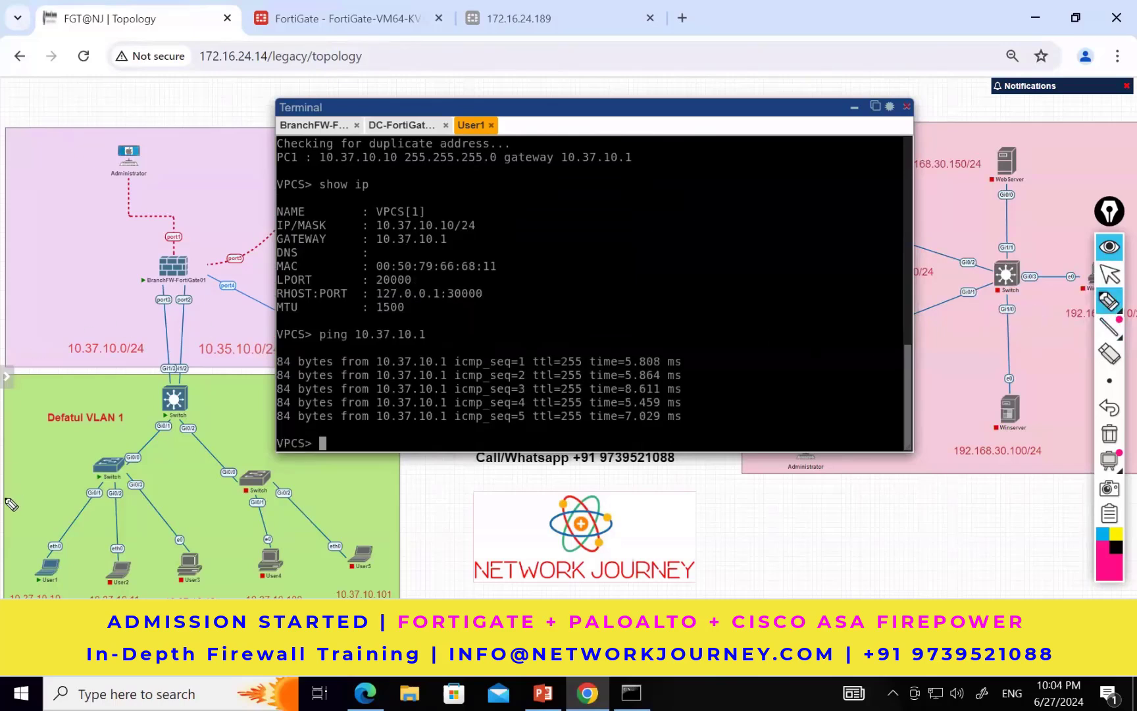
{"action": "mouse_move", "coordinate": [25, 557]}
{"action": "left_mouse_down"}
{"action": "mouse_move", "coordinate": [36, 521]}
{"action": "mouse_move", "coordinate": [91, 450]}
{"action": "mouse_move", "coordinate": [179, 420]}
{"action": "mouse_move", "coordinate": [213, 319]}
{"action": "mouse_move", "coordinate": [202, 290]}
{"action": "left_mouse_up"}
{"action": "left_click_drag", "start_coordinate": [98, 308], "coordinate": [191, 299]}
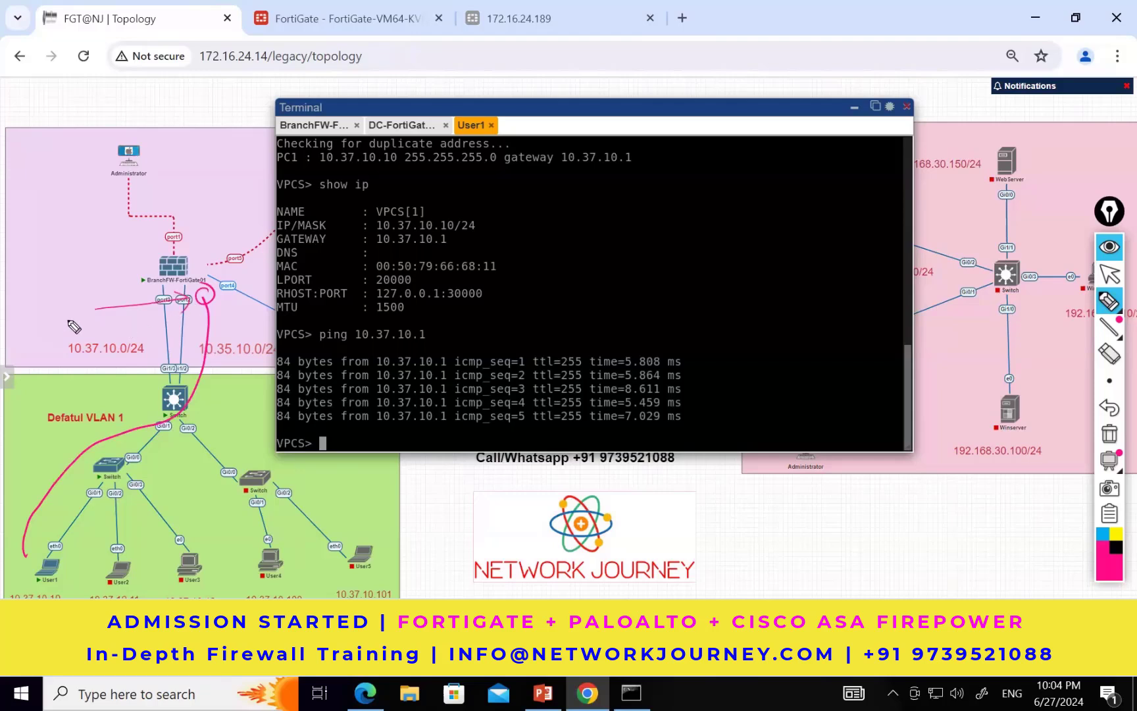
{"action": "left_click_drag", "start_coordinate": [33, 275], "coordinate": [32, 293]}
{"action": "left_click_drag", "start_coordinate": [27, 293], "coordinate": [40, 290]}
{"action": "mouse_move", "coordinate": [45, 282]}
{"action": "left_mouse_down"}
{"action": "mouse_move", "coordinate": [91, 289]}
{"action": "mouse_move", "coordinate": [123, 276]}
{"action": "left_mouse_up"}
{"action": "left_click", "coordinate": [57, 283]}
{"action": "left_click", "coordinate": [99, 284]}
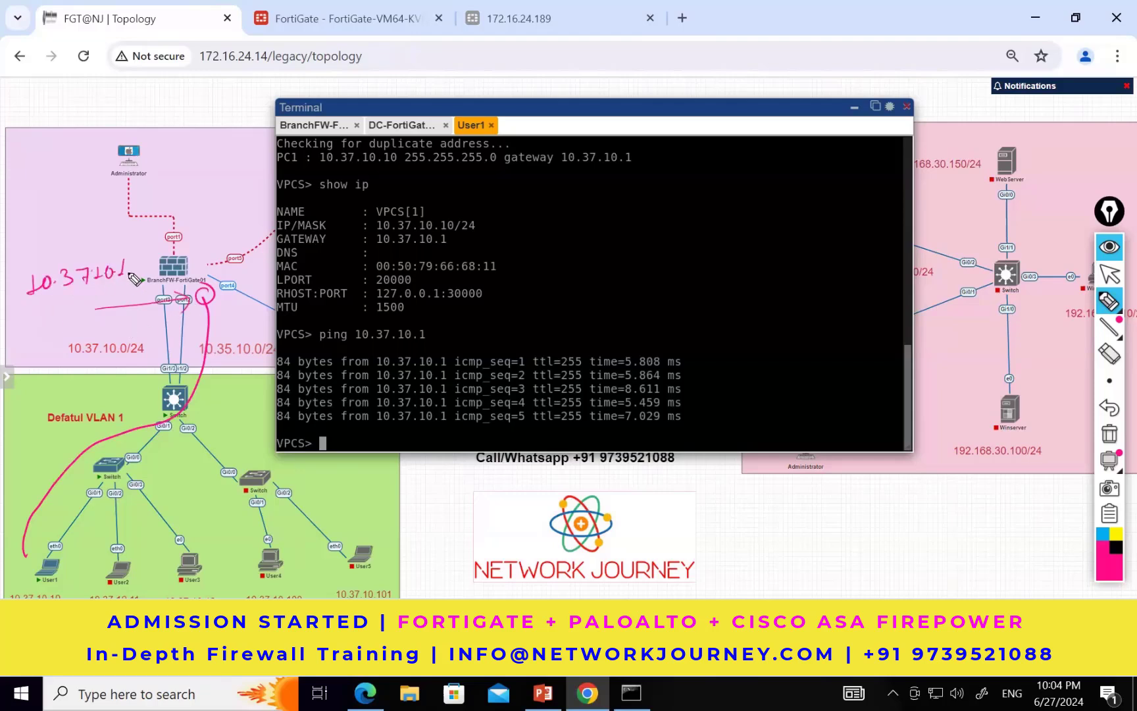
{"action": "left_click", "coordinate": [188, 283]}
{"action": "mouse_move", "coordinate": [27, 558]}
{"action": "left_mouse_down"}
{"action": "mouse_move", "coordinate": [30, 538]}
{"action": "mouse_move", "coordinate": [197, 404]}
{"action": "mouse_move", "coordinate": [221, 310]}
{"action": "mouse_move", "coordinate": [210, 280]}
{"action": "left_mouse_up"}
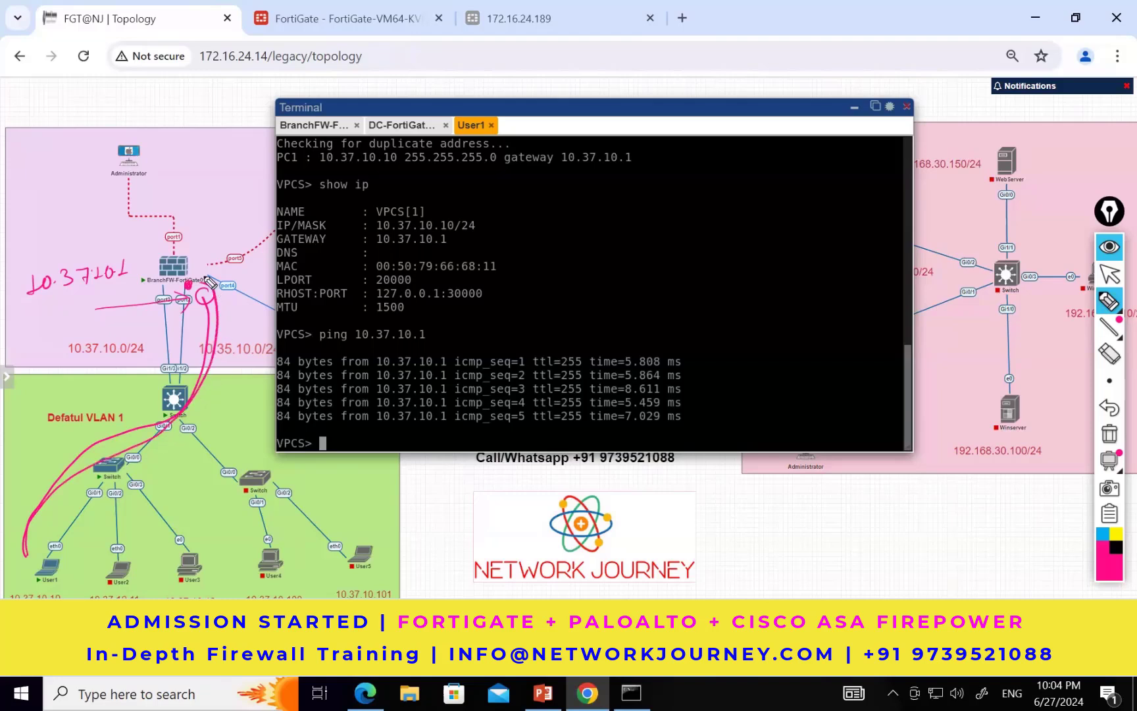
{"action": "key", "text": "ctrl+shift+7"}
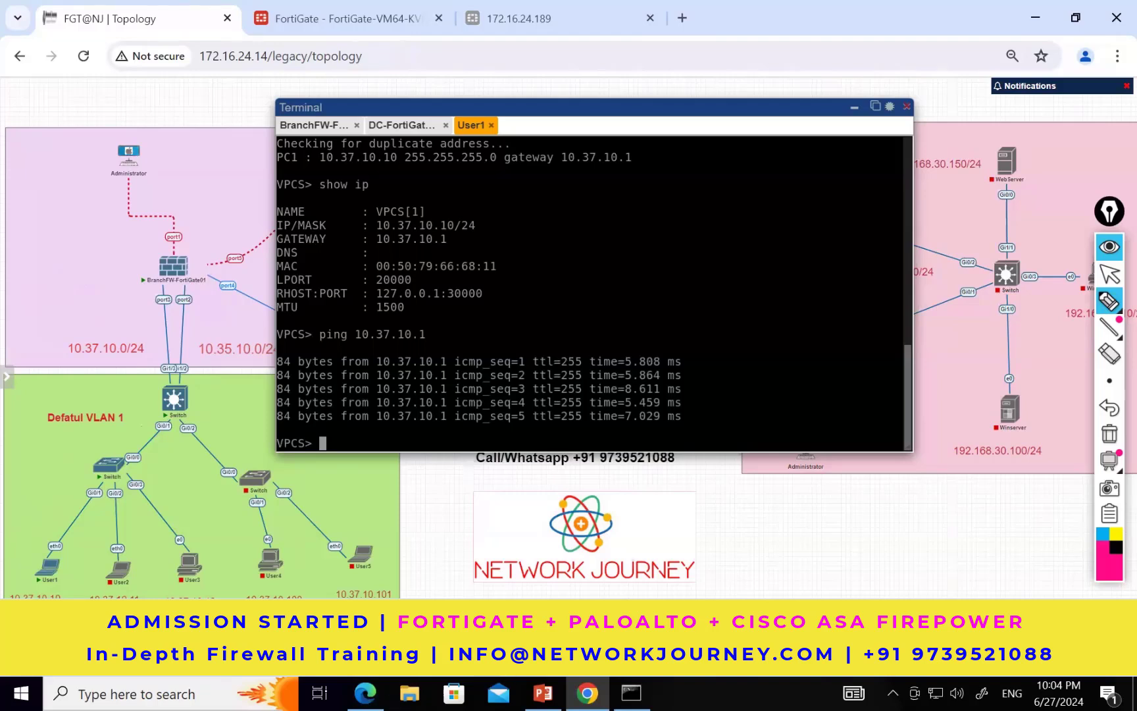
{"action": "left_click", "coordinate": [1110, 274]}
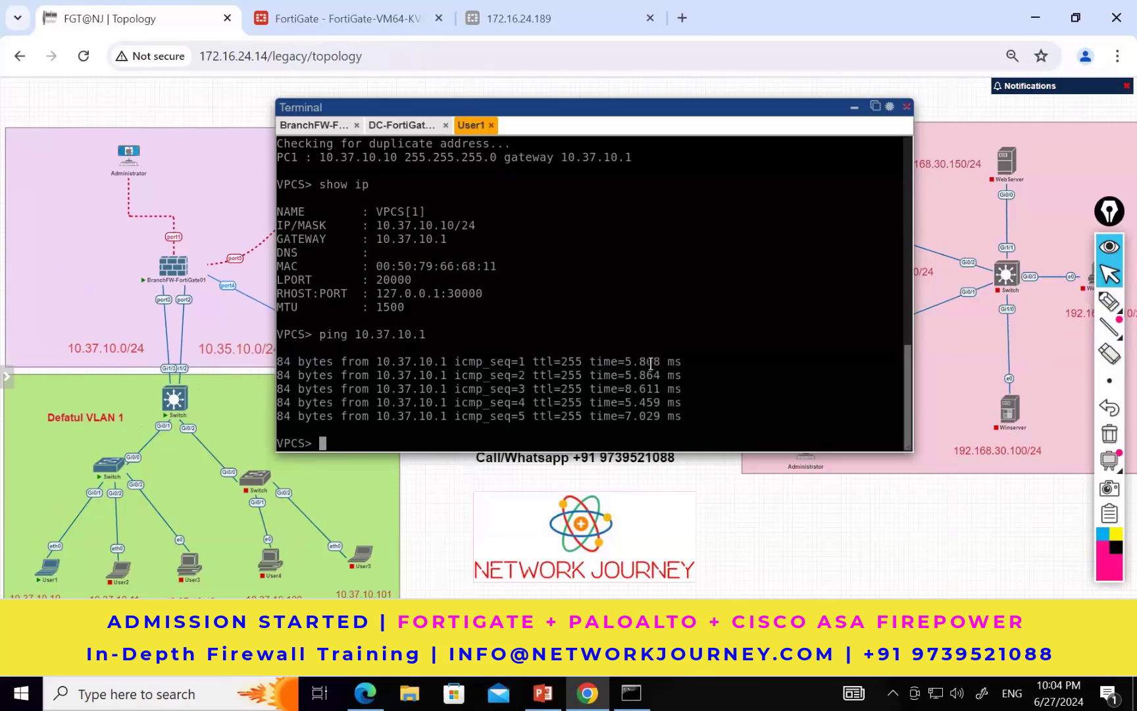
Step: Ping 8.8.8.8 from the User1 console to test internet access
{"action": "type", "text": "ping 8.8.8.8"}
{"action": "key", "text": "Return"}
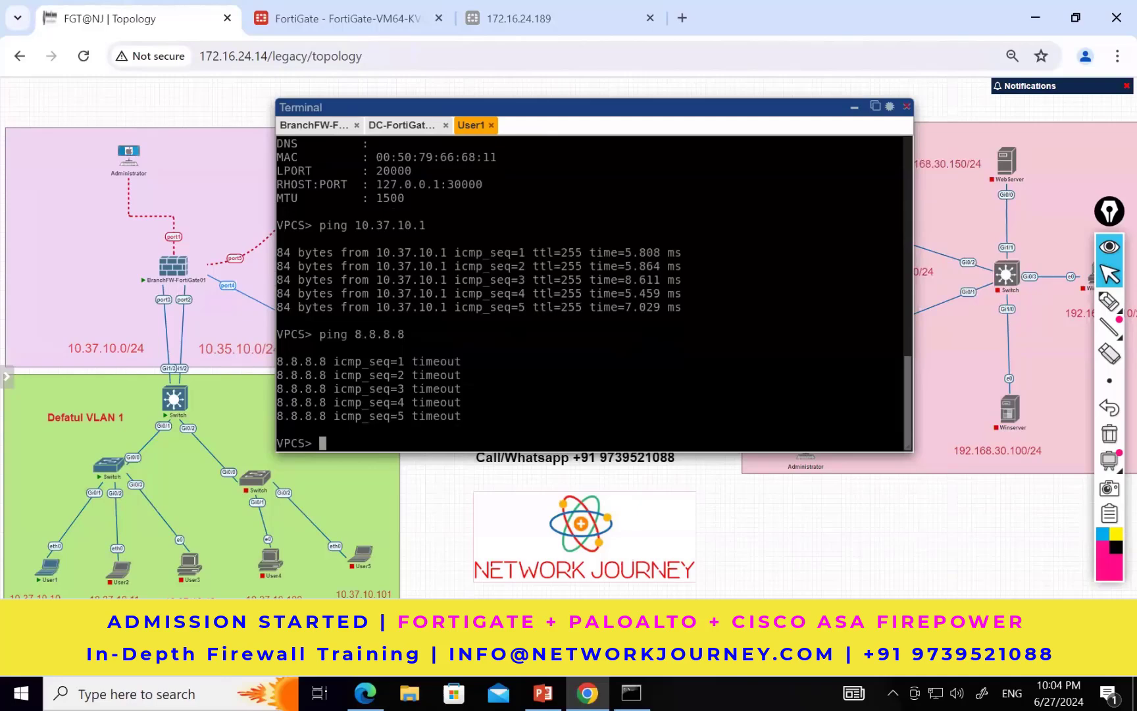
Step: Check the FortiGate's forward traffic log for User1's traffic and review the 8.8.8.8 ping output on the User1 console
{"action": "left_click", "coordinate": [358, 19]}
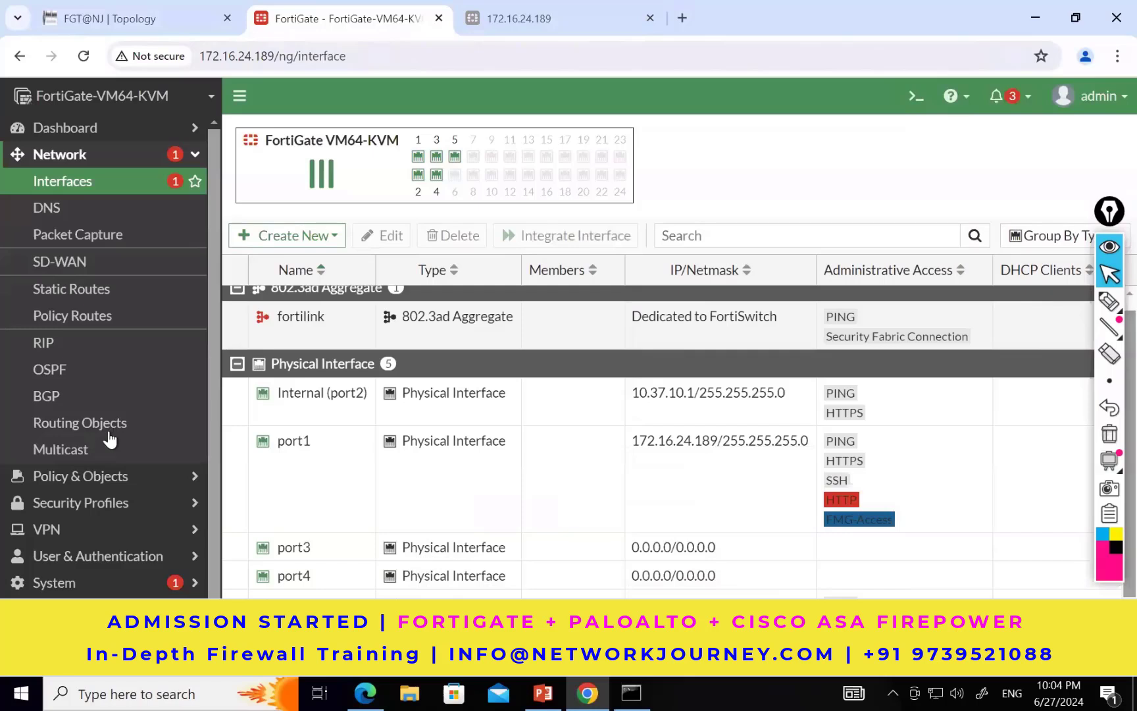
{"action": "scroll", "coordinate": [109, 434], "scroll_direction": "down", "scroll_amount": 1}
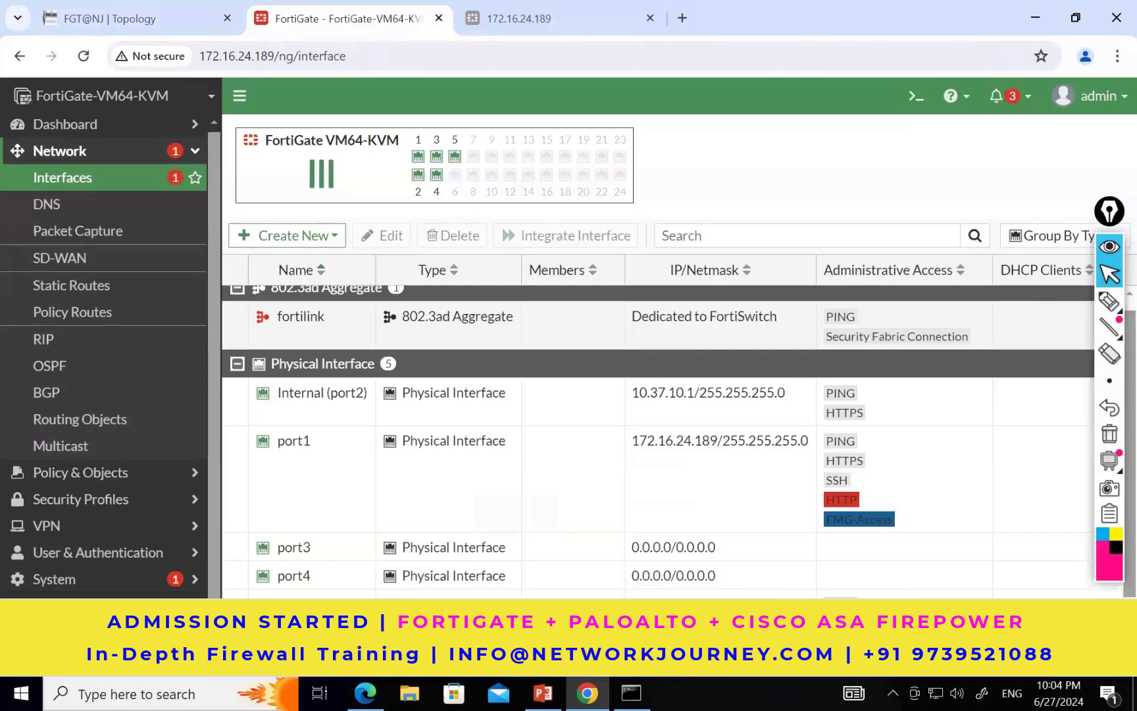
{"action": "left_click", "coordinate": [71, 633]}
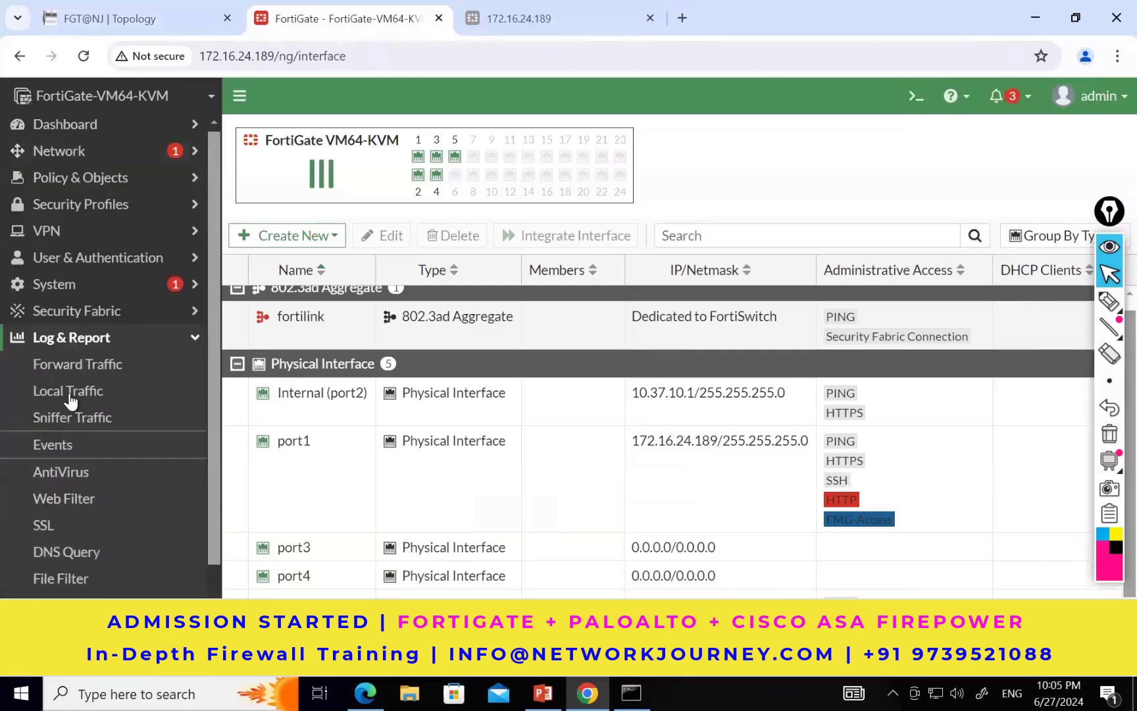
{"action": "left_click", "coordinate": [56, 368]}
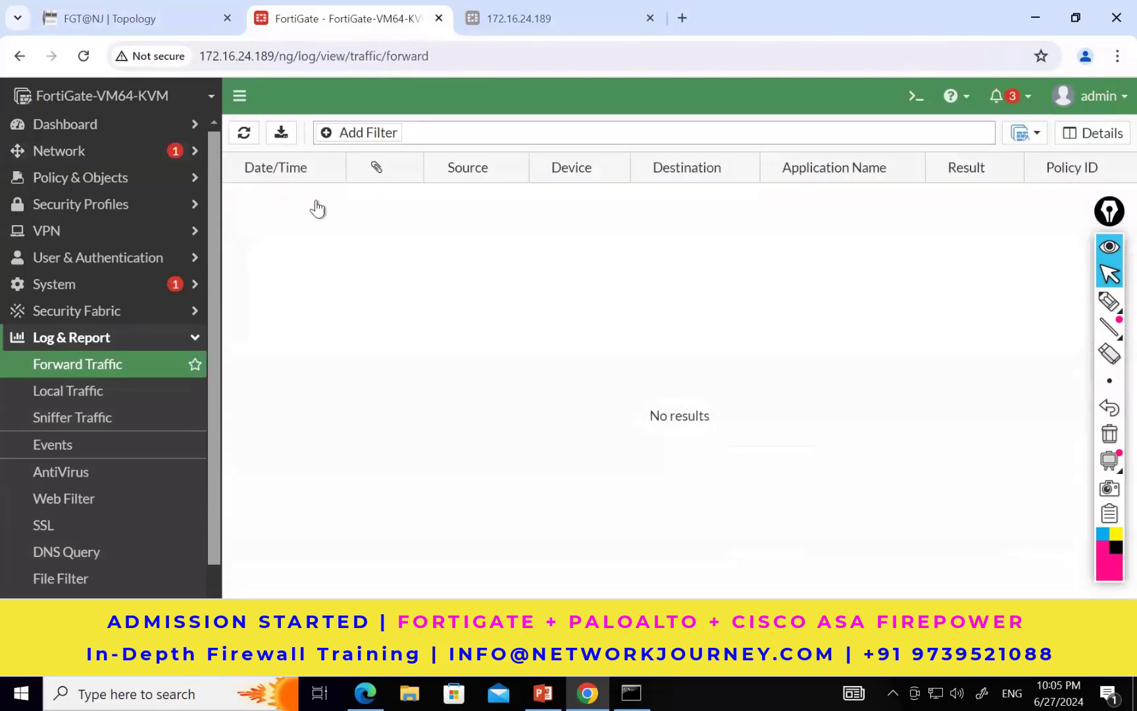
{"action": "left_click", "coordinate": [489, 130]}
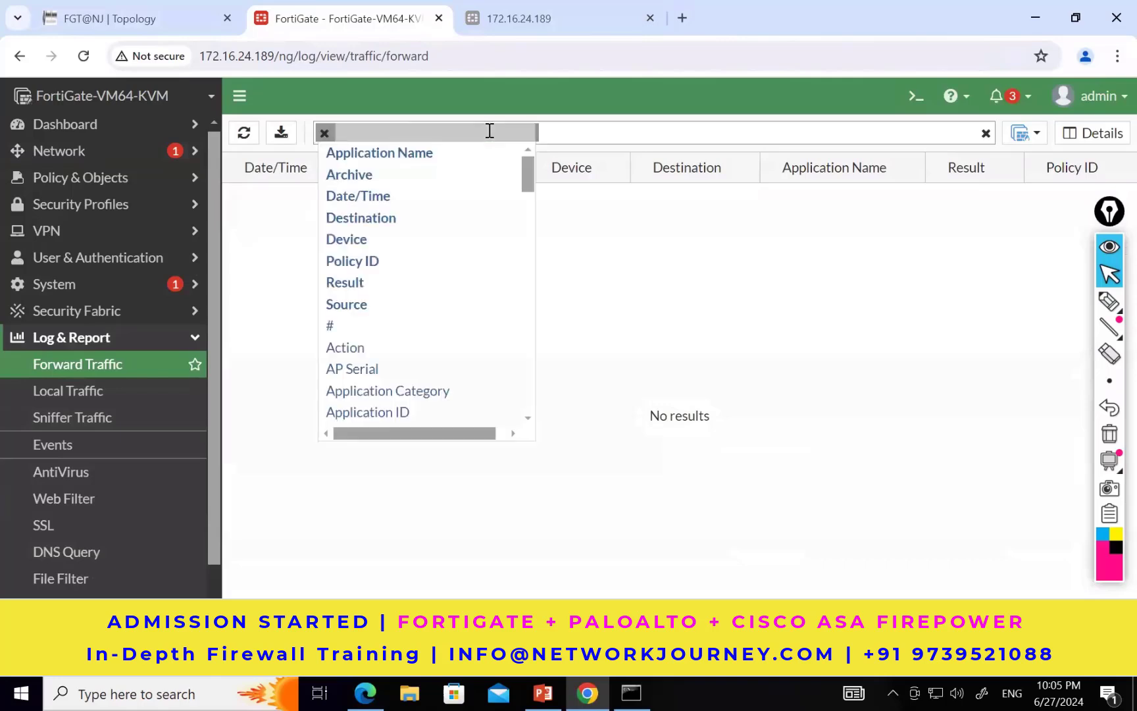
{"action": "left_click", "coordinate": [73, 372]}
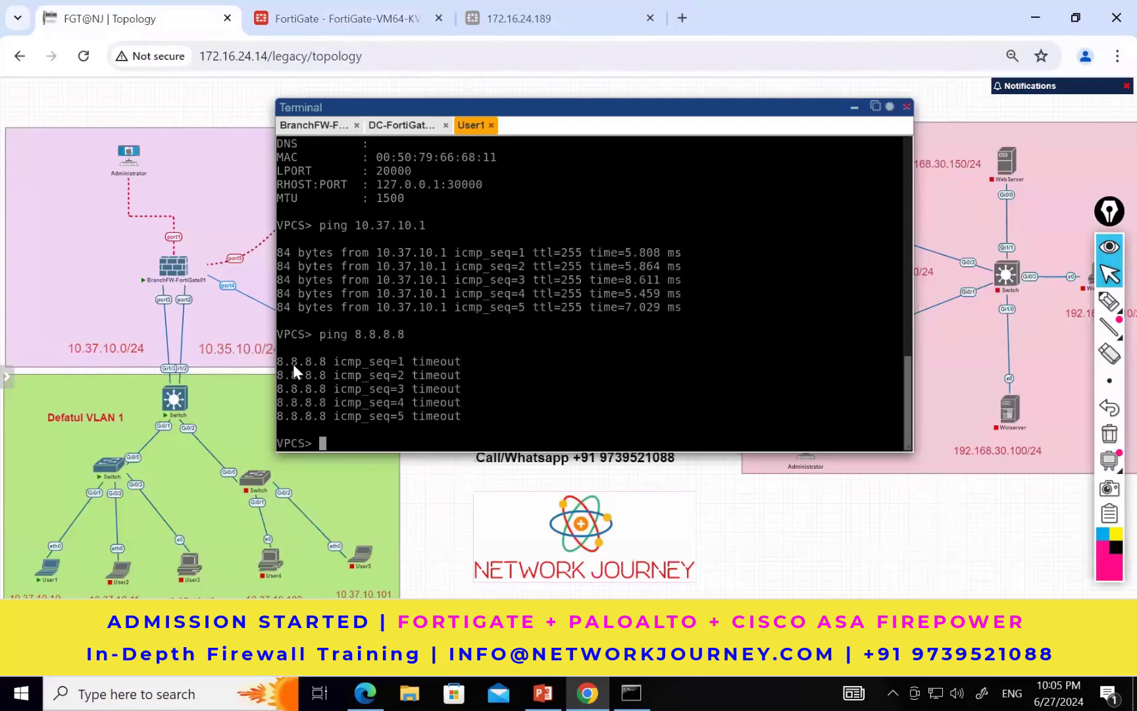
{"action": "left_click_drag", "start_coordinate": [294, 365], "coordinate": [475, 363]}
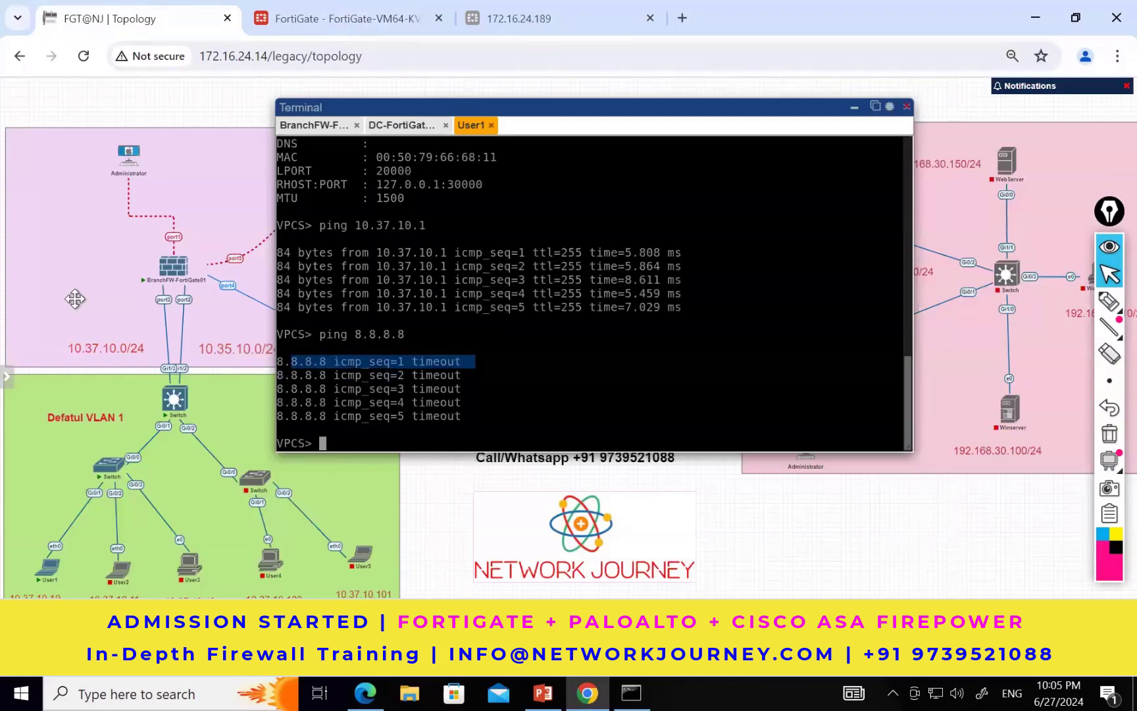
Step: Start a new firewall policy on the FortiGate and name it "Test Internet"
{"action": "left_click", "coordinate": [332, 21]}
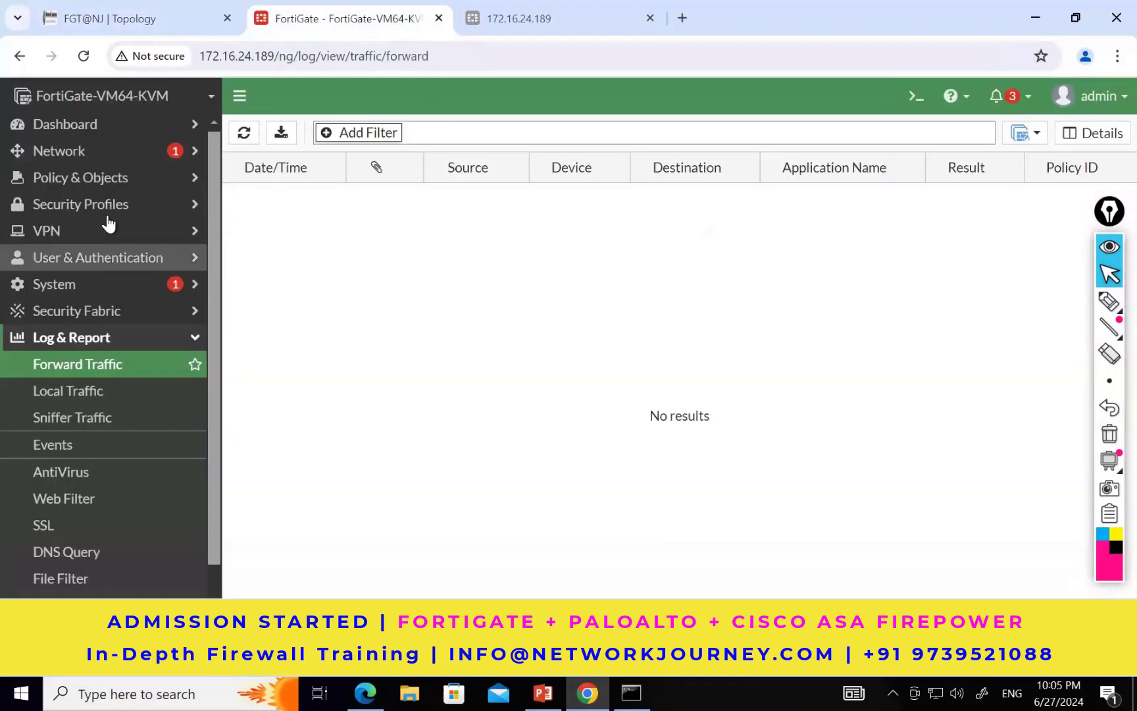
{"action": "left_click", "coordinate": [78, 179]}
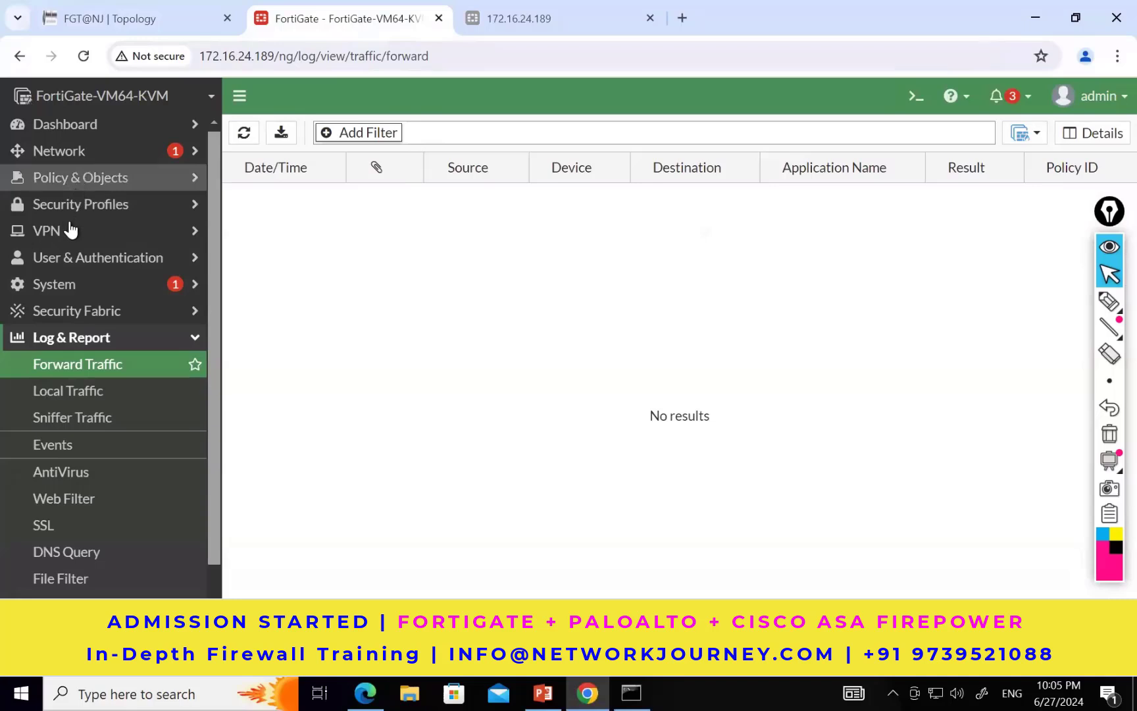
{"action": "left_click", "coordinate": [73, 211]}
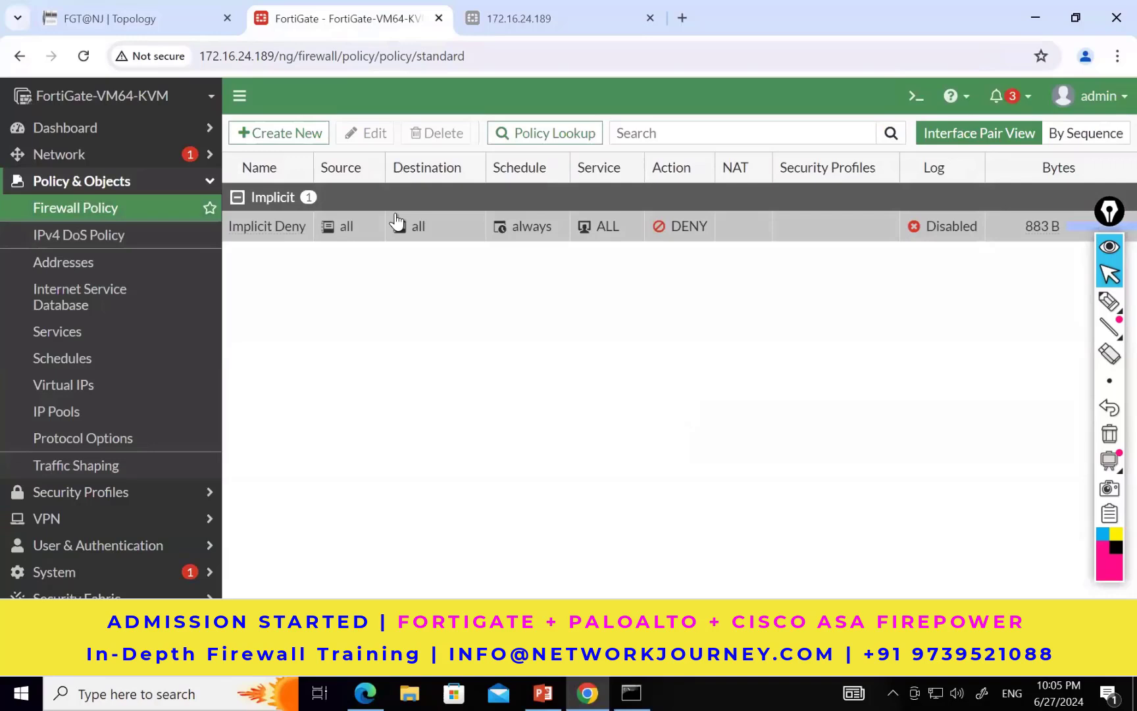
{"action": "left_click", "coordinate": [276, 133]}
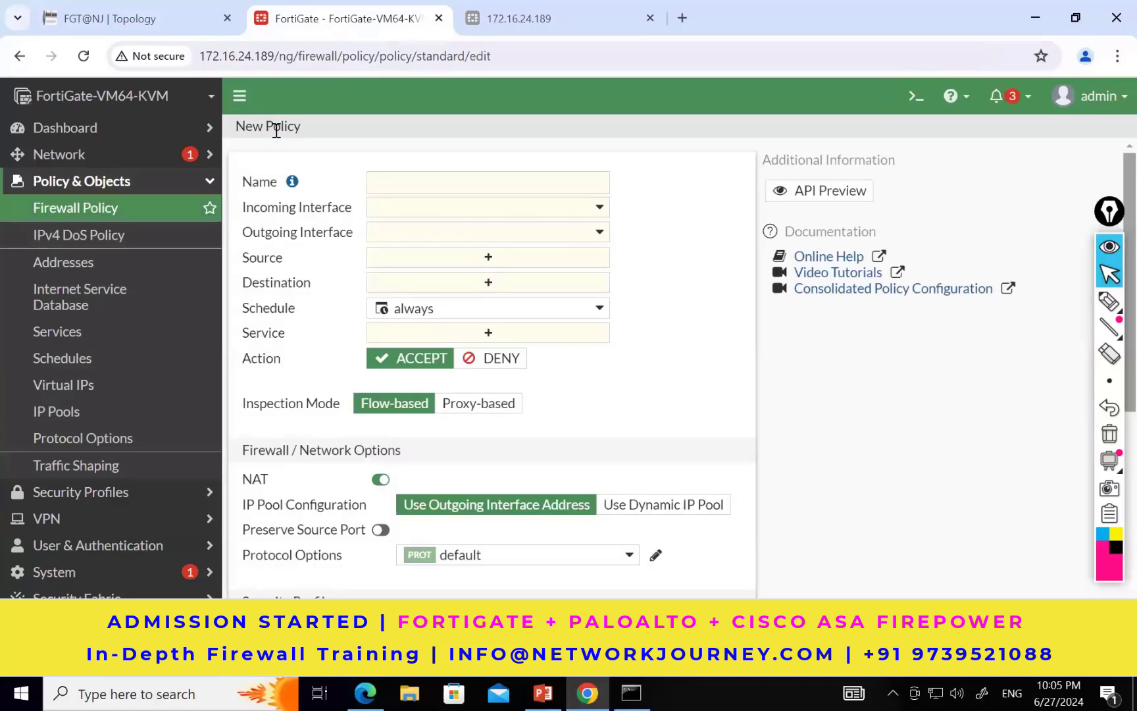
{"action": "left_click", "coordinate": [382, 174]}
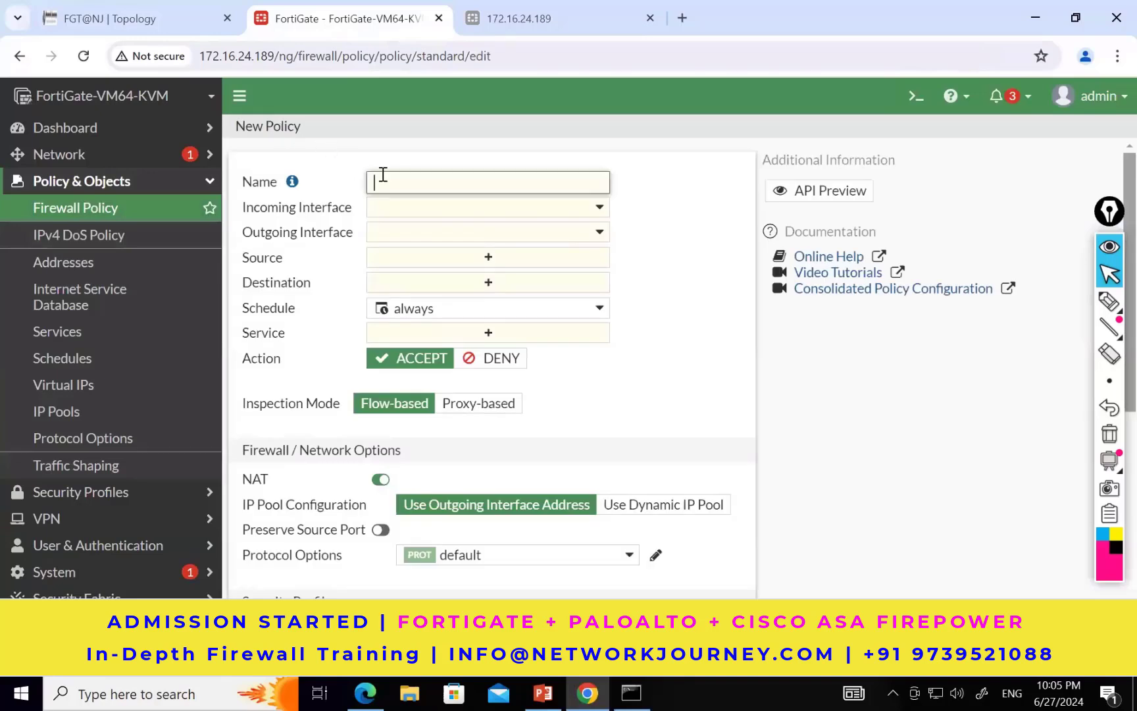
{"action": "type", "text": "Test Internet"}
Step: Set the policy's incoming interface to Internal (port2), consulting the topology for User1's connection
{"action": "left_click", "coordinate": [452, 208]}
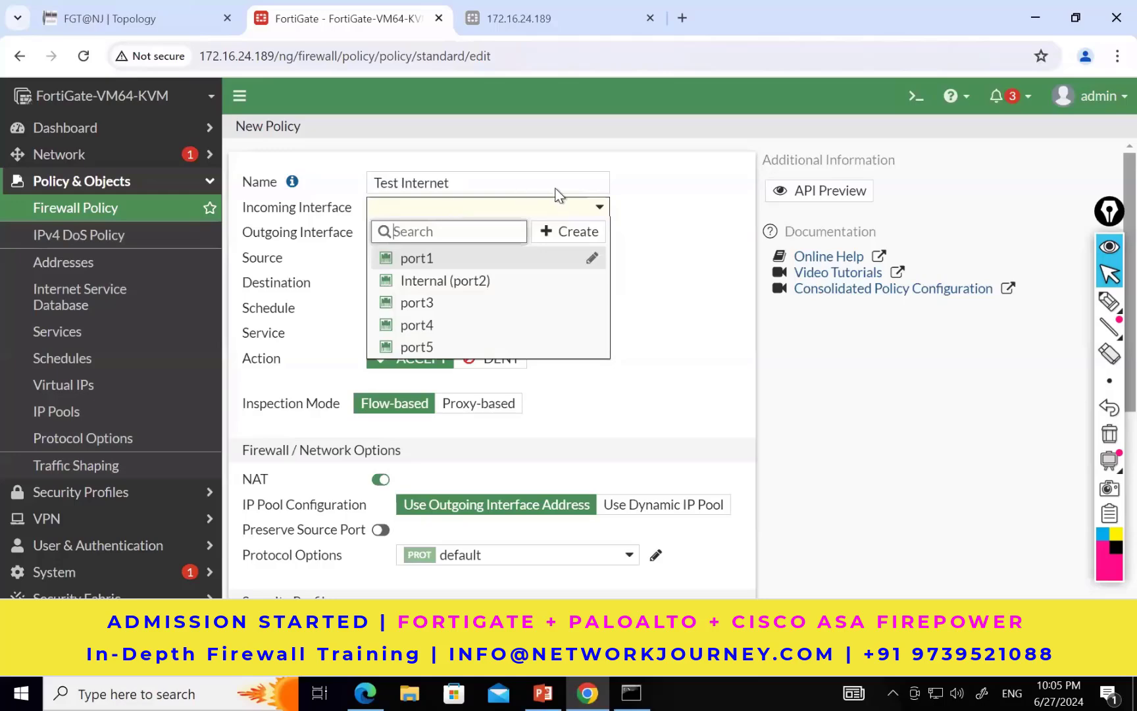
{"action": "left_click", "coordinate": [663, 190]}
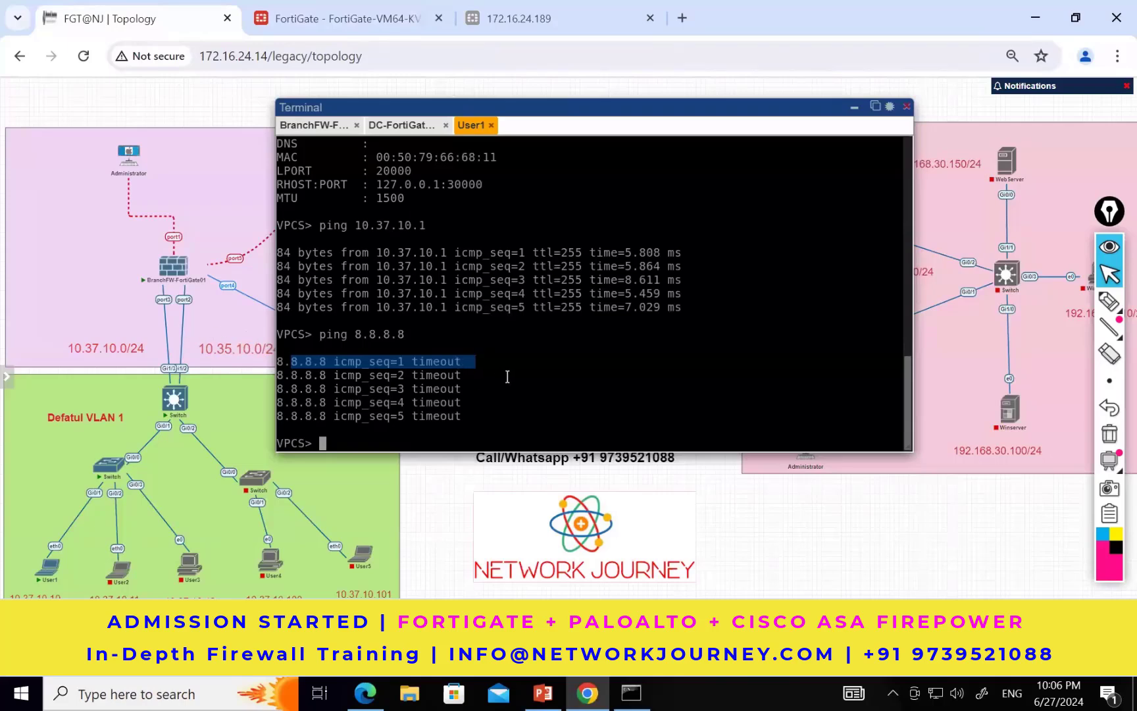
{"action": "left_click", "coordinate": [368, 25]}
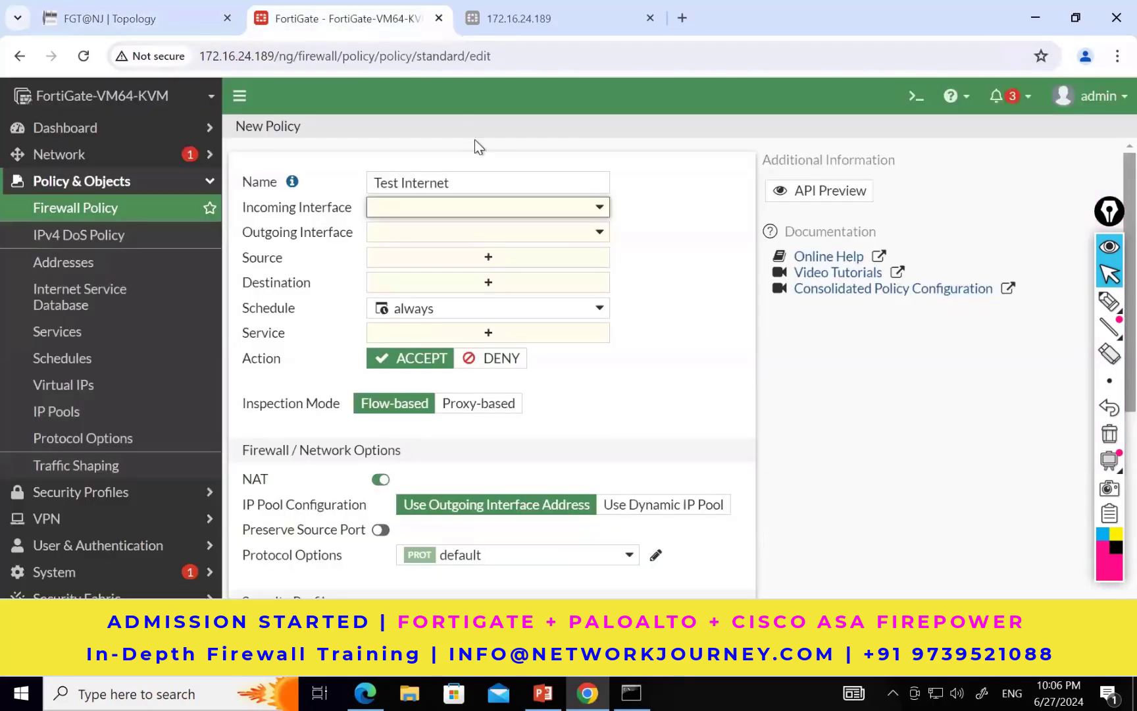
{"action": "left_click", "coordinate": [558, 219]}
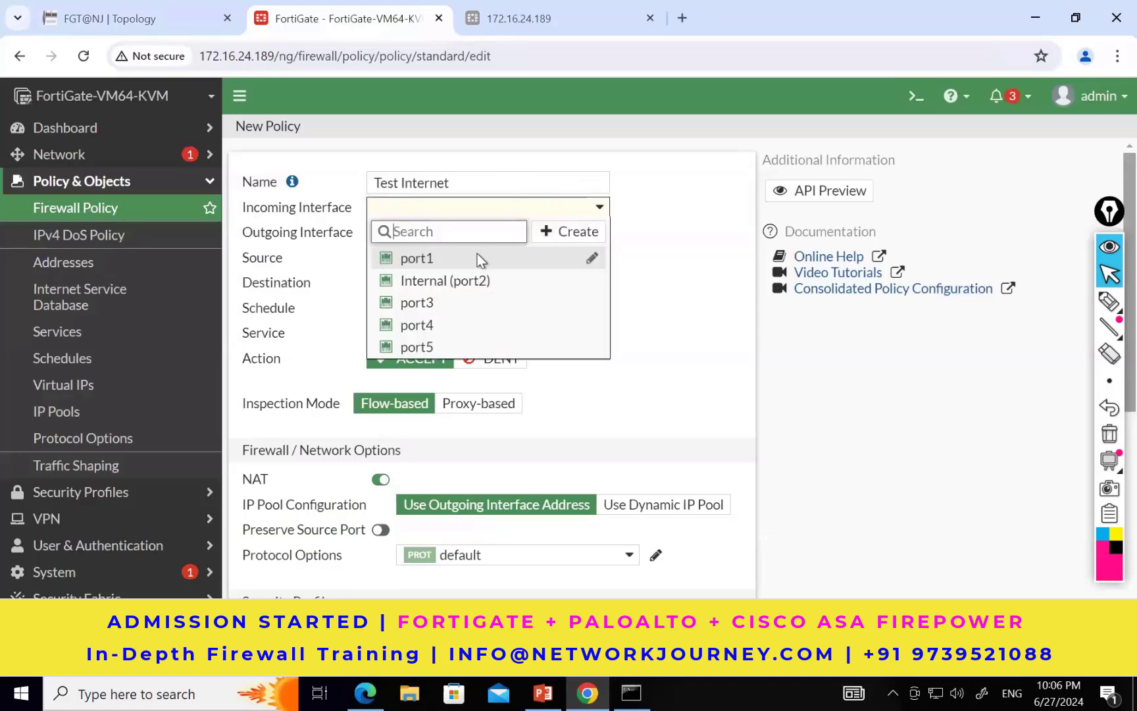
{"action": "left_click", "coordinate": [439, 282]}
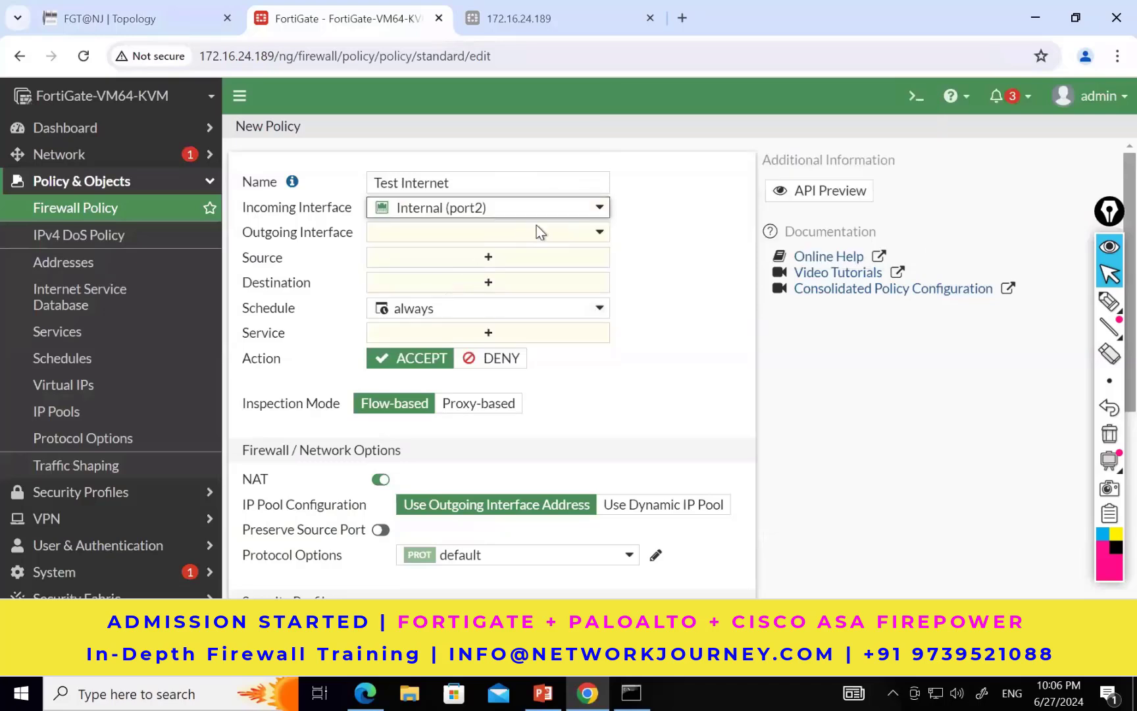
Step: Move the terminal aside to check the firewall's internet link in the topology, and set the policy's outgoing interface to port5
{"action": "left_click", "coordinate": [163, 12]}
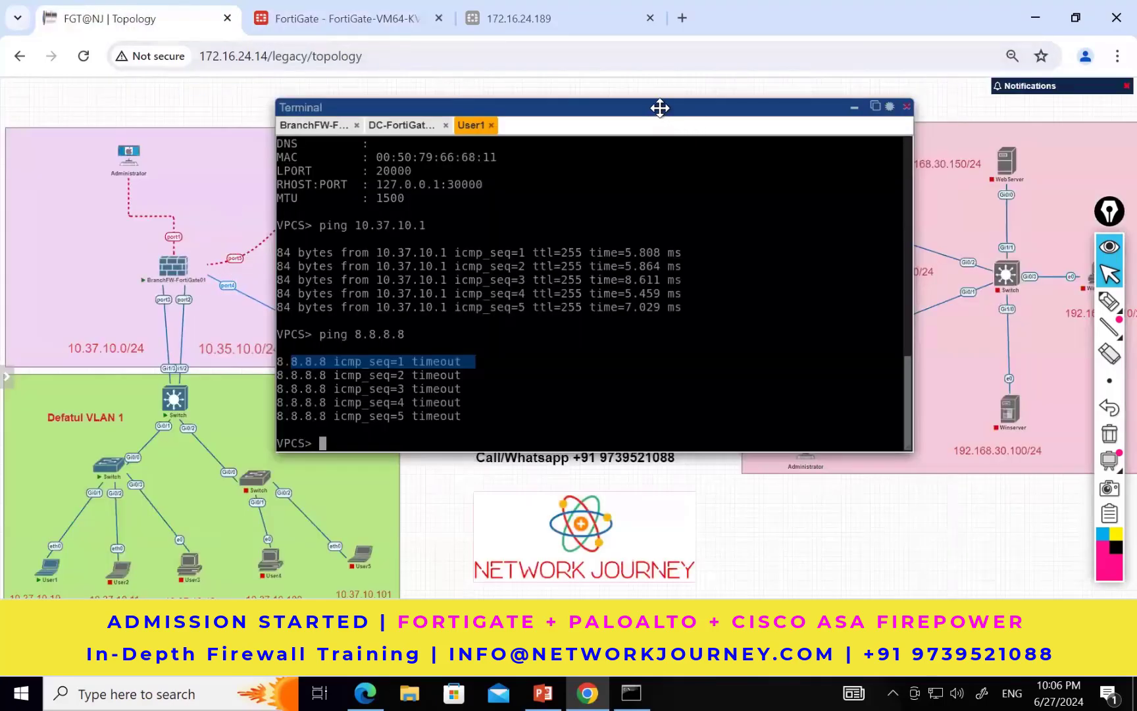
{"action": "left_click_drag", "start_coordinate": [659, 107], "coordinate": [847, 183]}
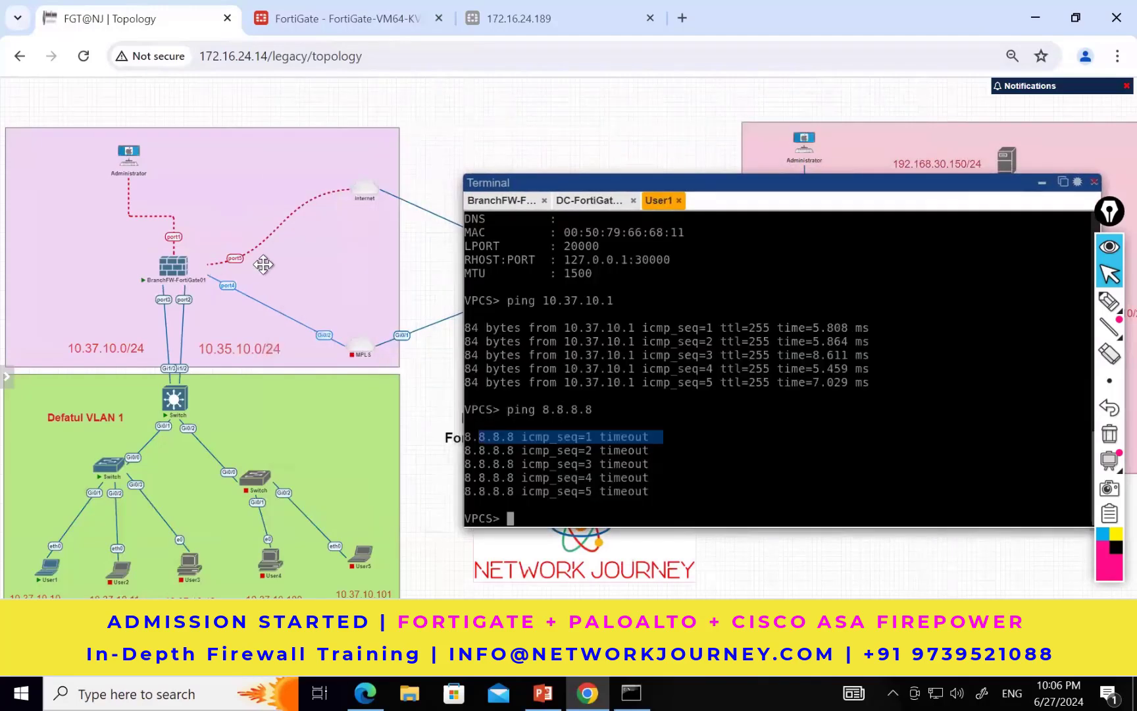
{"action": "left_click", "coordinate": [391, 26]}
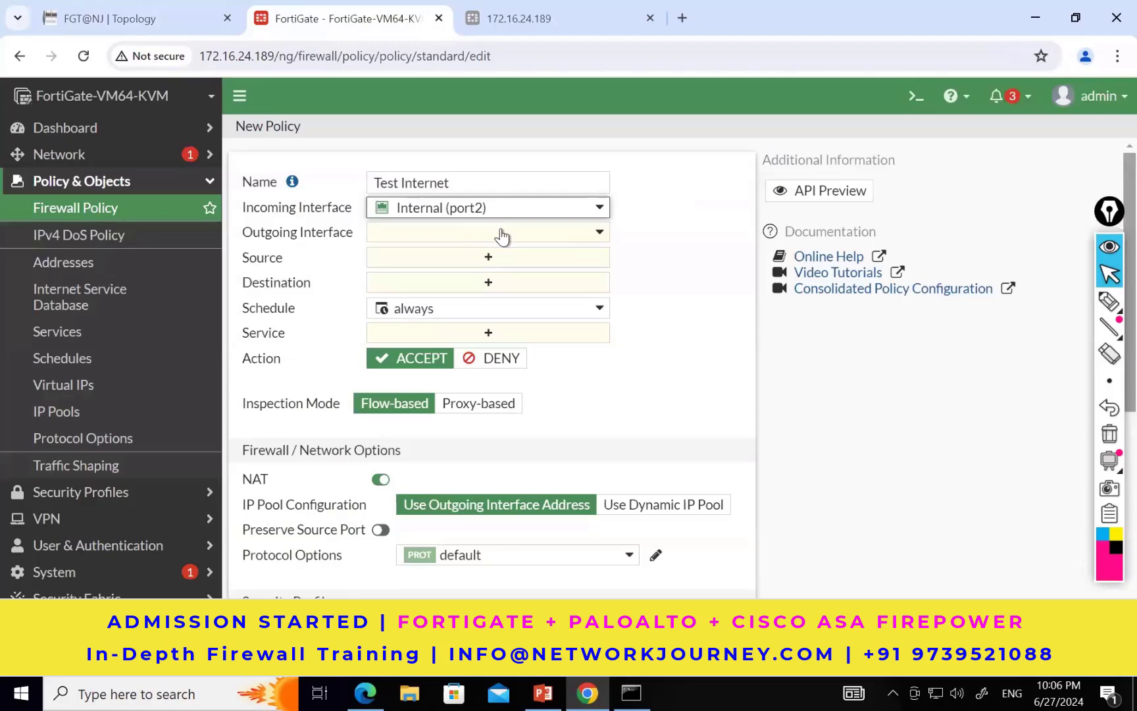
{"action": "left_click", "coordinate": [500, 238]}
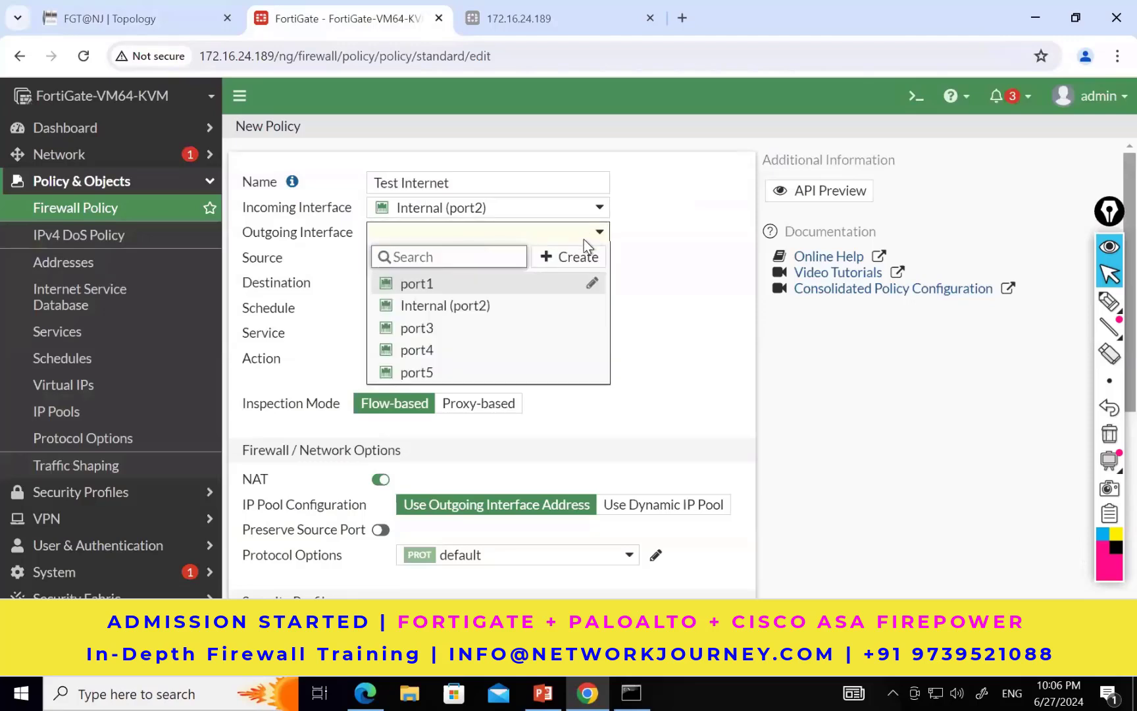
{"action": "left_click", "coordinate": [416, 372]}
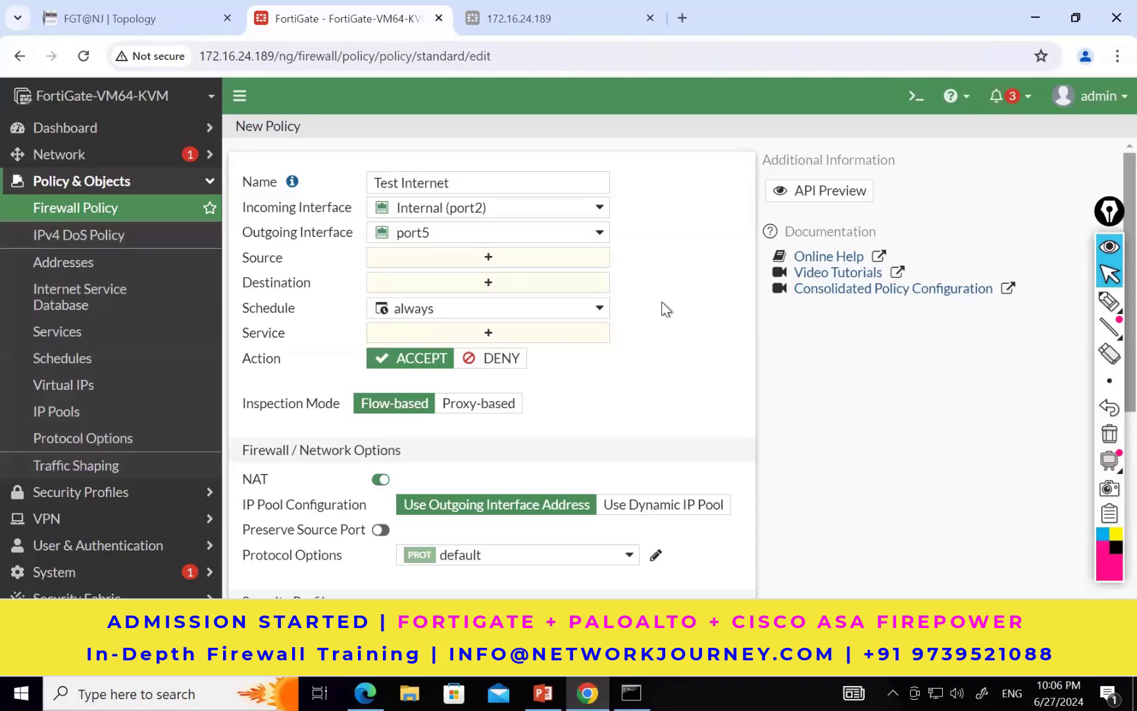
Step: Set both the source and the destination of the Test Internet policy to the address "all"
{"action": "left_click", "coordinate": [512, 265]}
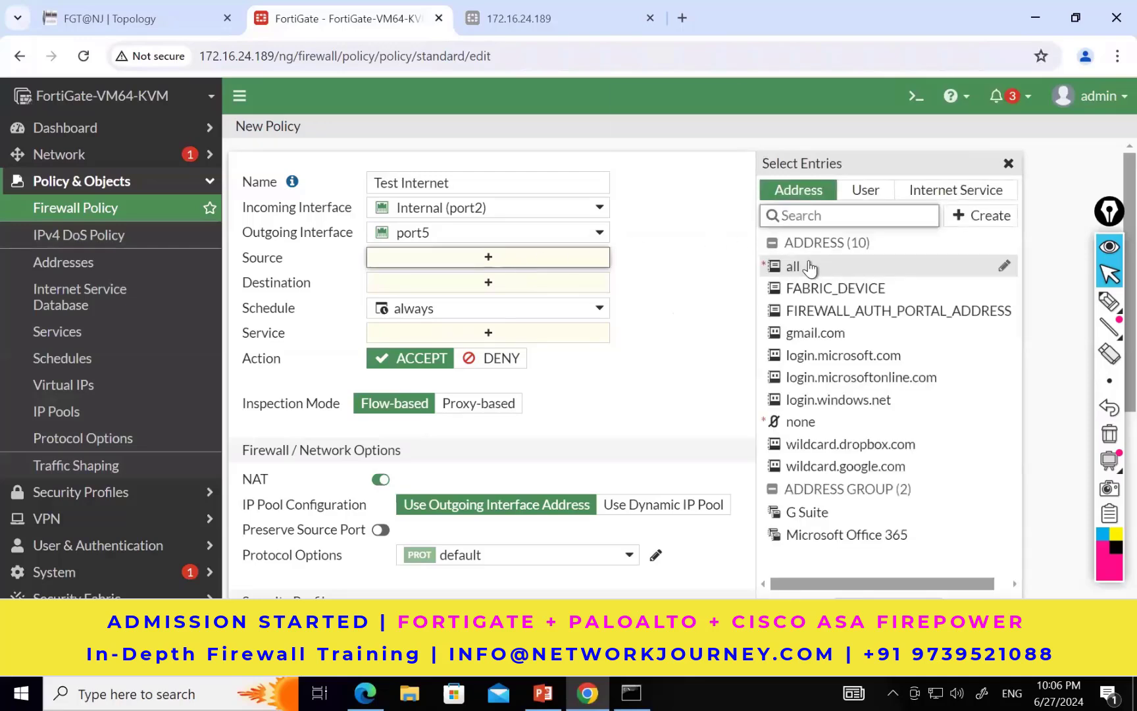
{"action": "left_click", "coordinate": [810, 267]}
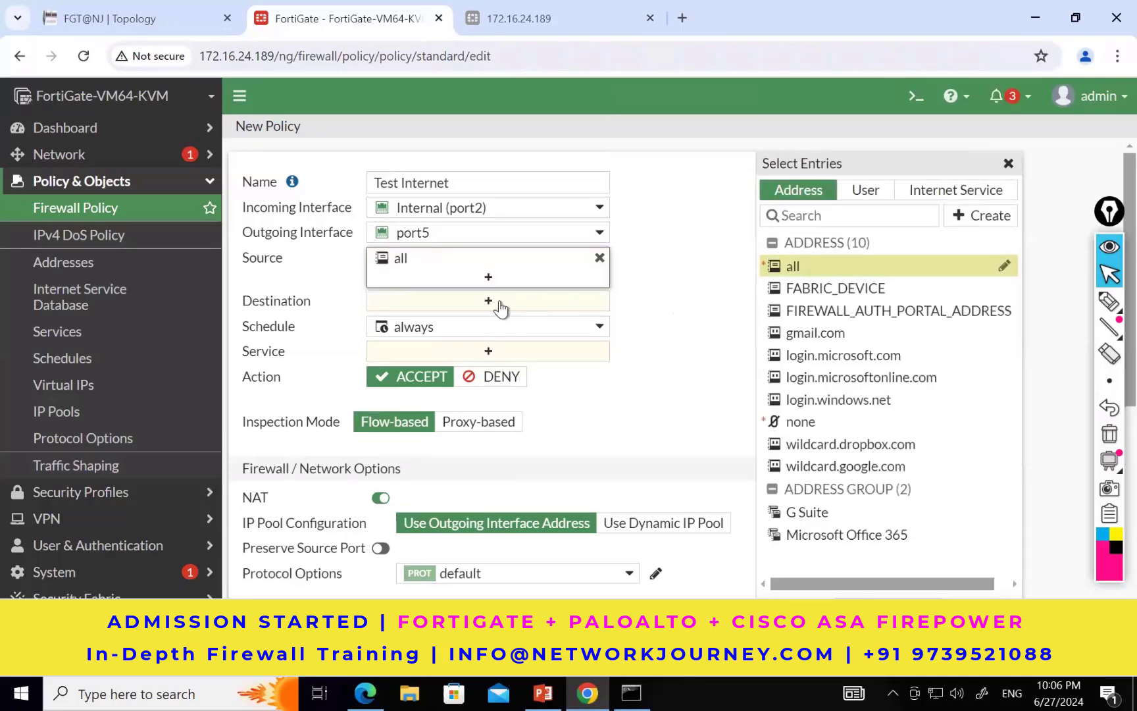
{"action": "left_click", "coordinate": [507, 307]}
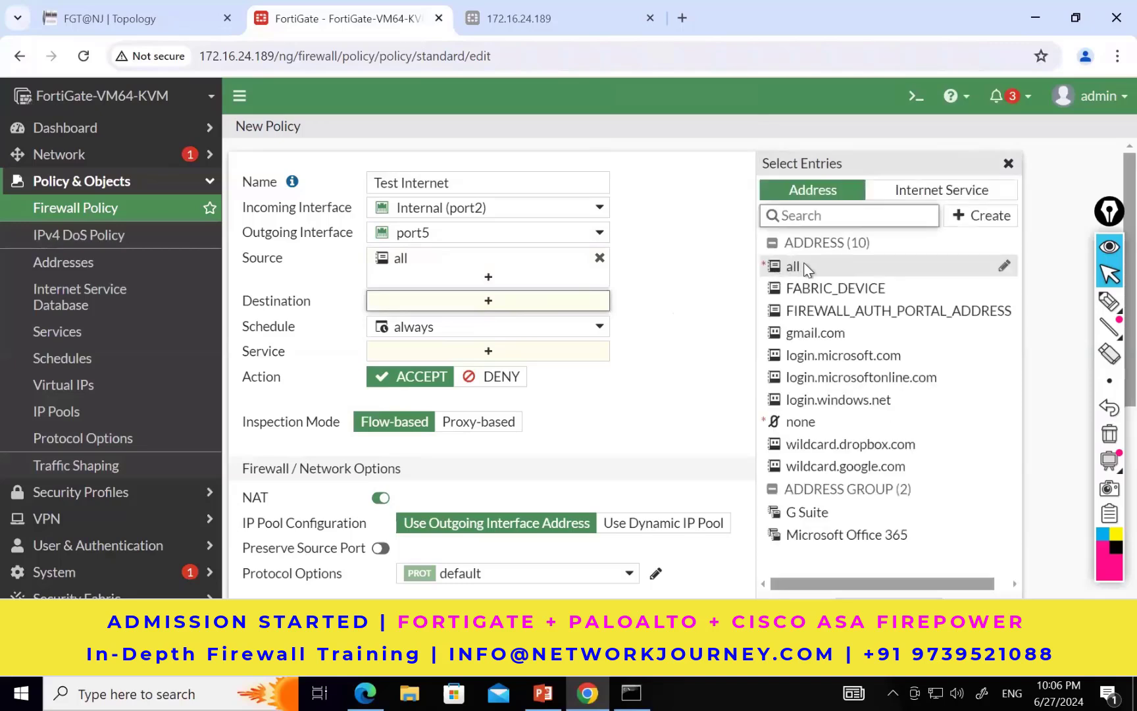
{"action": "left_click", "coordinate": [814, 266]}
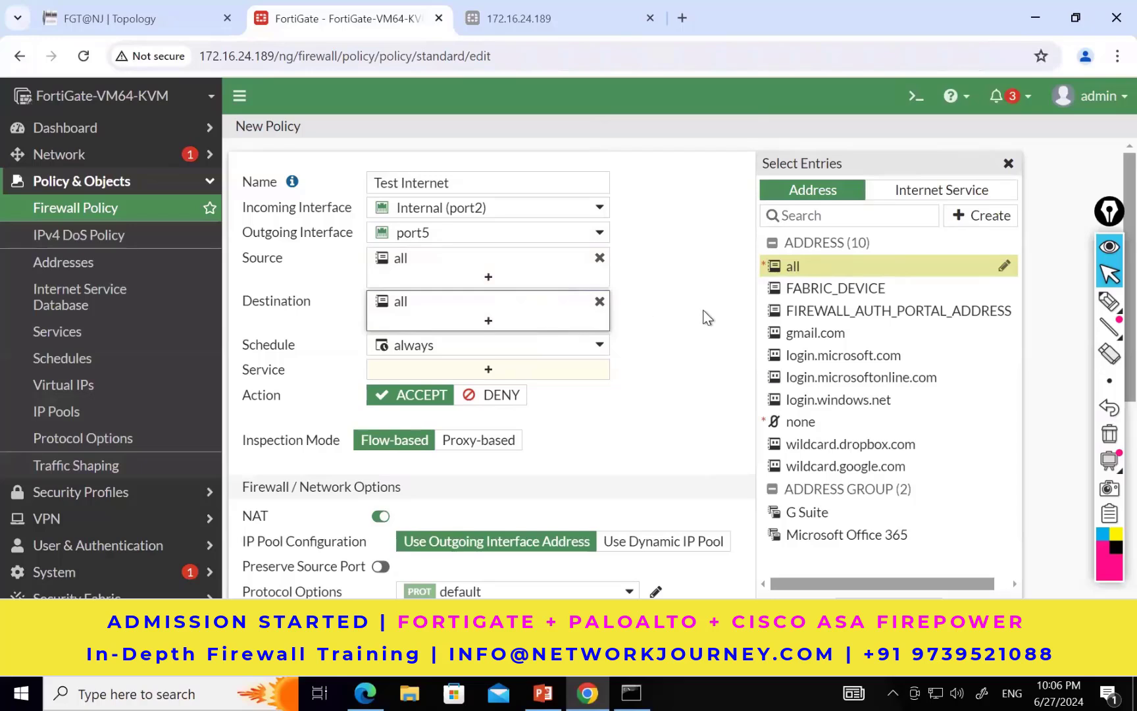
Step: Set the service of the Test Internet policy to ALL_ICMP
{"action": "left_click", "coordinate": [555, 376]}
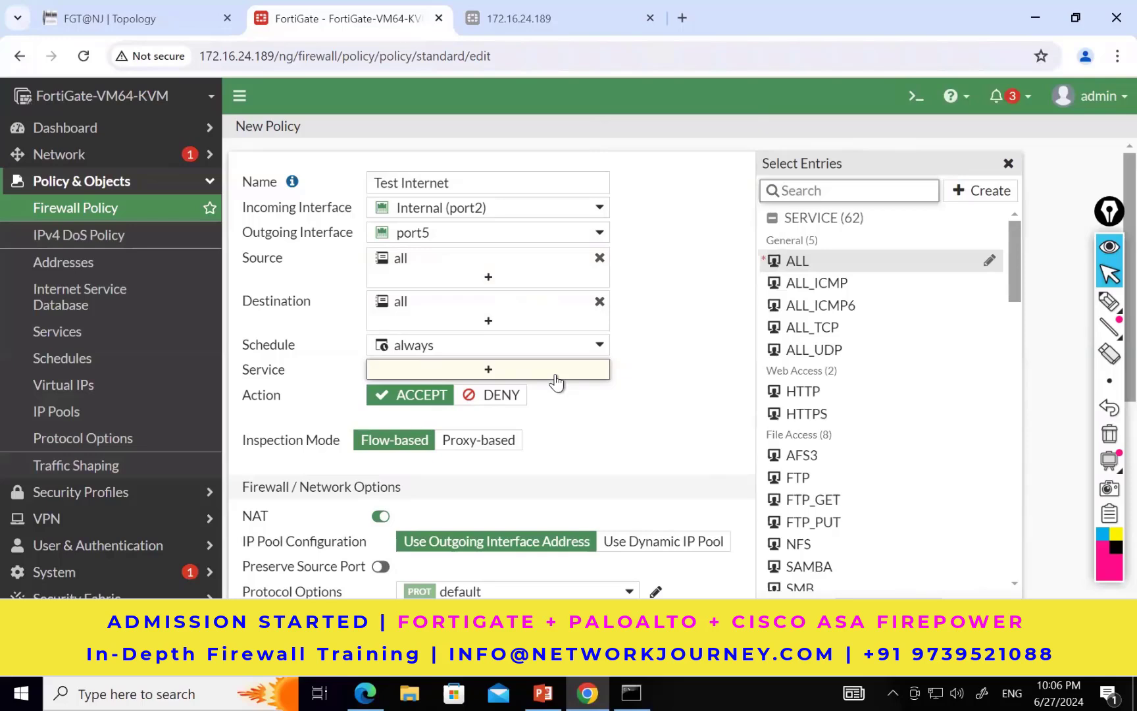
{"action": "left_click", "coordinate": [819, 286]}
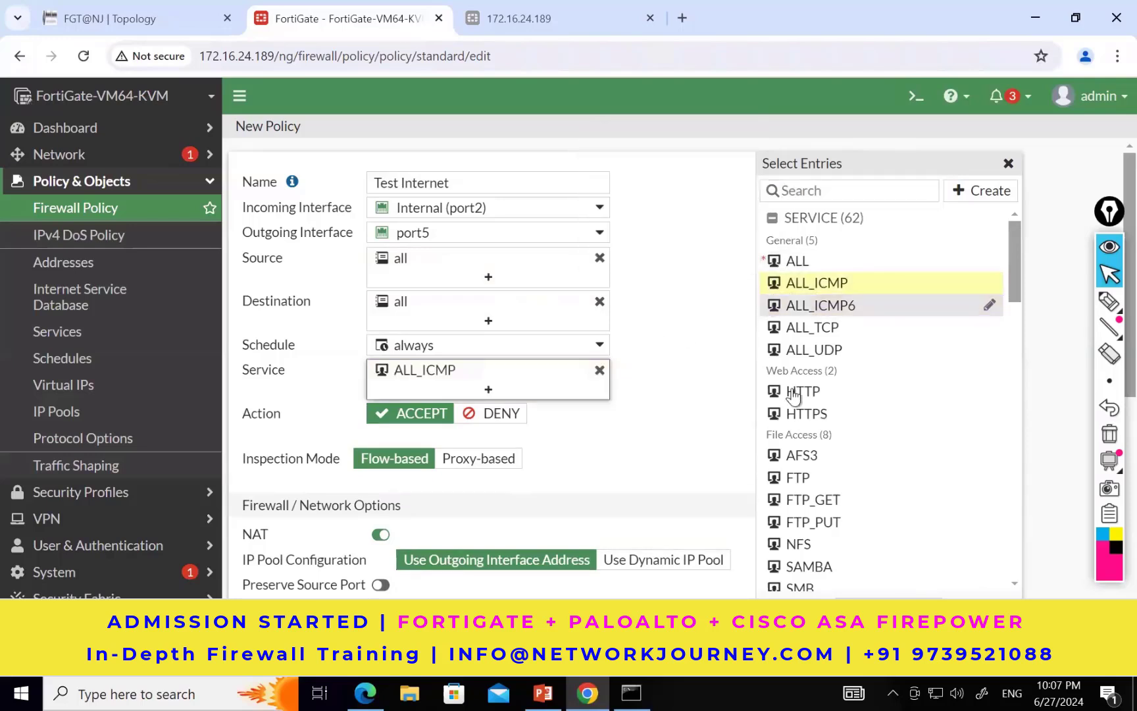
{"action": "scroll", "coordinate": [825, 516], "scroll_direction": "down", "scroll_amount": 3}
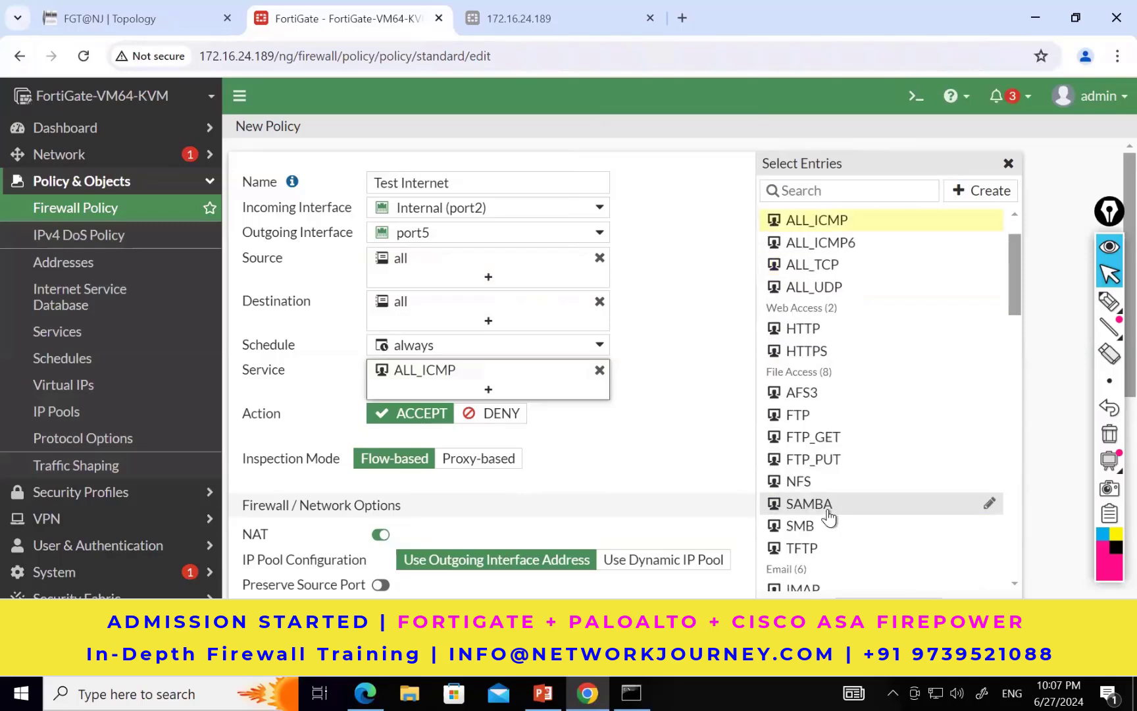
{"action": "left_click", "coordinate": [696, 402]}
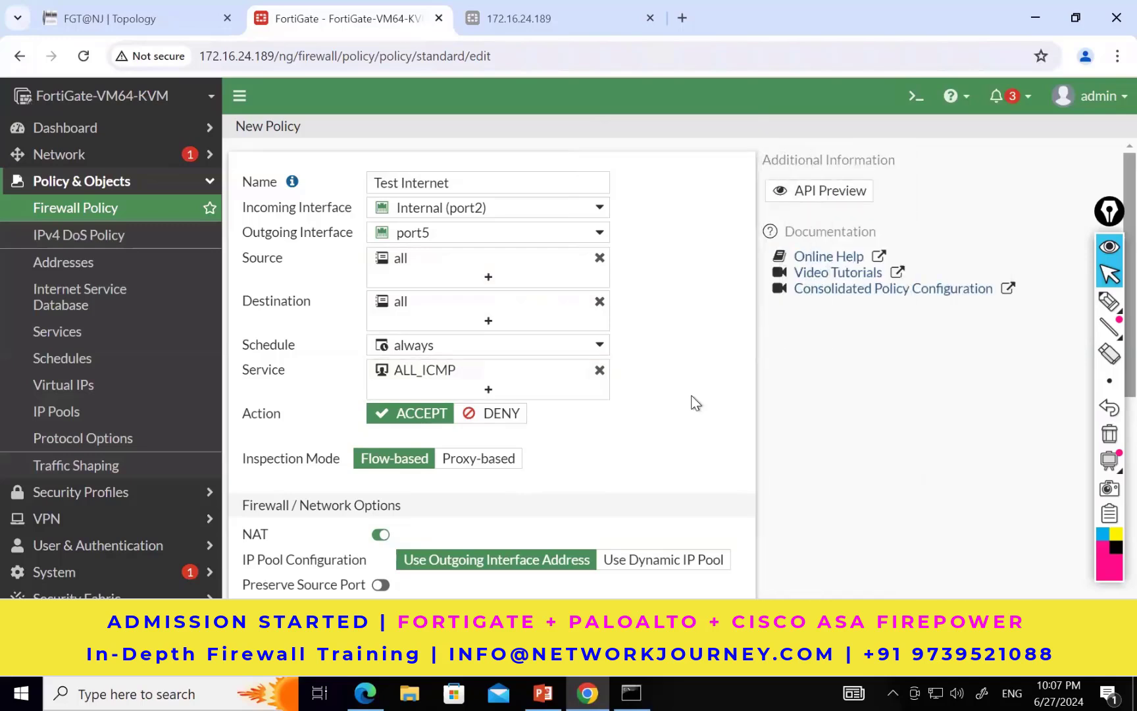
Step: Log all sessions for the policy's allowed traffic and save the Test Internet policy
{"action": "scroll", "coordinate": [696, 402], "scroll_direction": "down", "scroll_amount": 2}
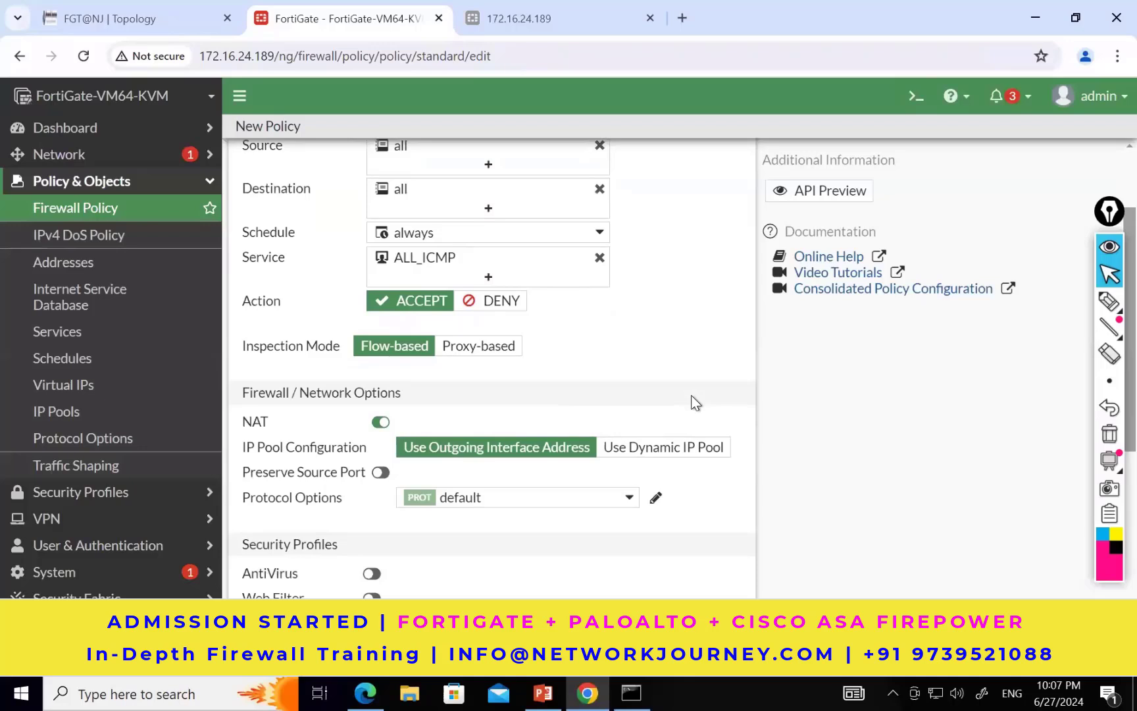
{"action": "scroll", "coordinate": [695, 402], "scroll_direction": "down", "scroll_amount": 1}
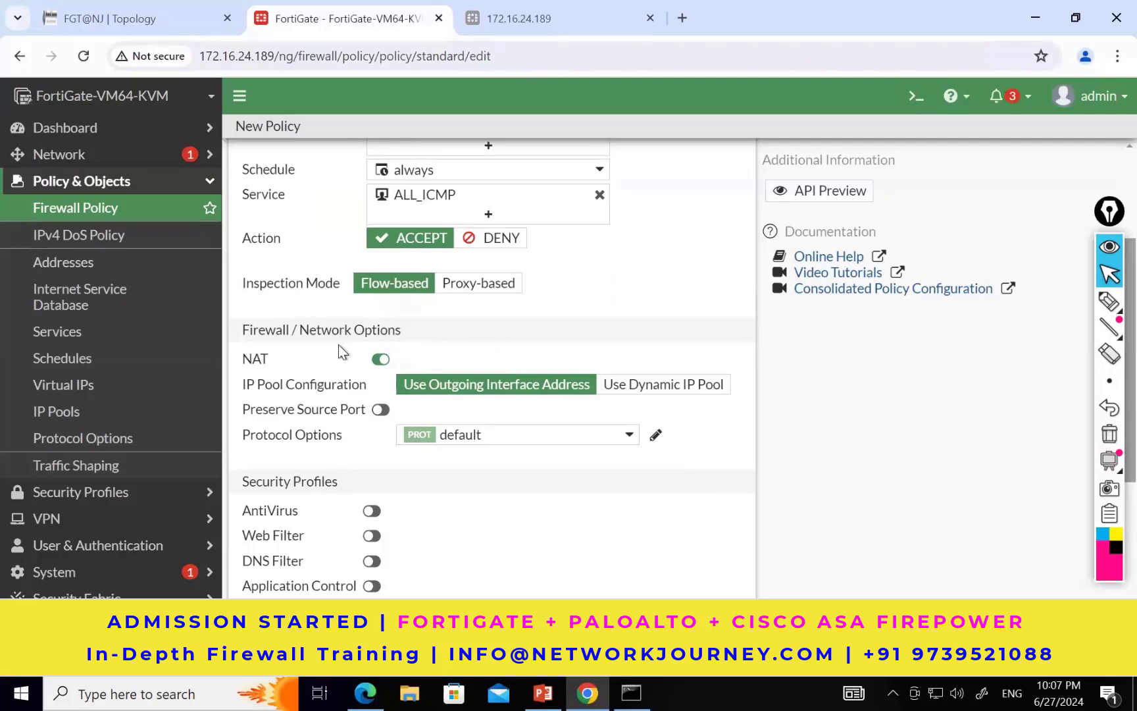
{"action": "scroll", "coordinate": [338, 344], "scroll_direction": "down", "scroll_amount": 2}
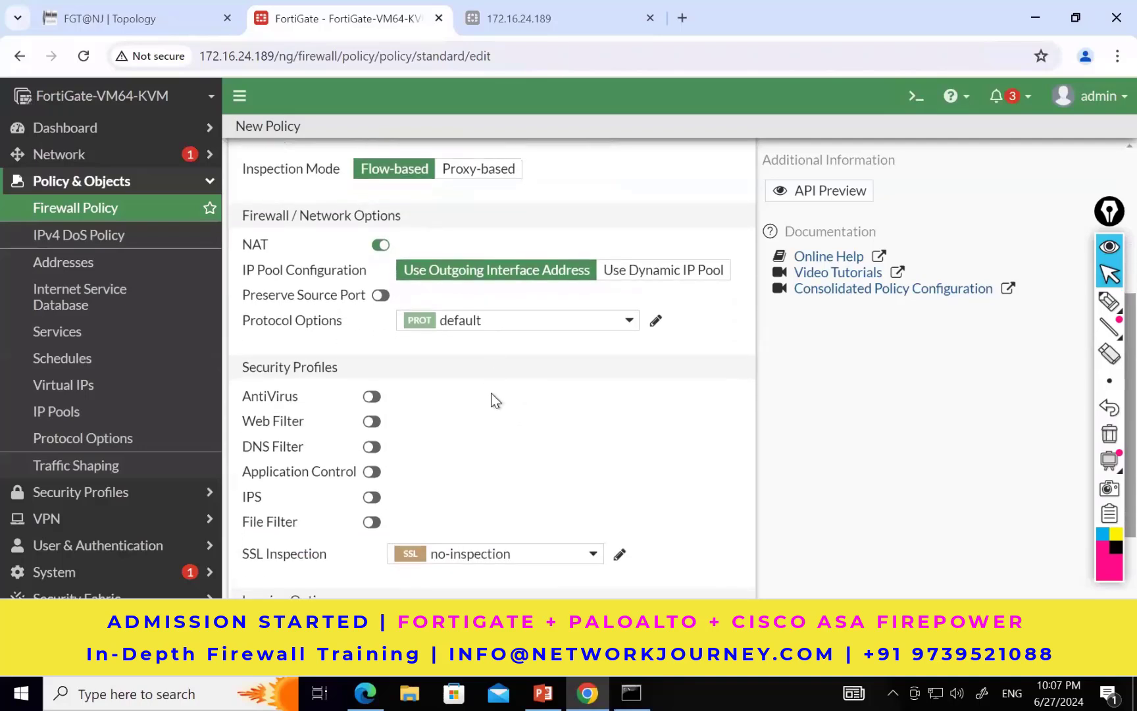
{"action": "scroll", "coordinate": [491, 392], "scroll_direction": "down", "scroll_amount": 3}
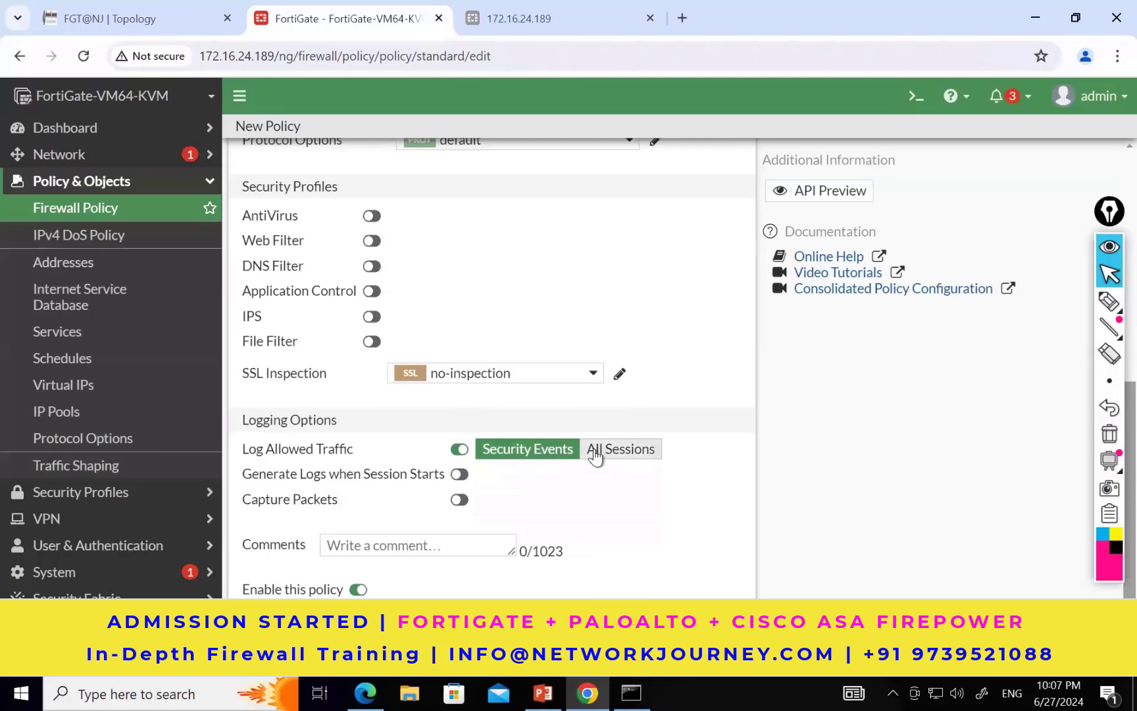
{"action": "left_click", "coordinate": [594, 450]}
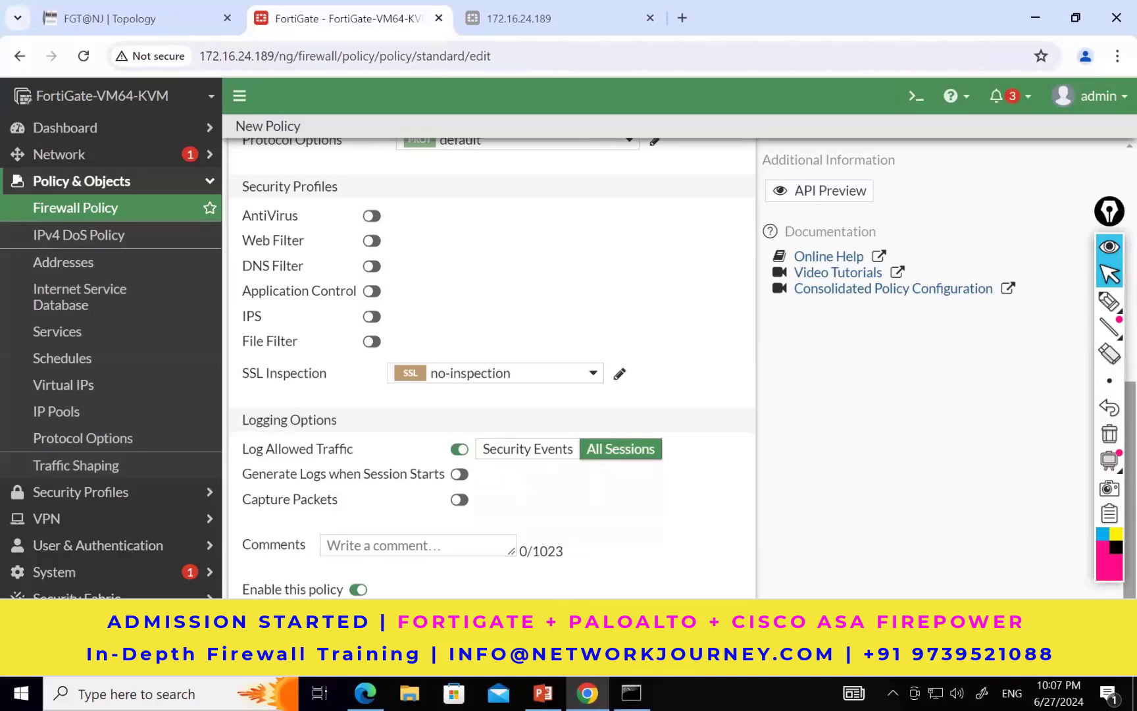
{"action": "left_click", "coordinate": [632, 658]}
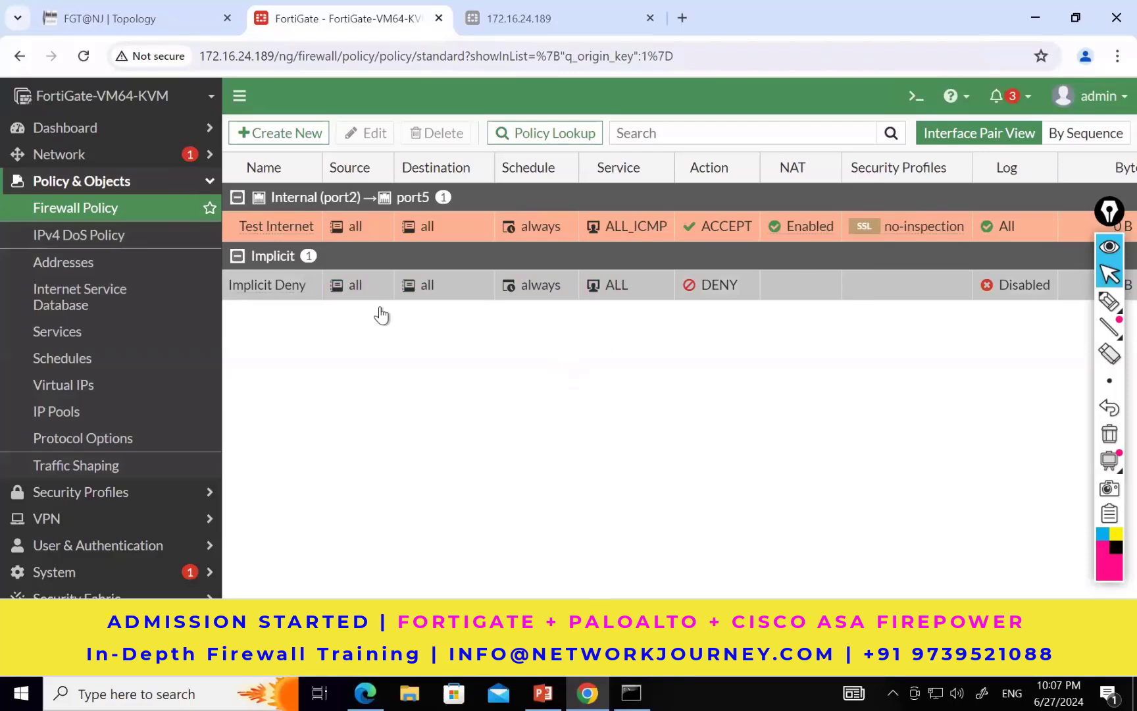
Step: Ping 8.8.8.8 again from User1's console in the lab topology
{"action": "left_click", "coordinate": [168, 17]}
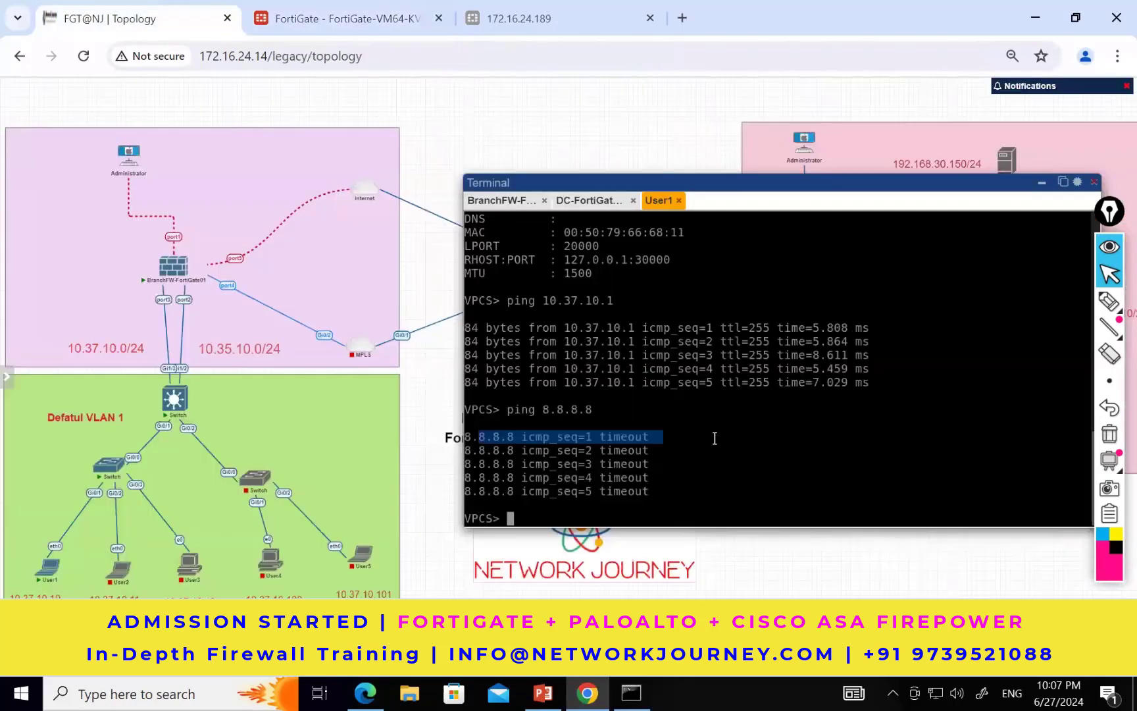
{"action": "left_click", "coordinate": [714, 438]}
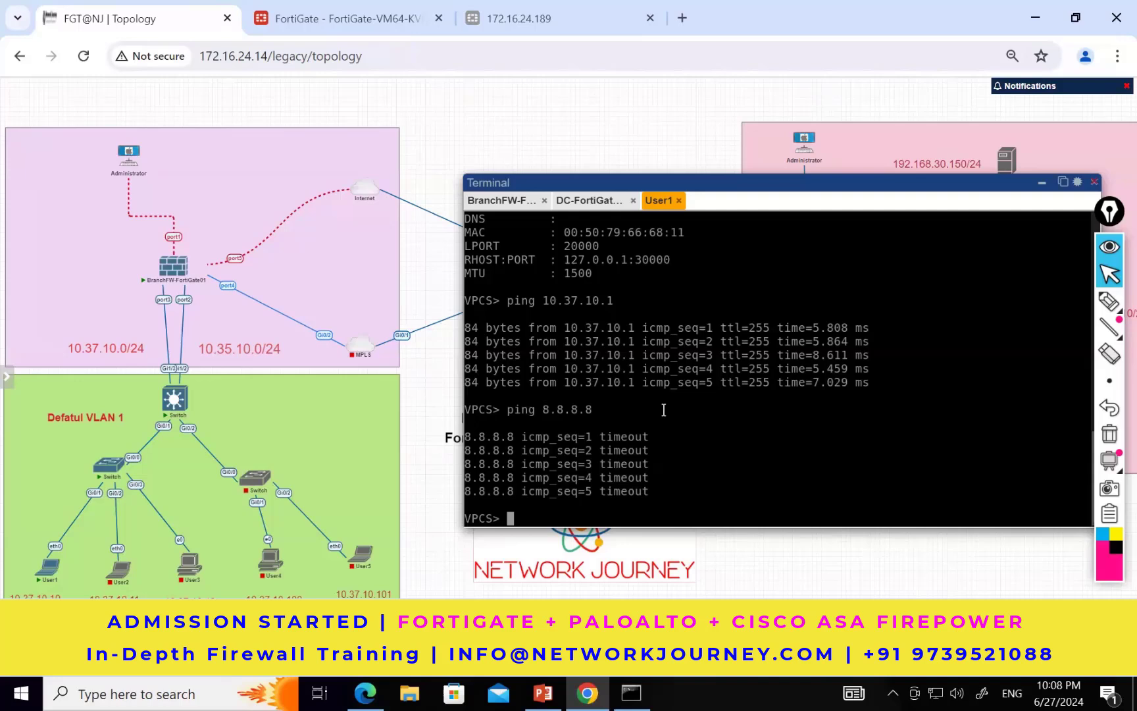
{"action": "key", "text": "Up"}
{"action": "key", "text": "Return"}
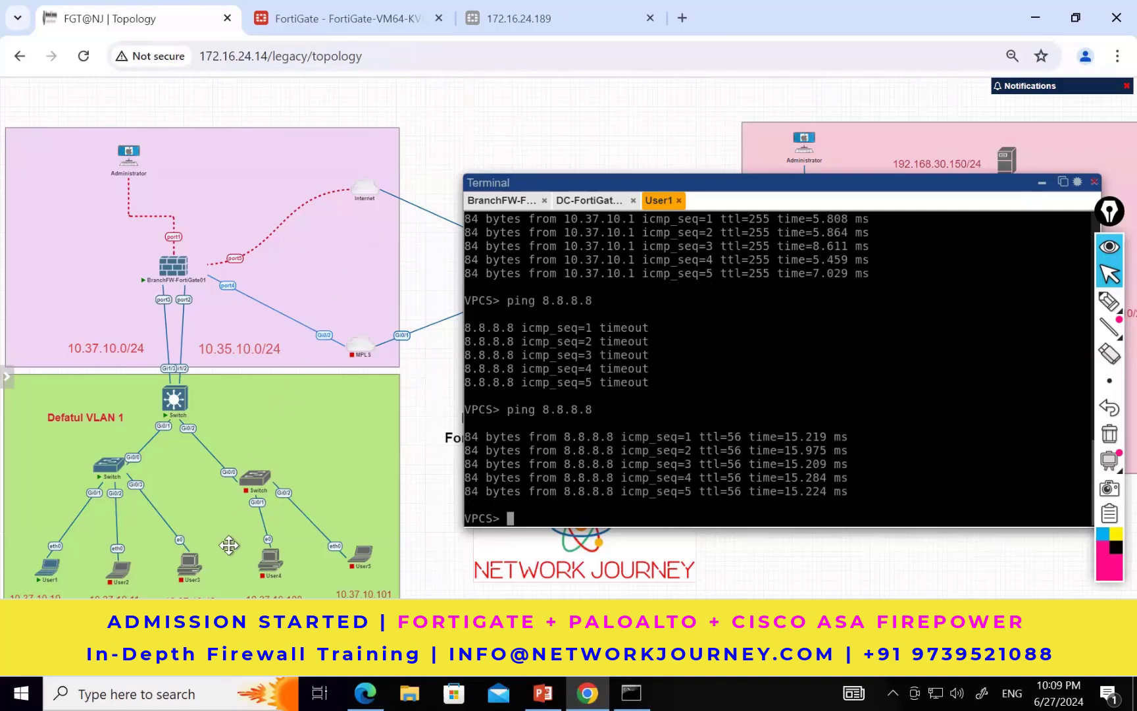
Step: Check the FortiGate's forward traffic log for User1's pings, and return to the firewall policy list
{"action": "left_click", "coordinate": [326, 23]}
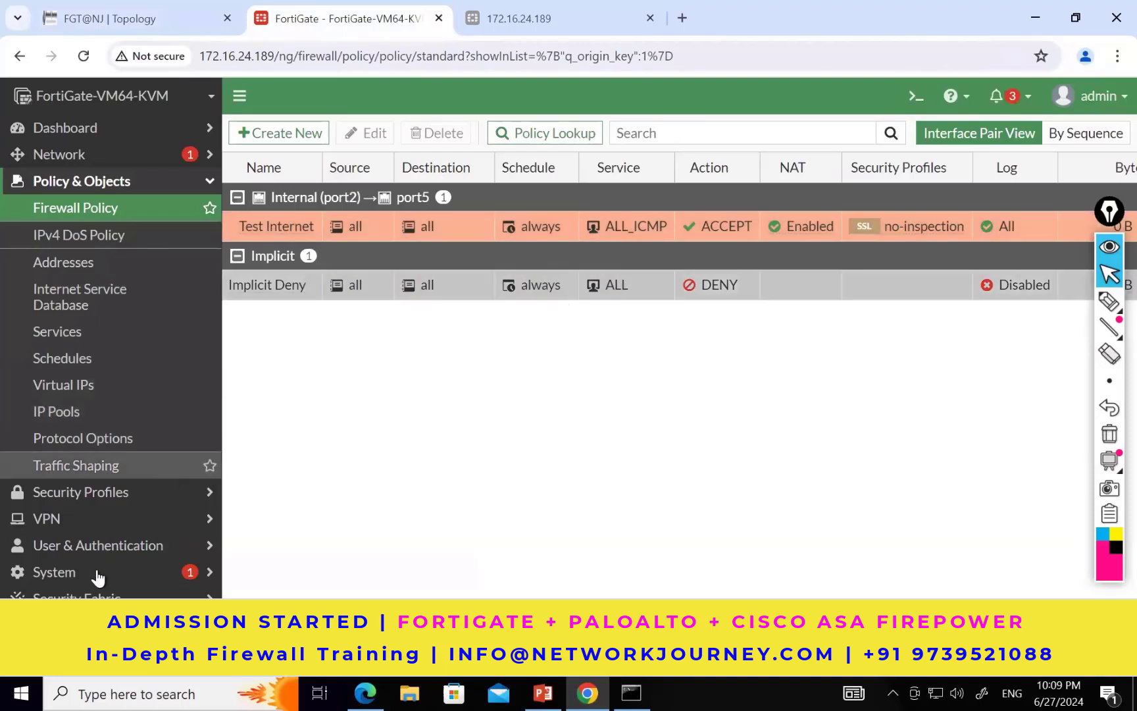
{"action": "left_click", "coordinate": [71, 625]}
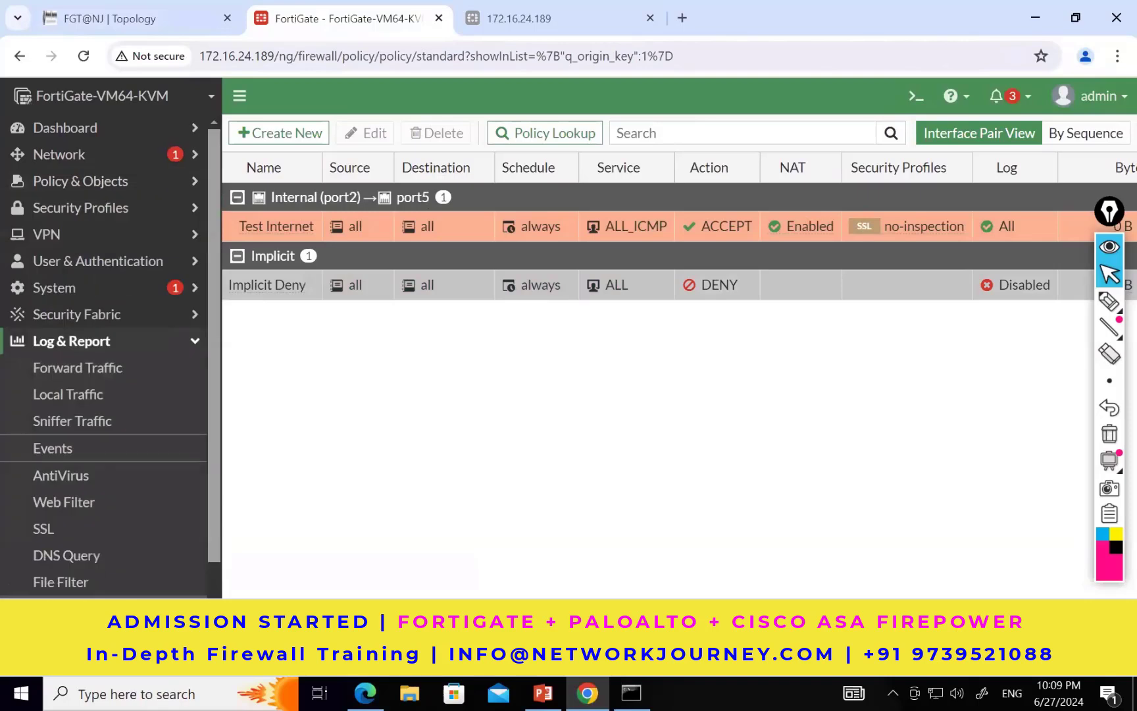
{"action": "left_click", "coordinate": [116, 381]}
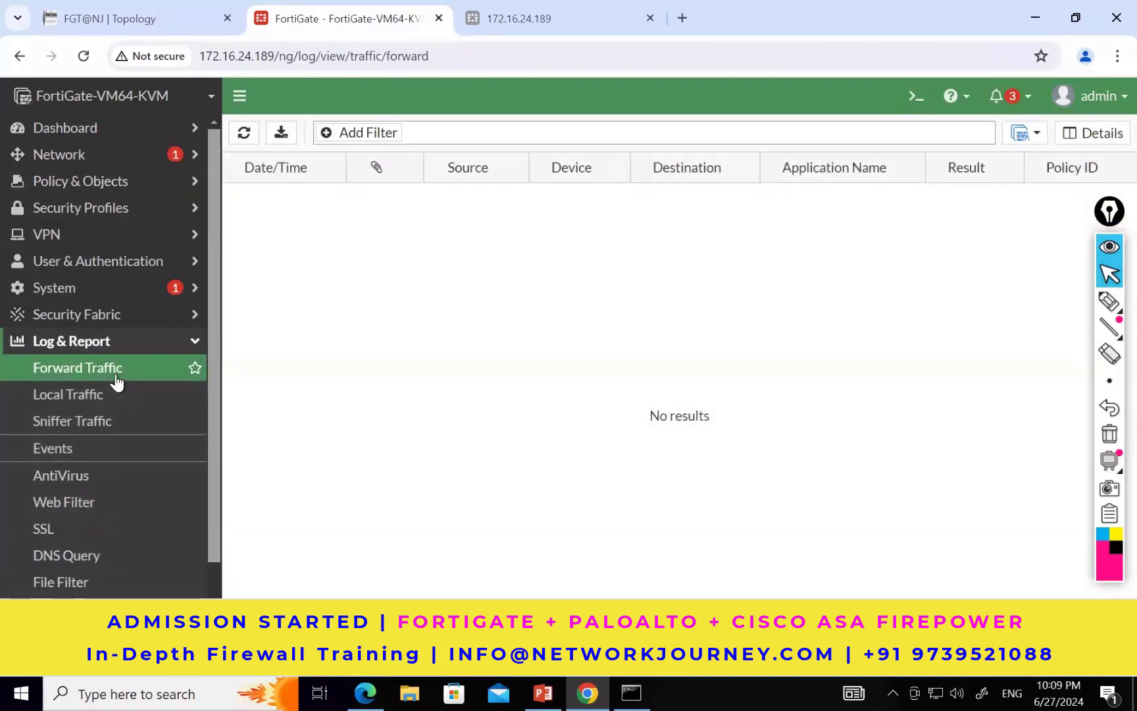
{"action": "left_click", "coordinate": [122, 189]}
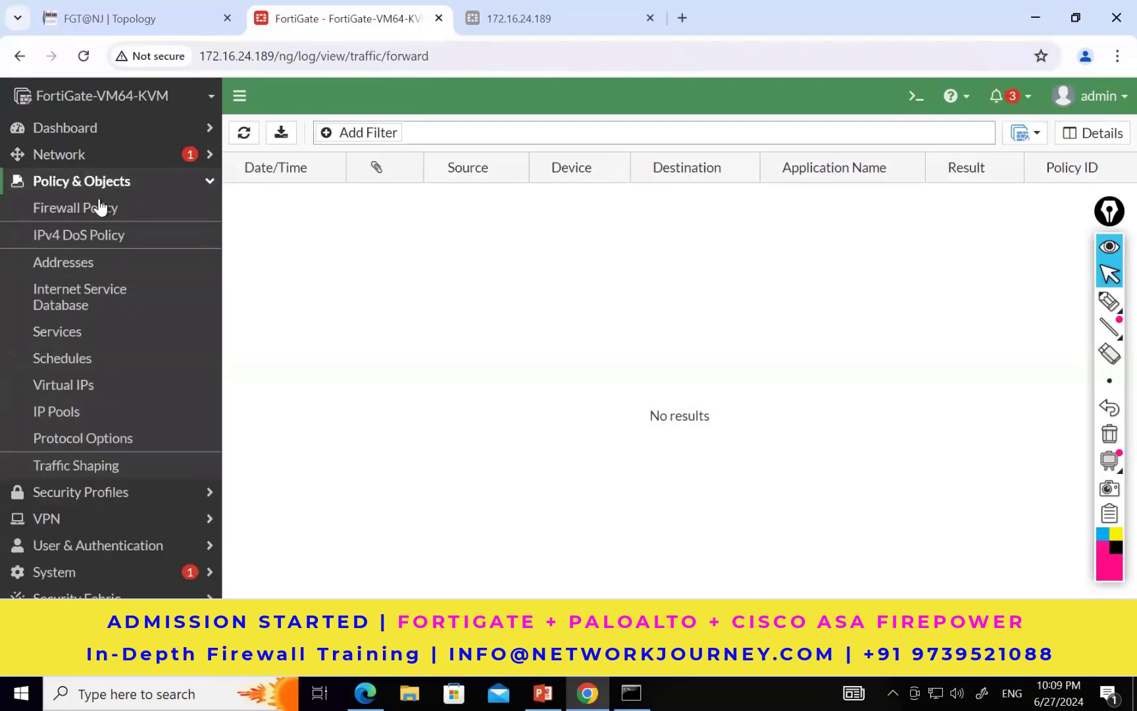
{"action": "left_click", "coordinate": [95, 207]}
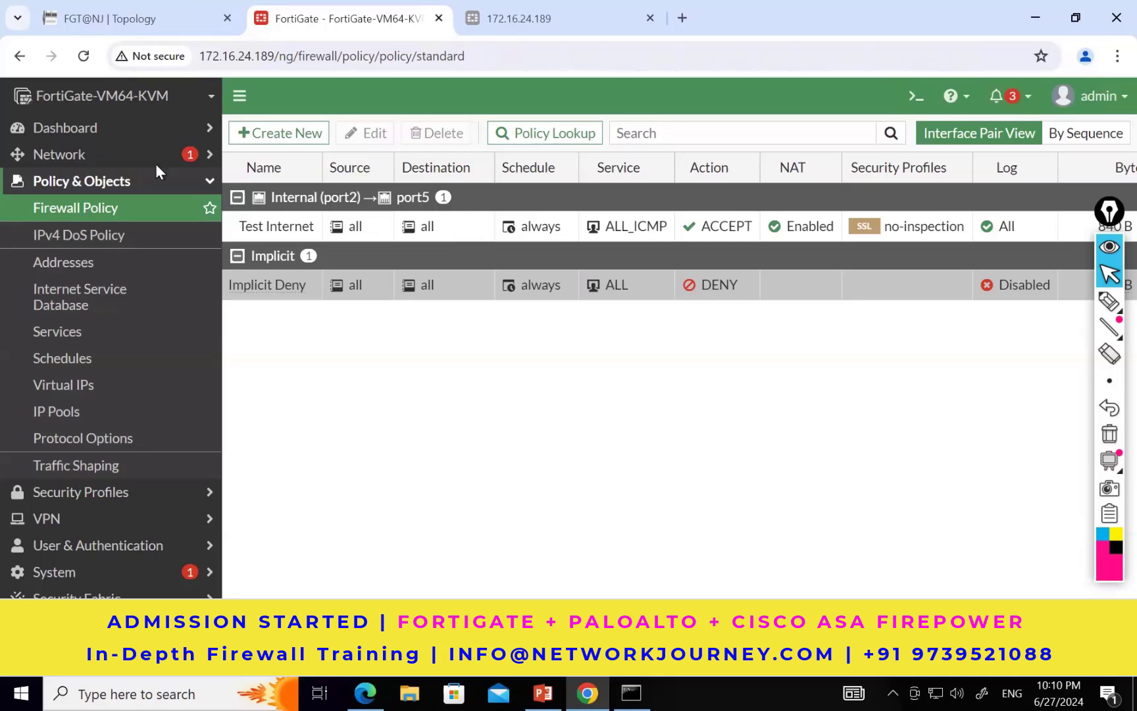
Step: Start the User3 machine in the topology and open its console in a separate browser tab
{"action": "left_click", "coordinate": [137, 20]}
{"action": "mouse_move", "coordinate": [191, 573]}
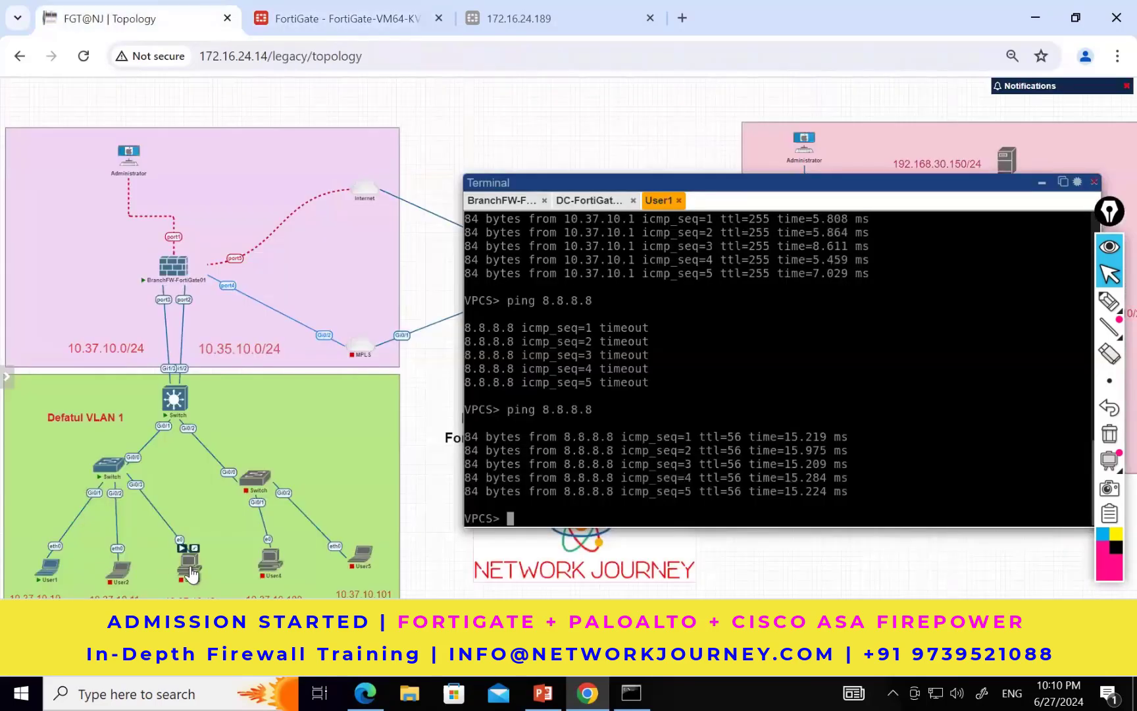
{"action": "right_click", "coordinate": [190, 572]}
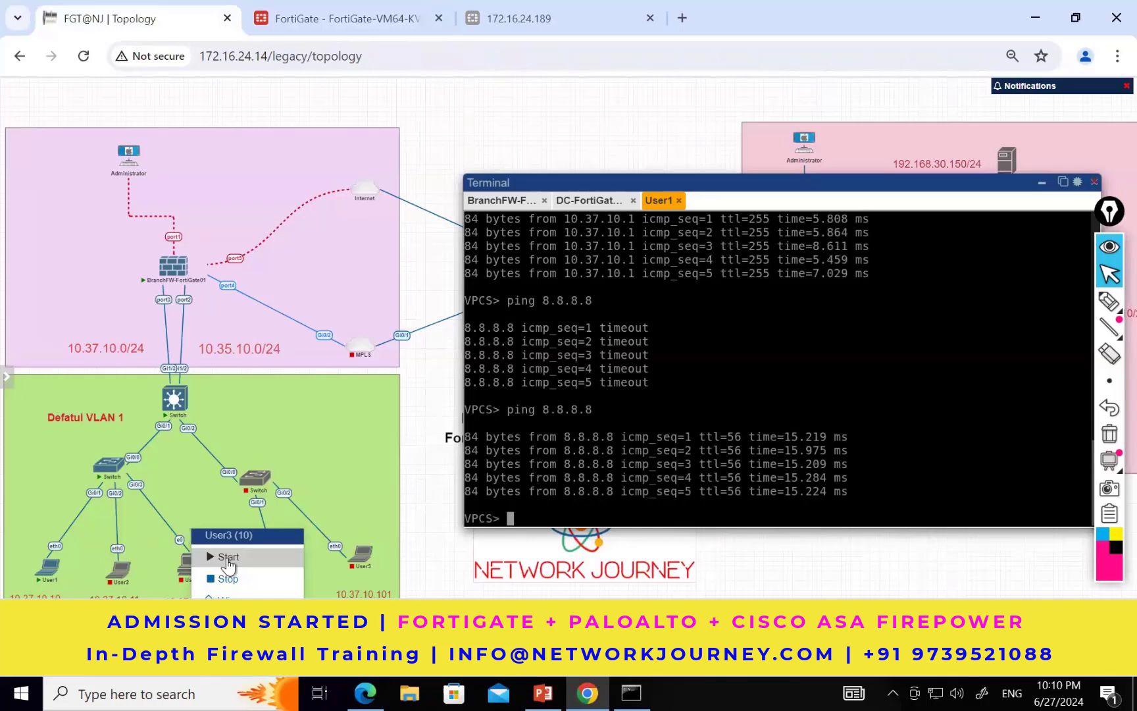
{"action": "left_click", "coordinate": [227, 558]}
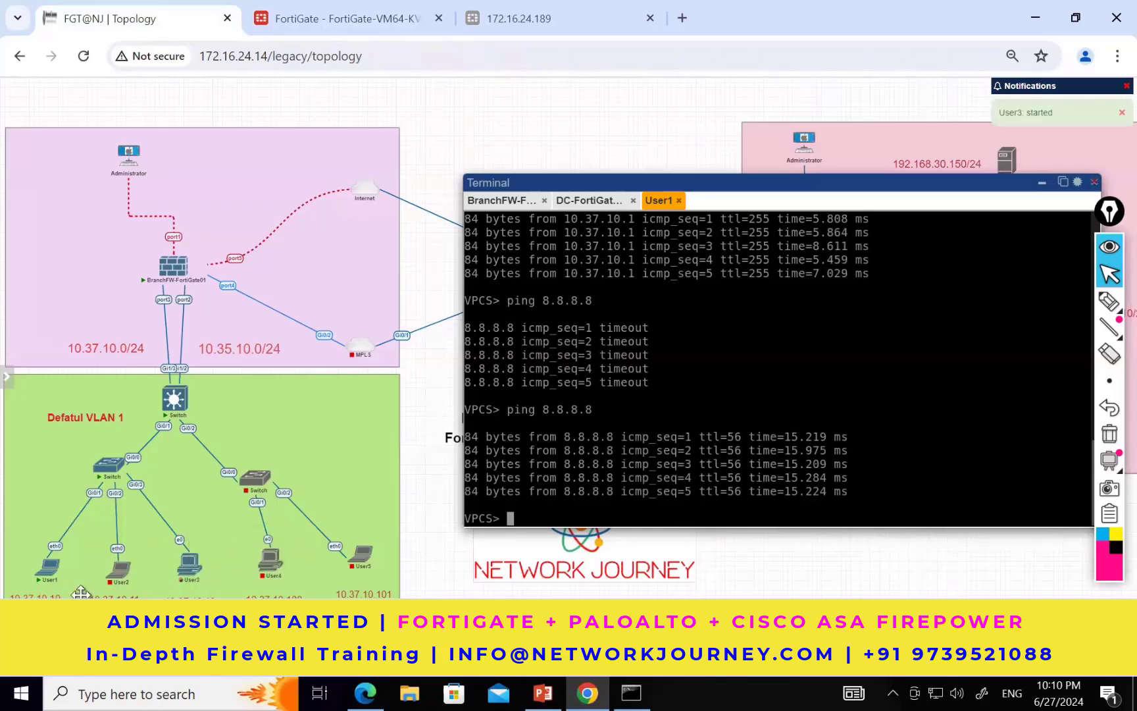
{"action": "mouse_move", "coordinate": [48, 578]}
{"action": "mouse_move", "coordinate": [186, 574]}
{"action": "left_click", "coordinate": [188, 574]}
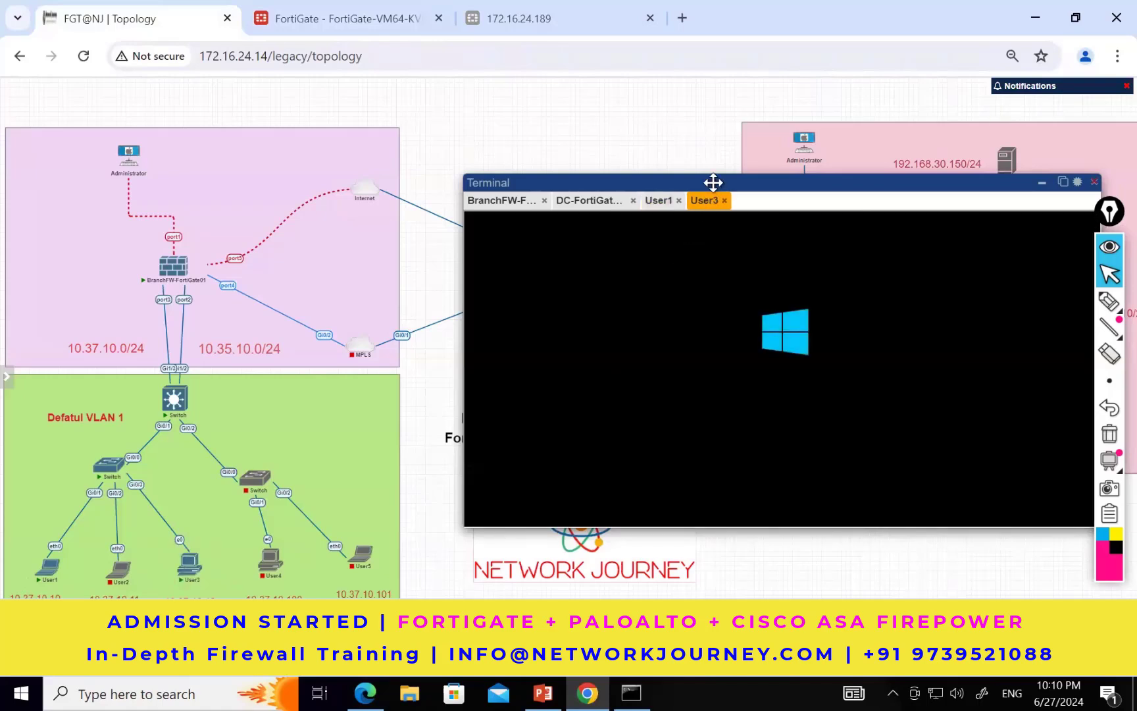
{"action": "left_click", "coordinate": [1061, 183]}
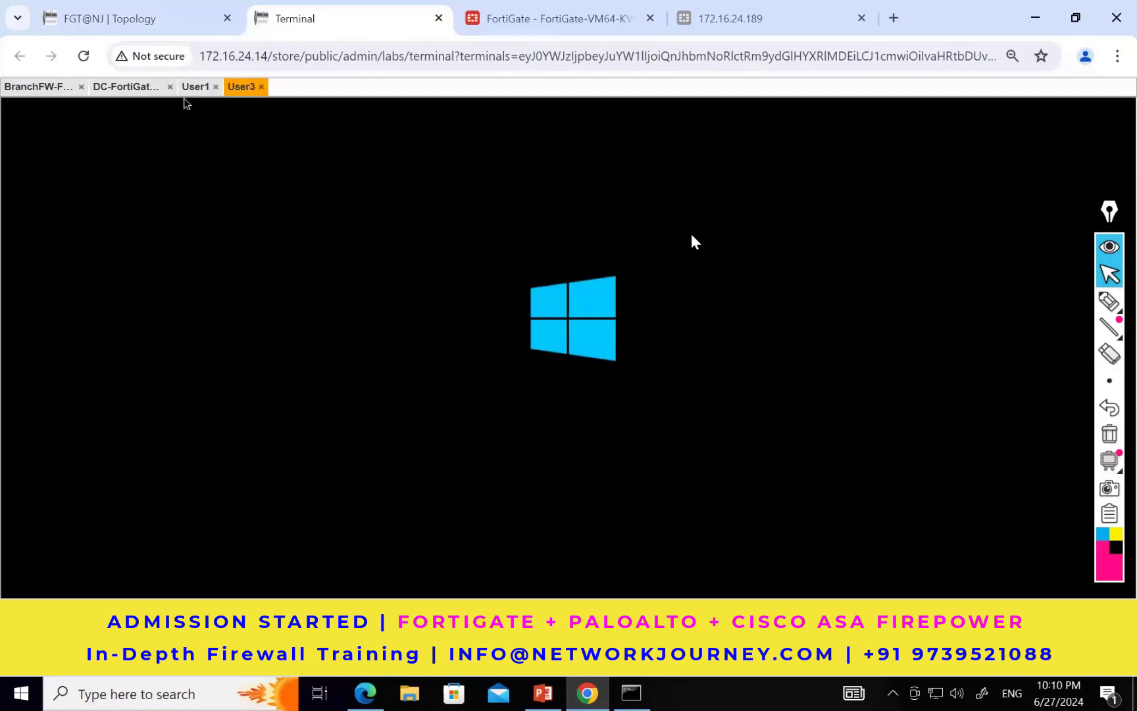
Step: Look over the topology and open the Test Internet policy on the FortiGate for editing
{"action": "left_click", "coordinate": [516, 21]}
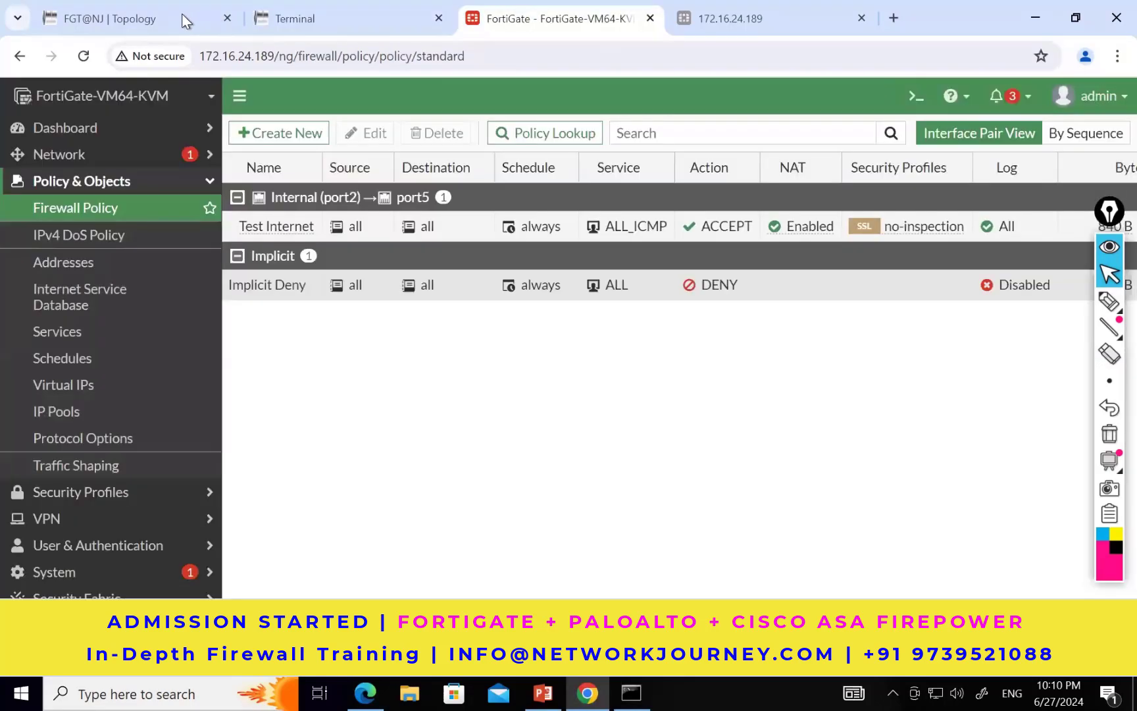
{"action": "left_click", "coordinate": [181, 15]}
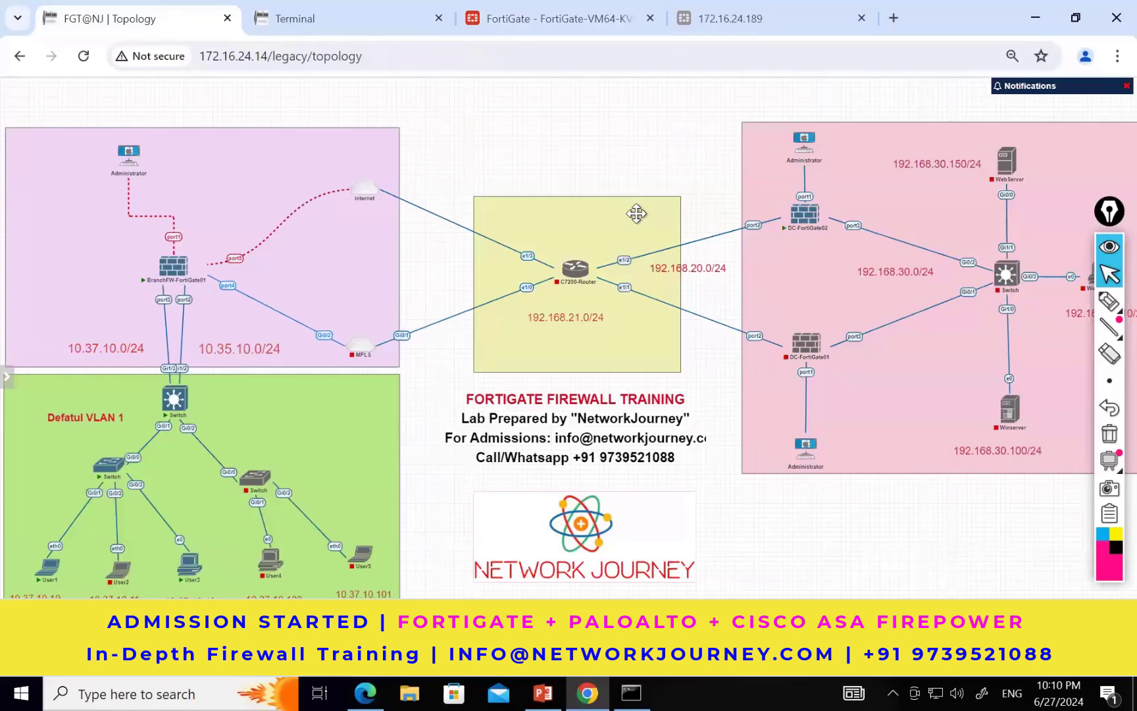
{"action": "left_click", "coordinate": [559, 15]}
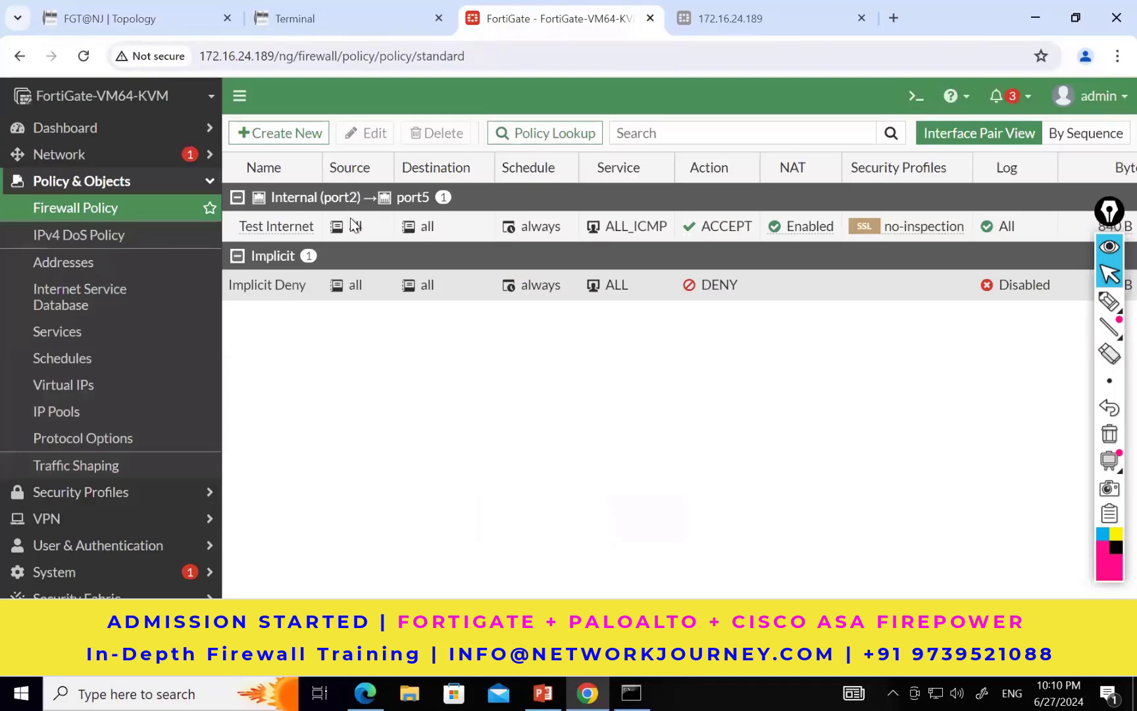
{"action": "left_click", "coordinate": [271, 229]}
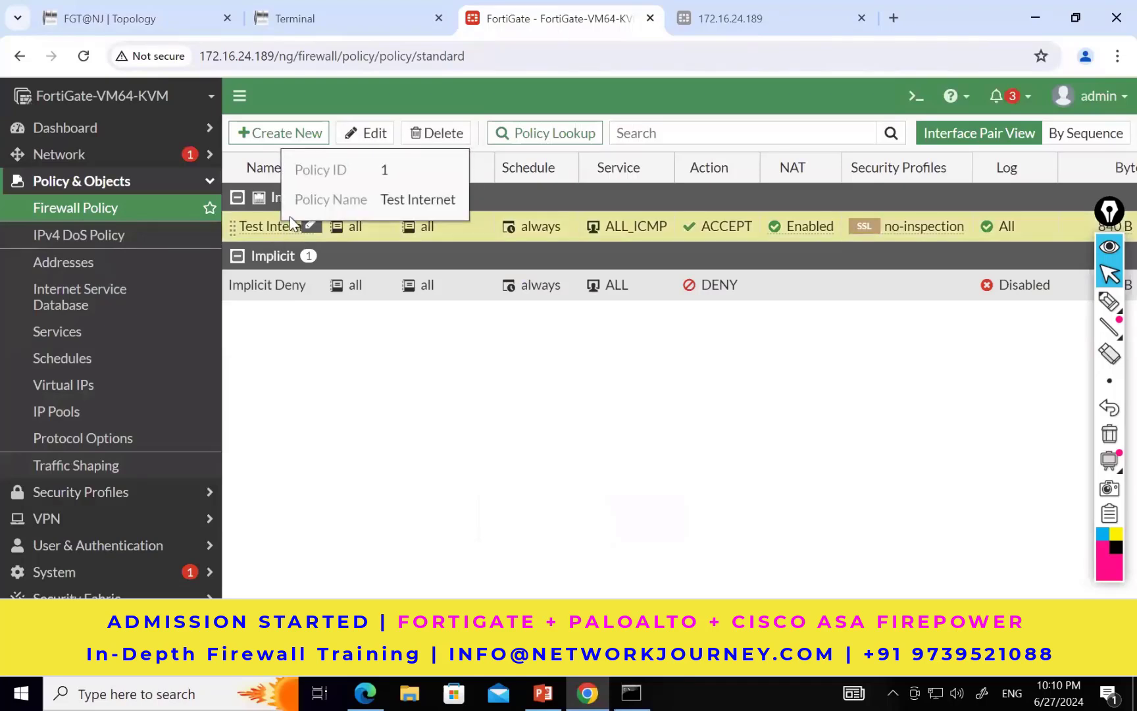
{"action": "left_click", "coordinate": [367, 134]}
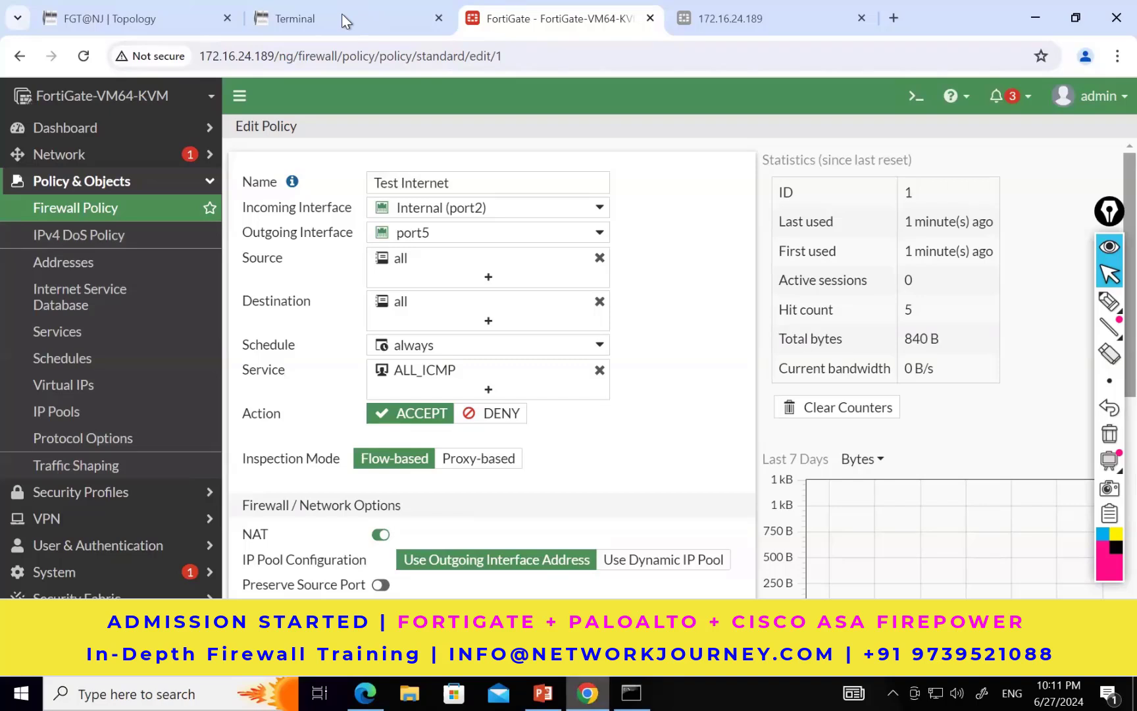
Step: Switch to Edge to close its PNETLab window, and return to User3's desktop in Chrome
{"action": "left_click", "coordinate": [303, 21]}
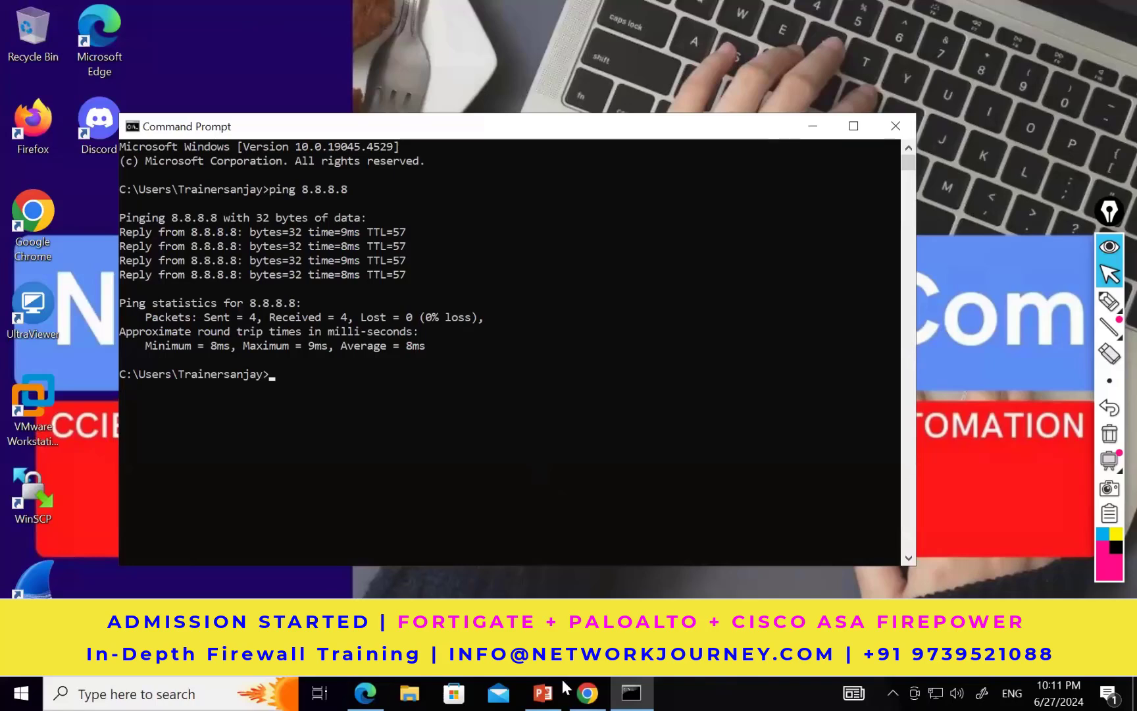
{"action": "mouse_move", "coordinate": [591, 688]}
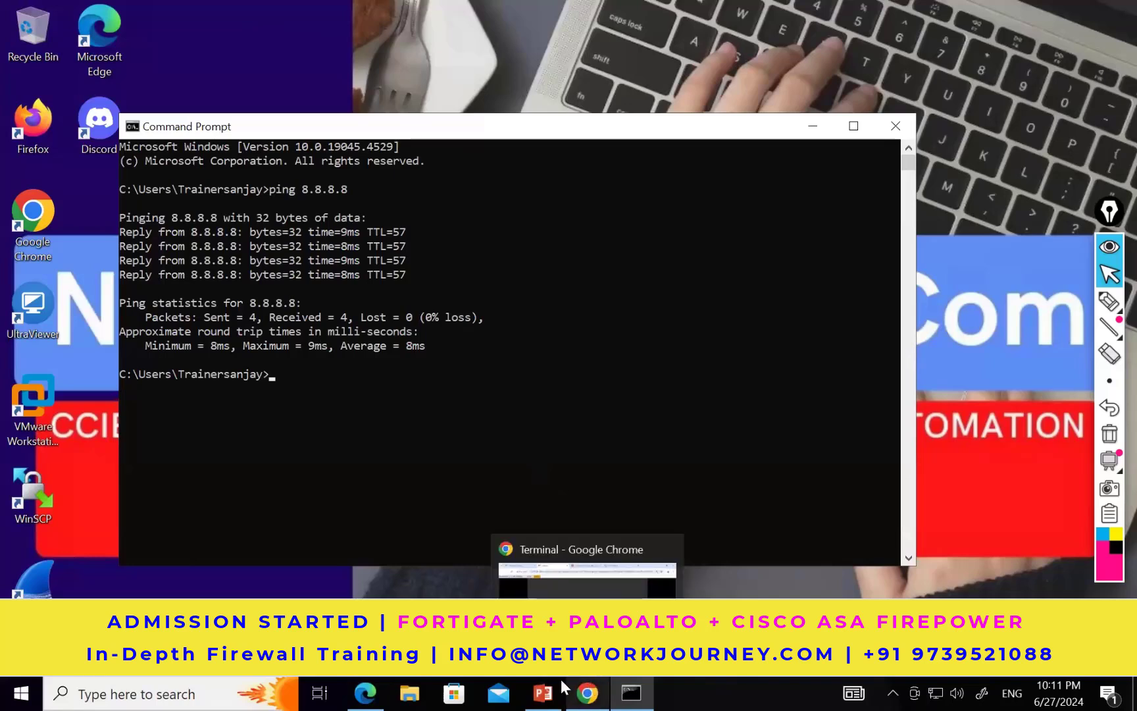
{"action": "mouse_move", "coordinate": [365, 689]}
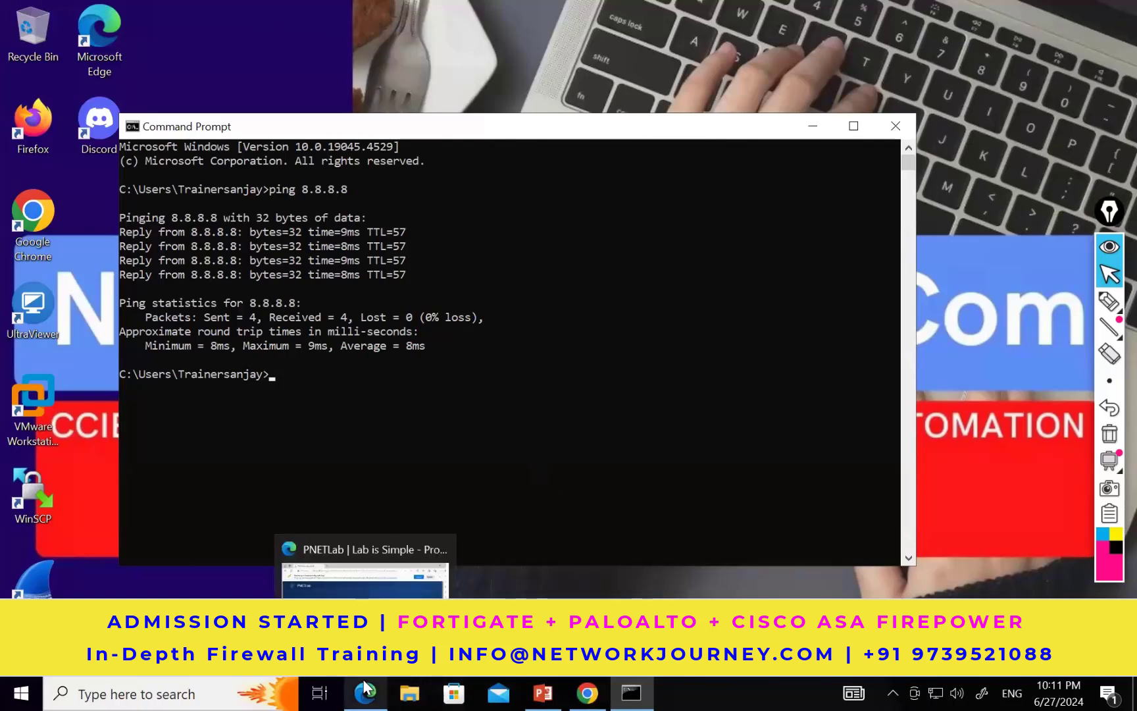
{"action": "left_click", "coordinate": [431, 539]}
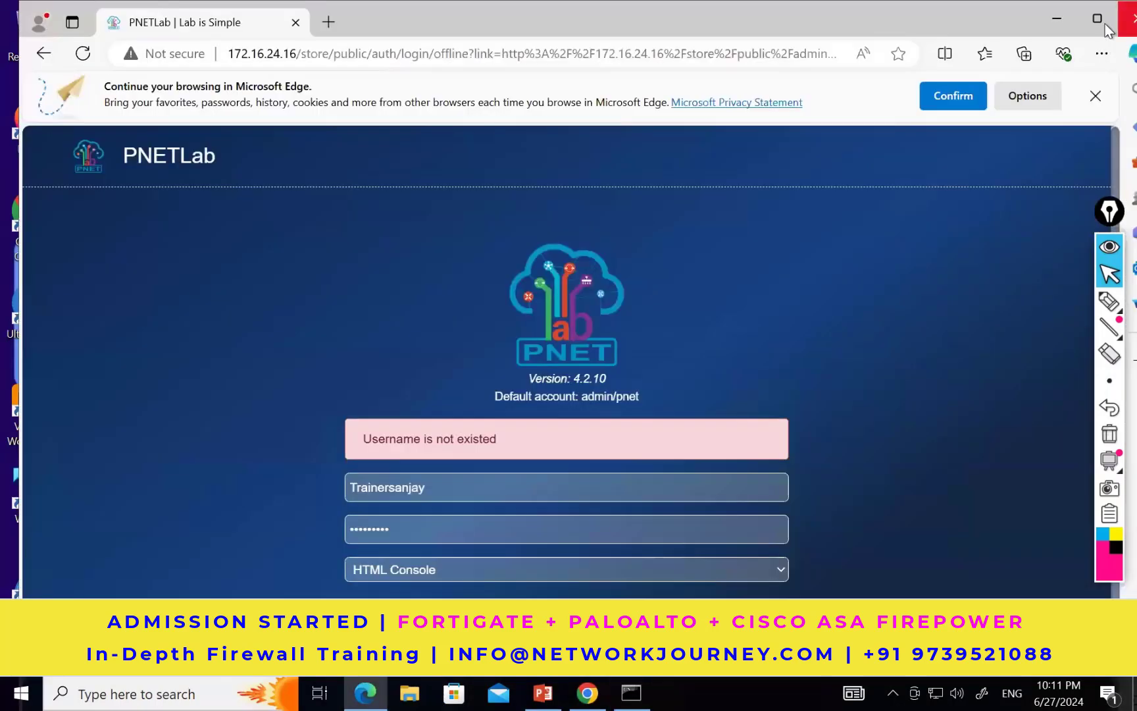
{"action": "left_click", "coordinate": [1106, 24]}
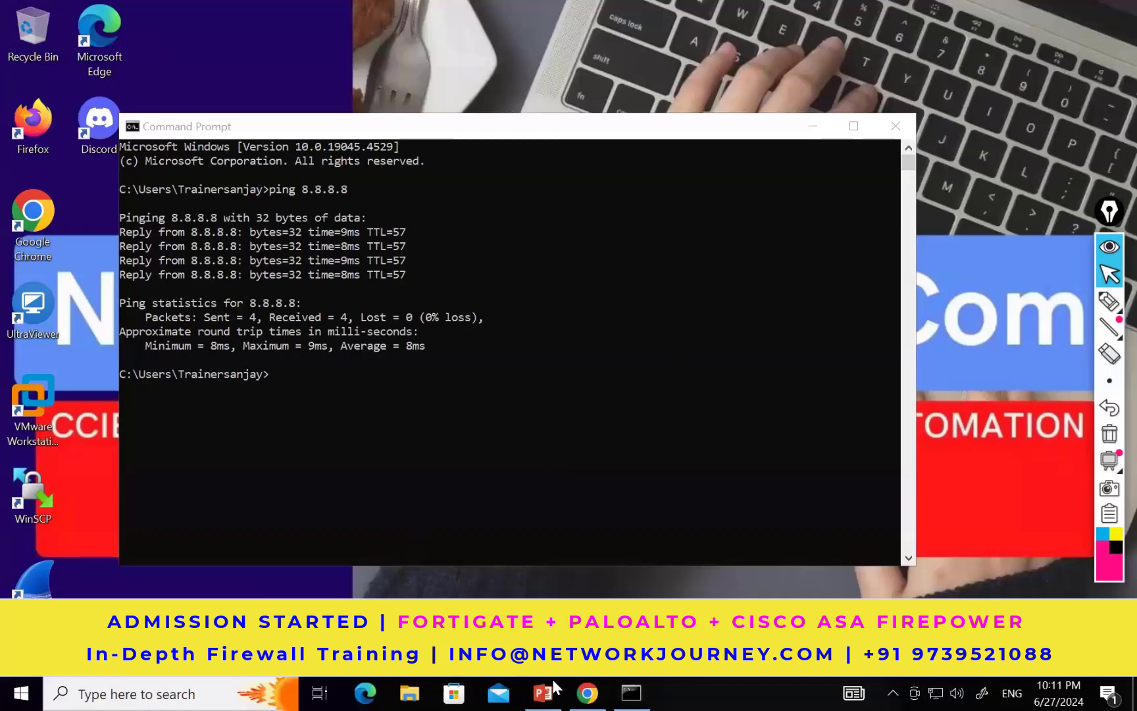
{"action": "left_click", "coordinate": [586, 689]}
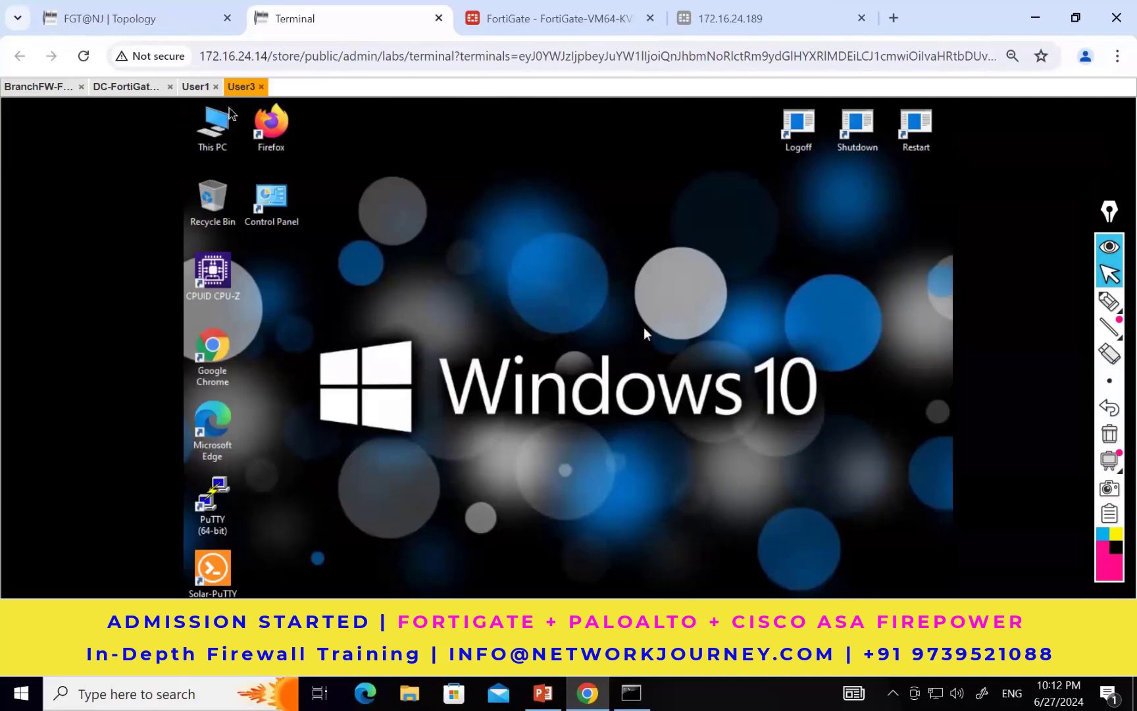
Step: Review the NAT and IP pool settings of the Test Internet policy
{"action": "left_click", "coordinate": [514, 33]}
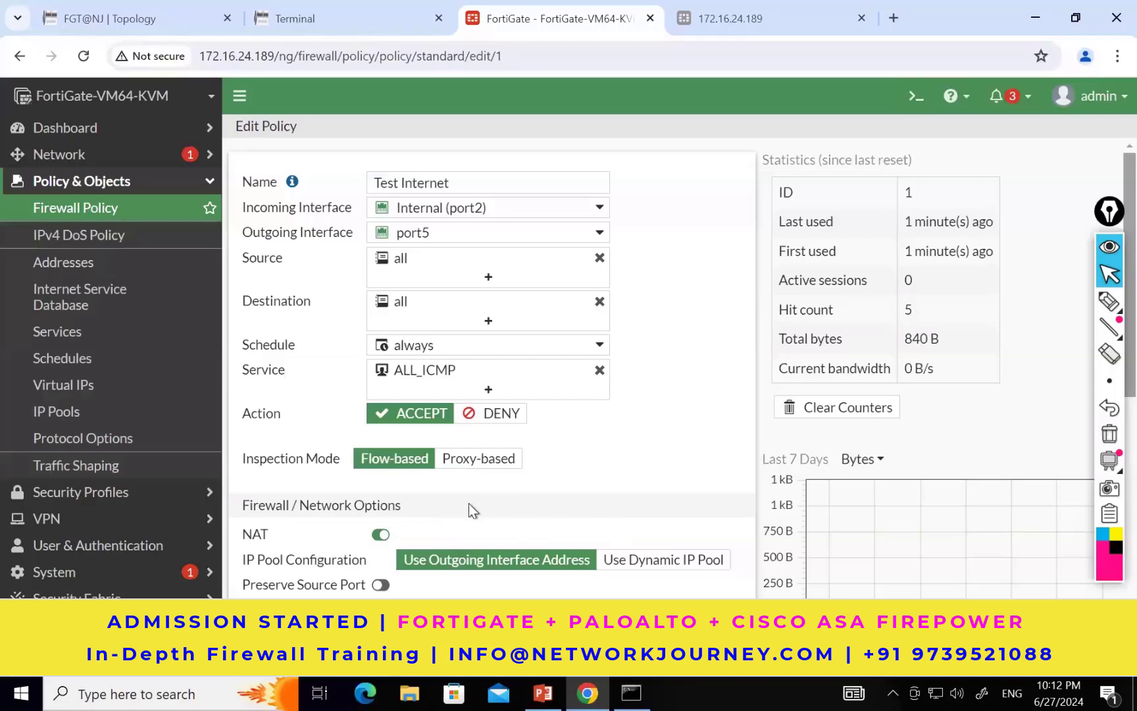
{"action": "left_click", "coordinate": [379, 533]}
{"action": "scroll", "coordinate": [613, 466], "scroll_direction": "down", "scroll_amount": 2}
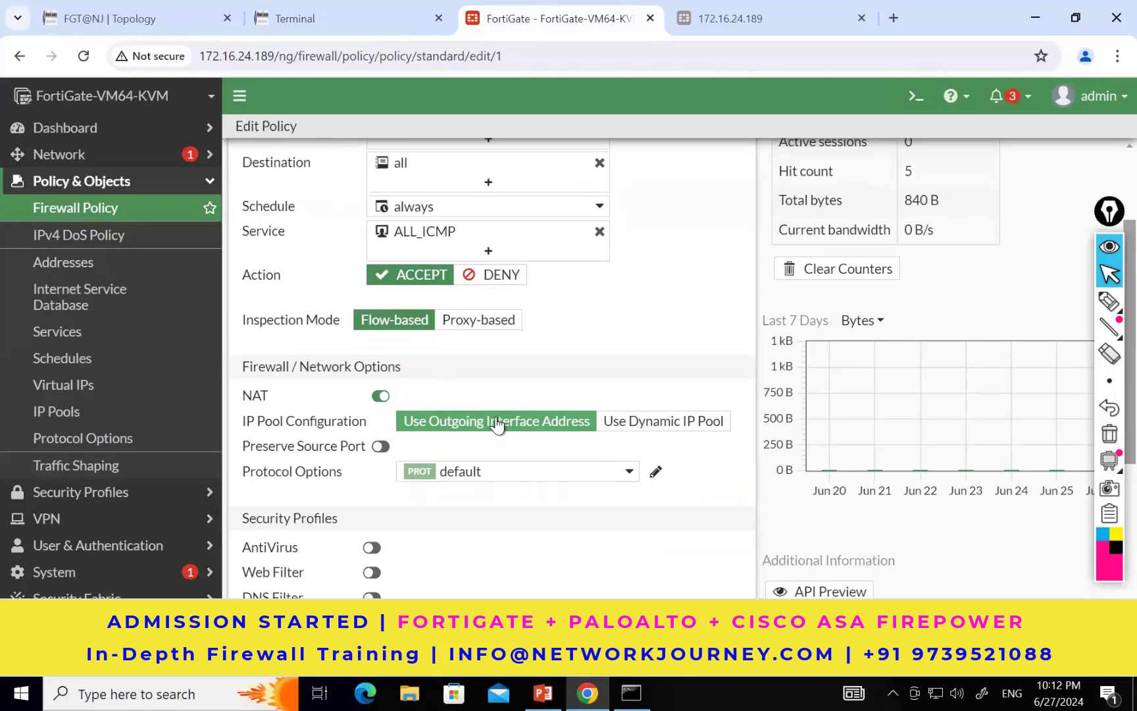
Step: Check the lab topology and return to User3's desktop
{"action": "left_click", "coordinate": [336, 17]}
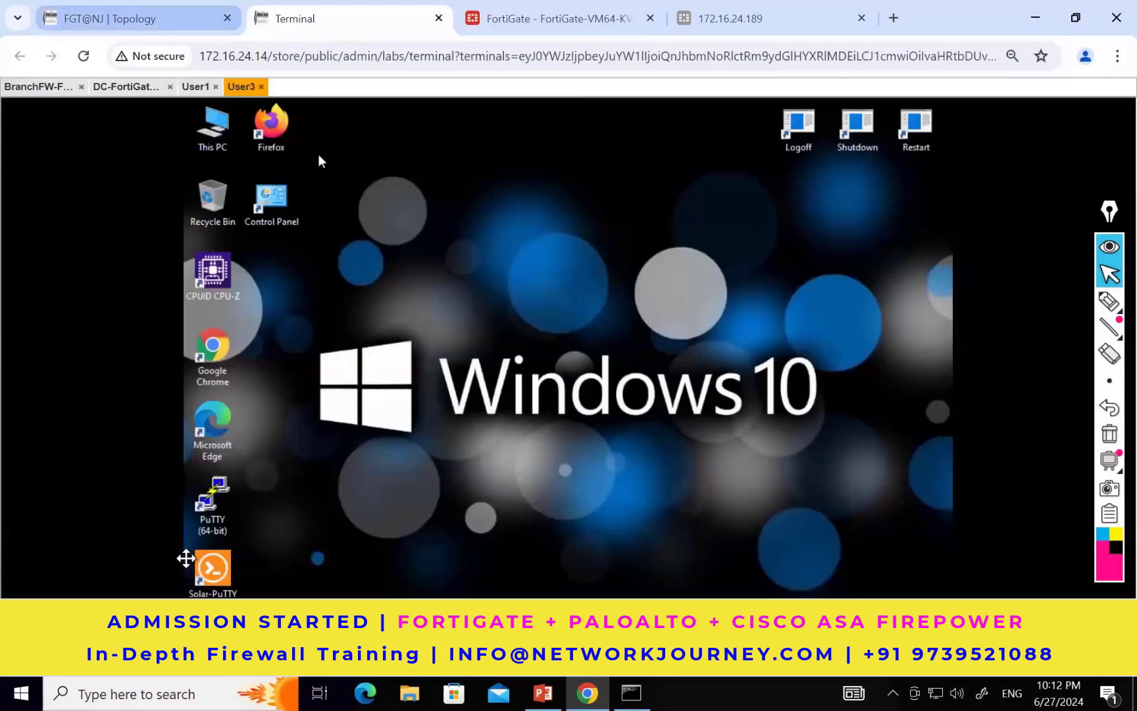
{"action": "left_click", "coordinate": [158, 18]}
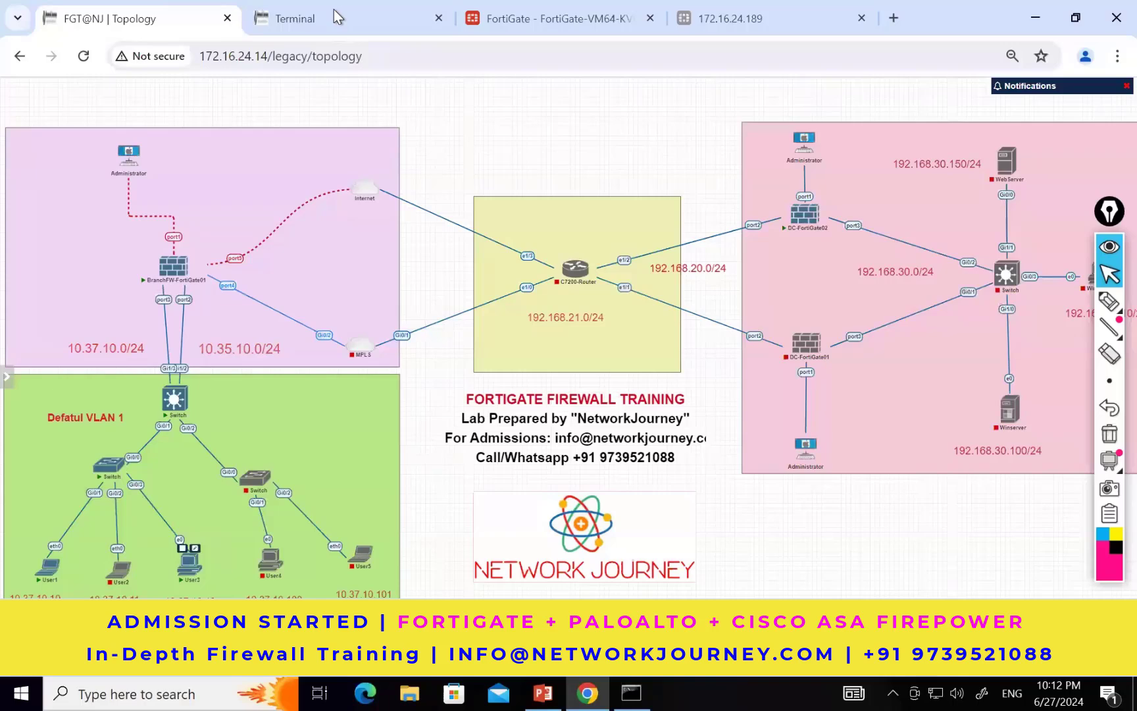
{"action": "left_click", "coordinate": [317, 19]}
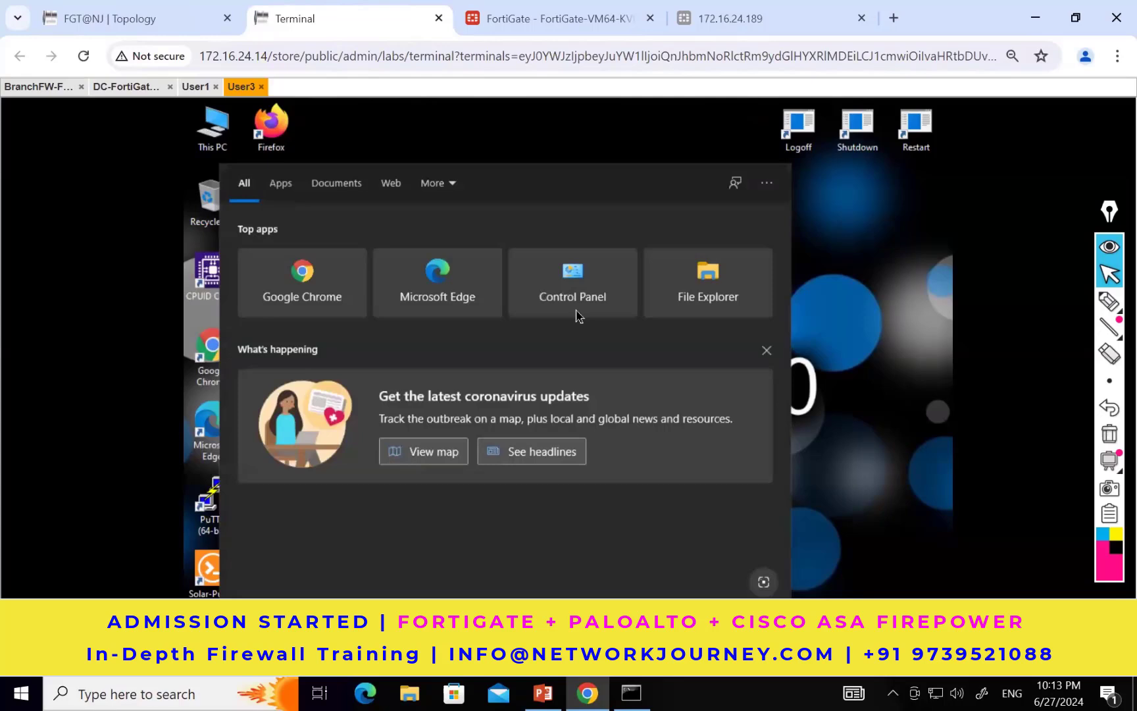
{"action": "left_click", "coordinate": [834, 371]}
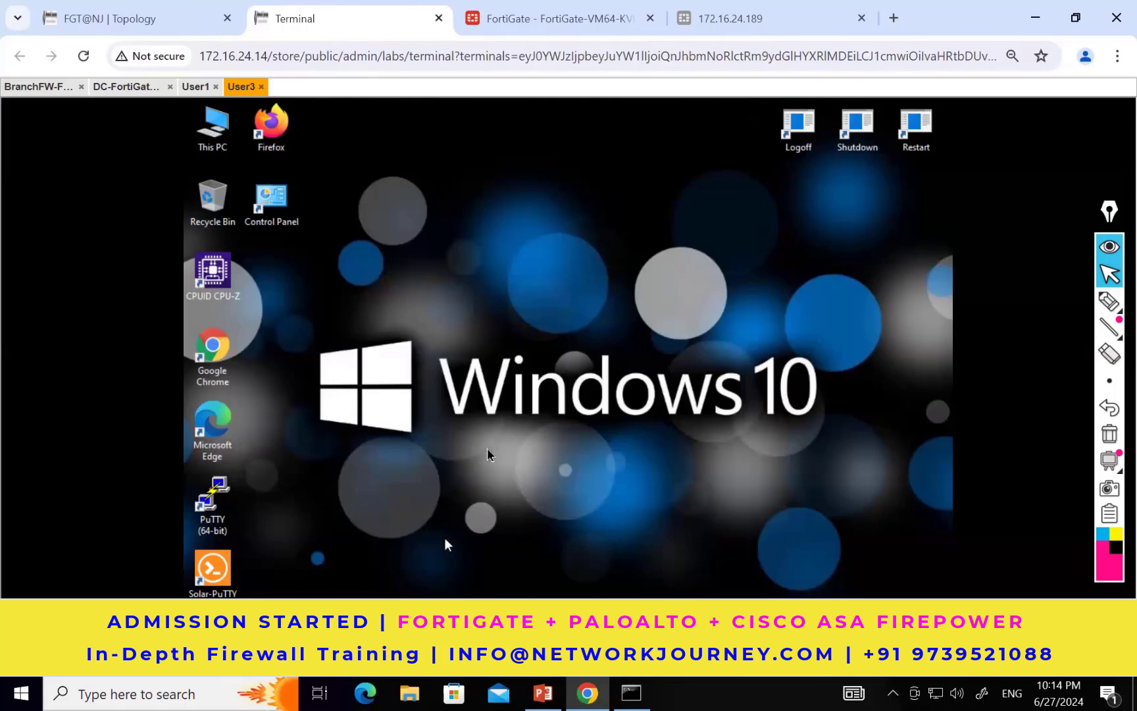
{"action": "left_click", "coordinate": [366, 688]}
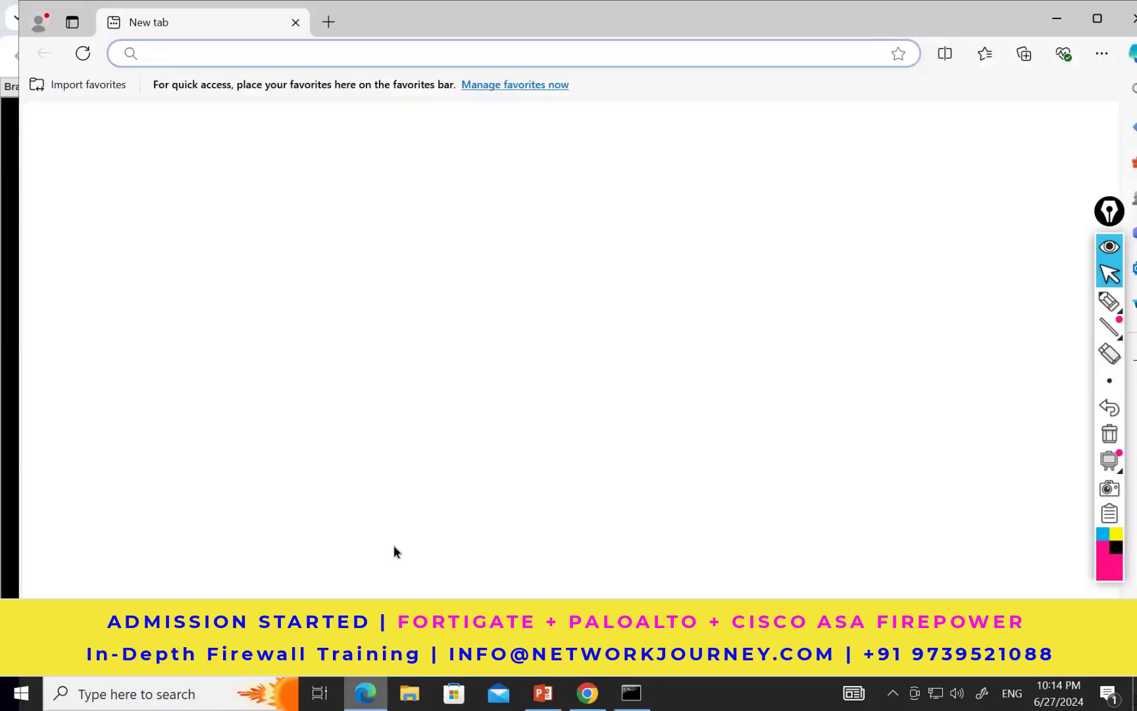
Step: Search User3's Windows for "run" and open the Run dialog
{"action": "left_click", "coordinate": [9, 635]}
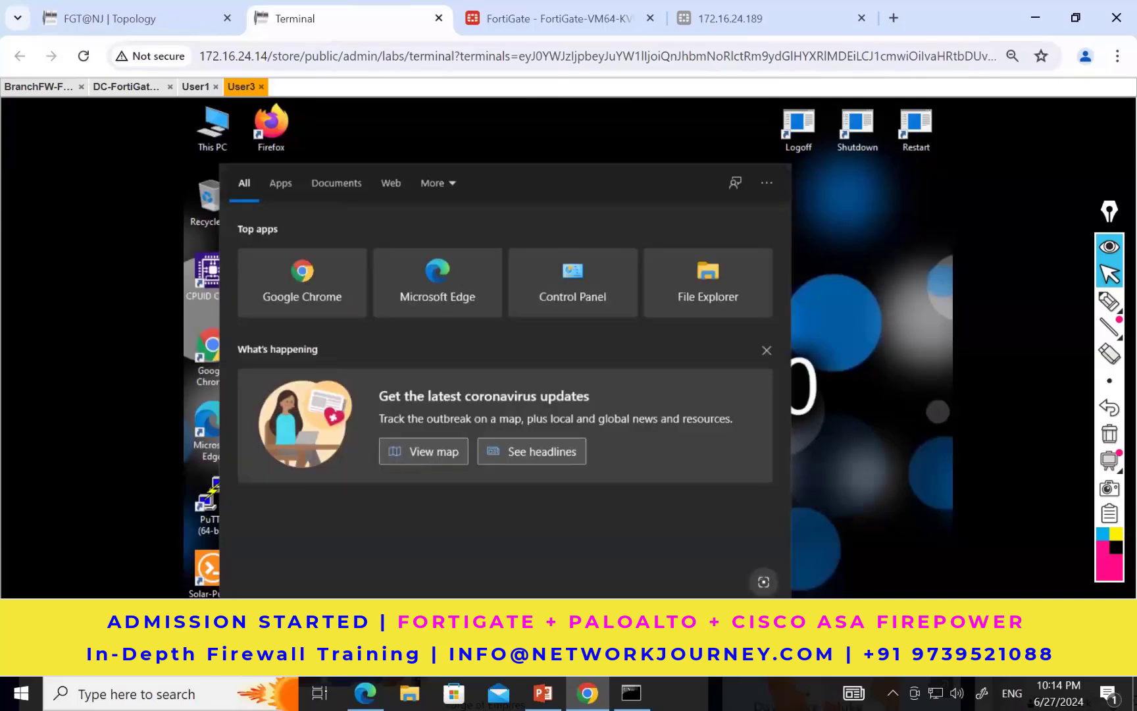
{"action": "type", "text": "run"}
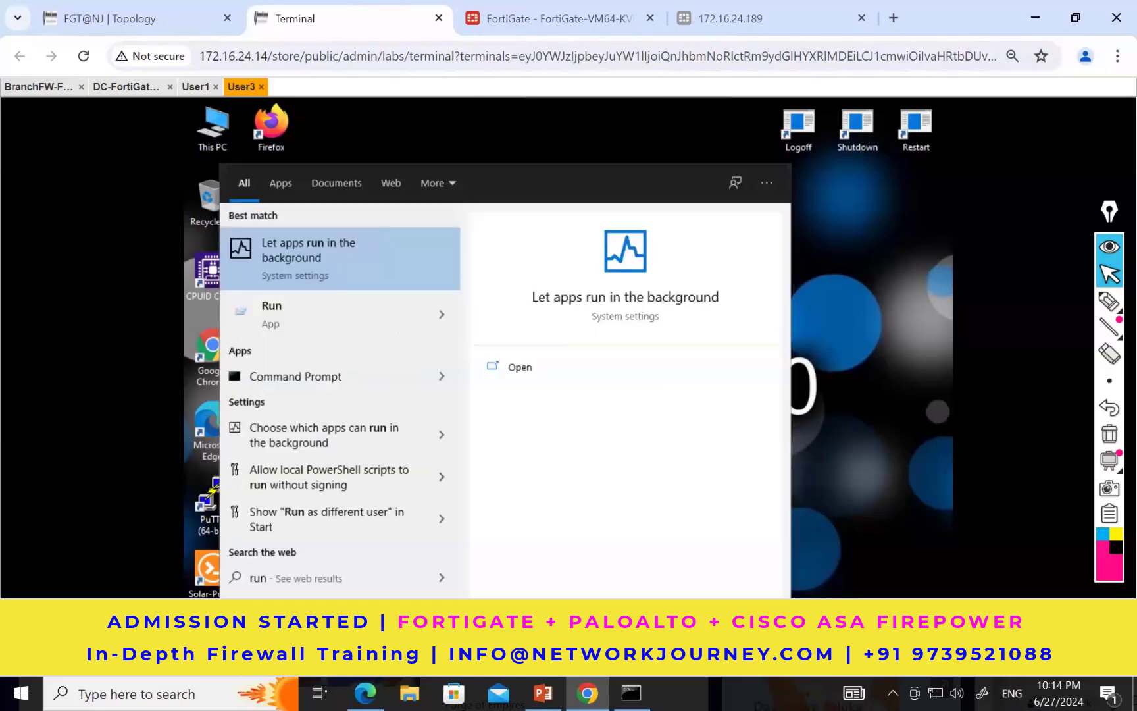
{"action": "key", "text": "Return"}
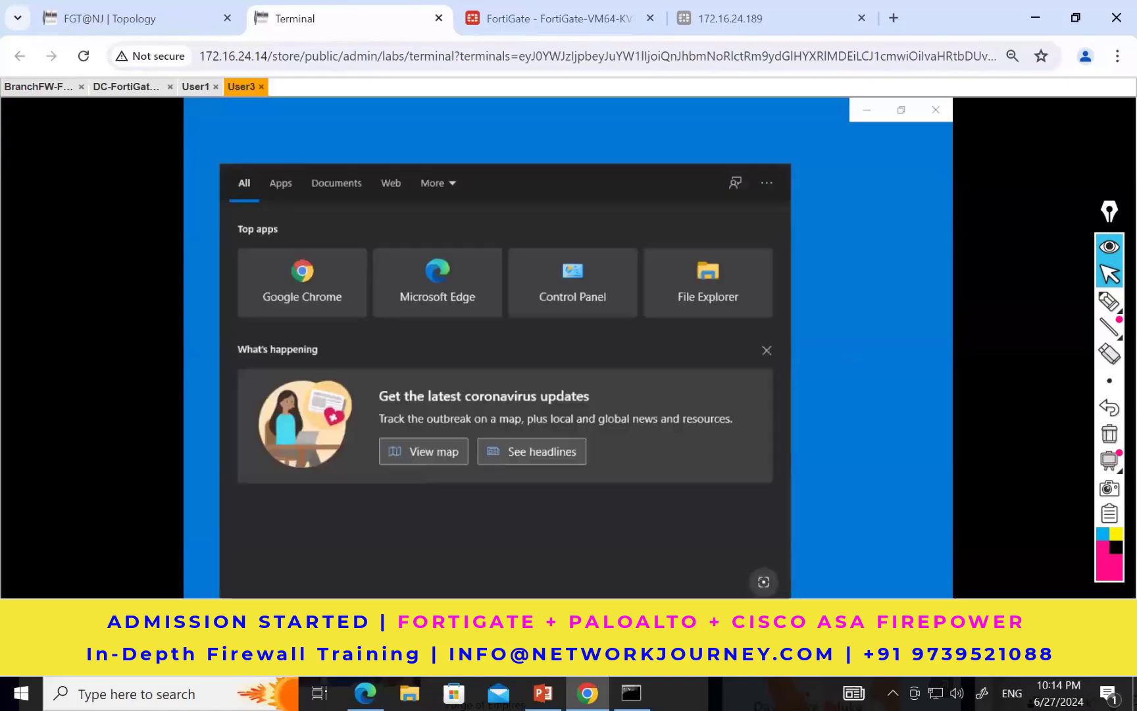
{"action": "type", "text": "run"}
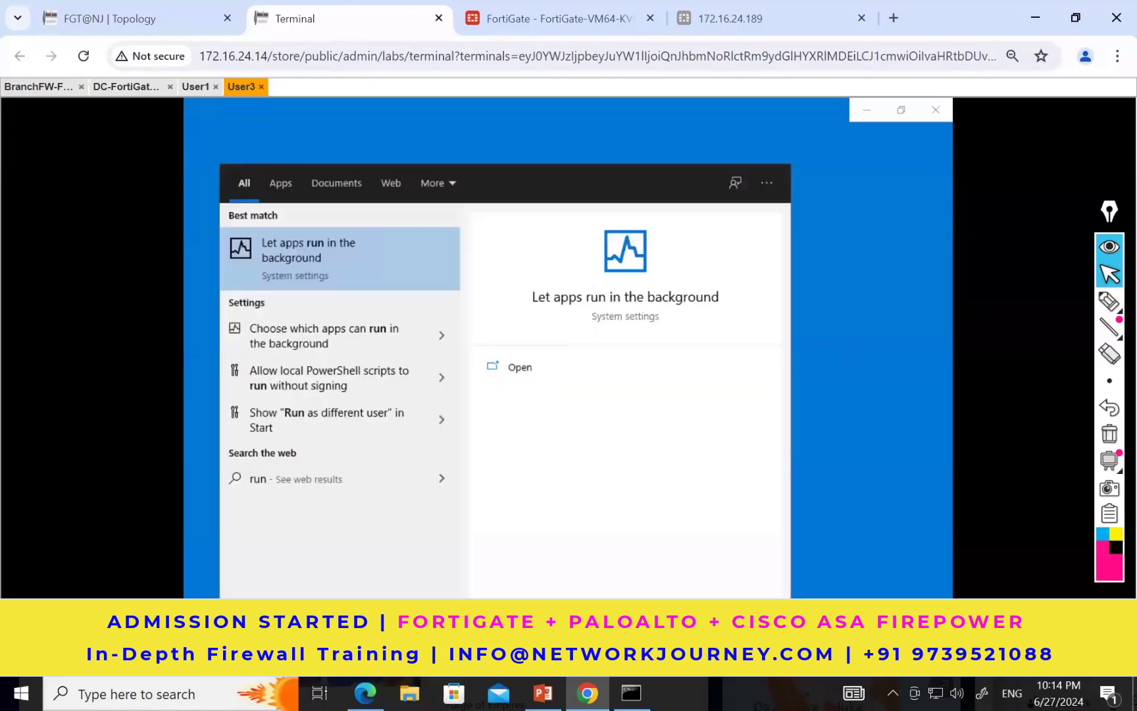
{"action": "key", "text": "Down"}
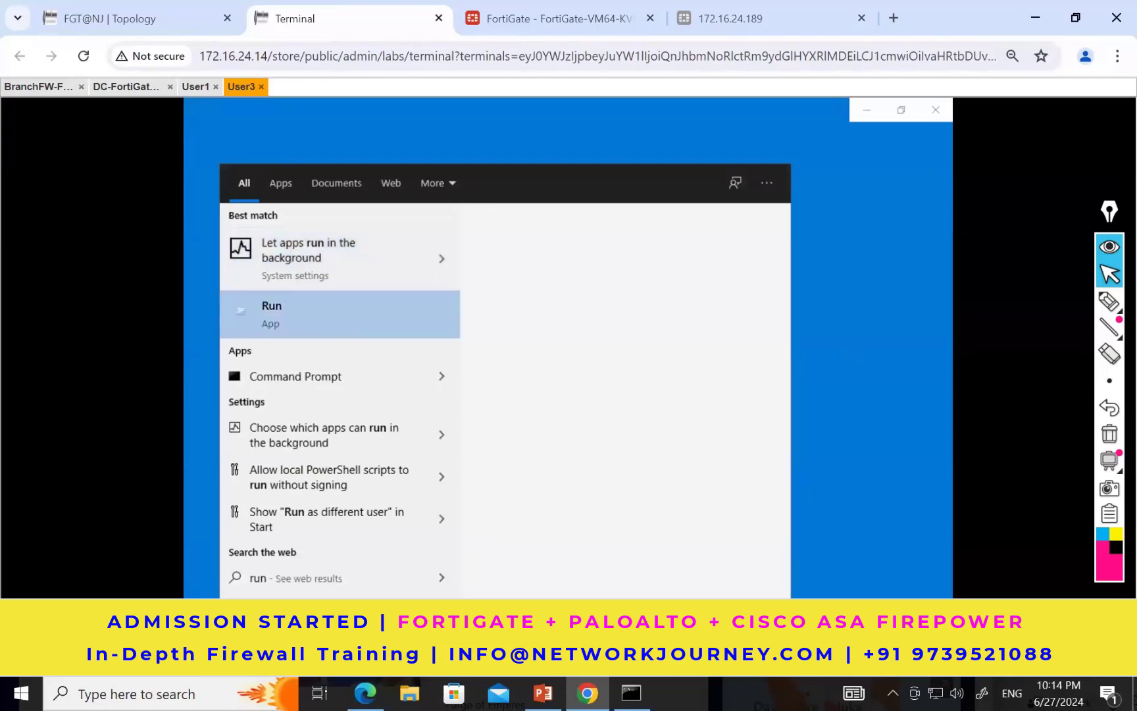
{"action": "key", "text": "Return"}
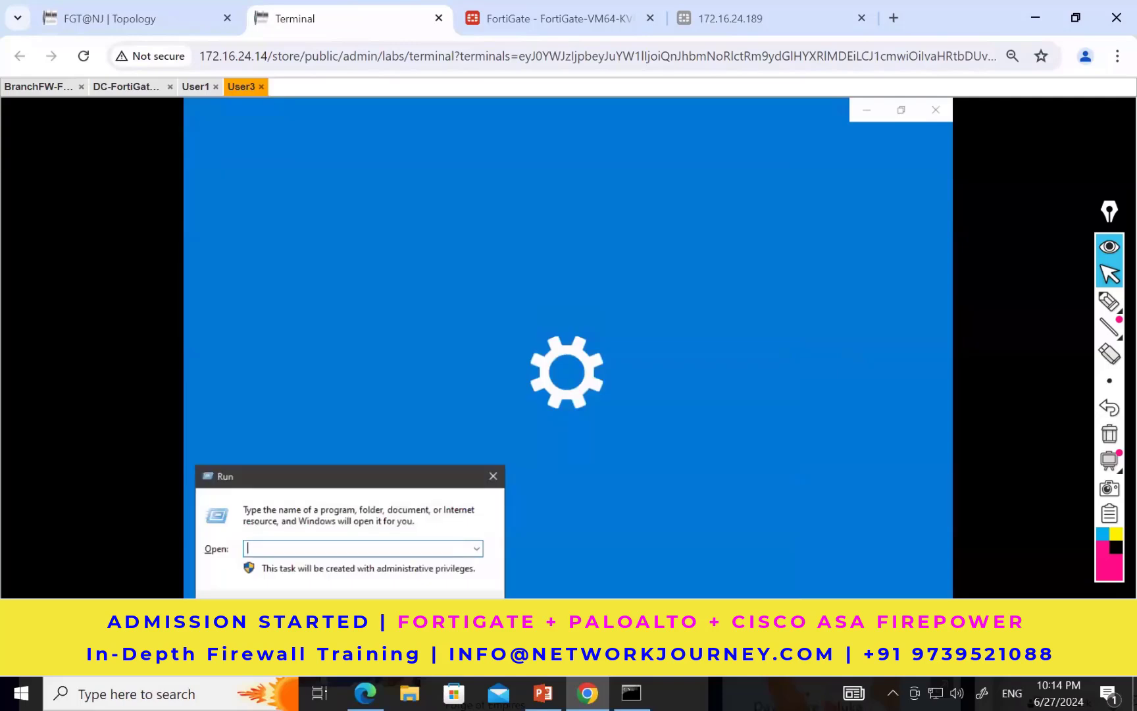
Step: Open the Network Connections window on User3 by running ncpa.cpl
{"action": "type", "text": "ncpa.cpl"}
{"action": "key", "text": "Return"}
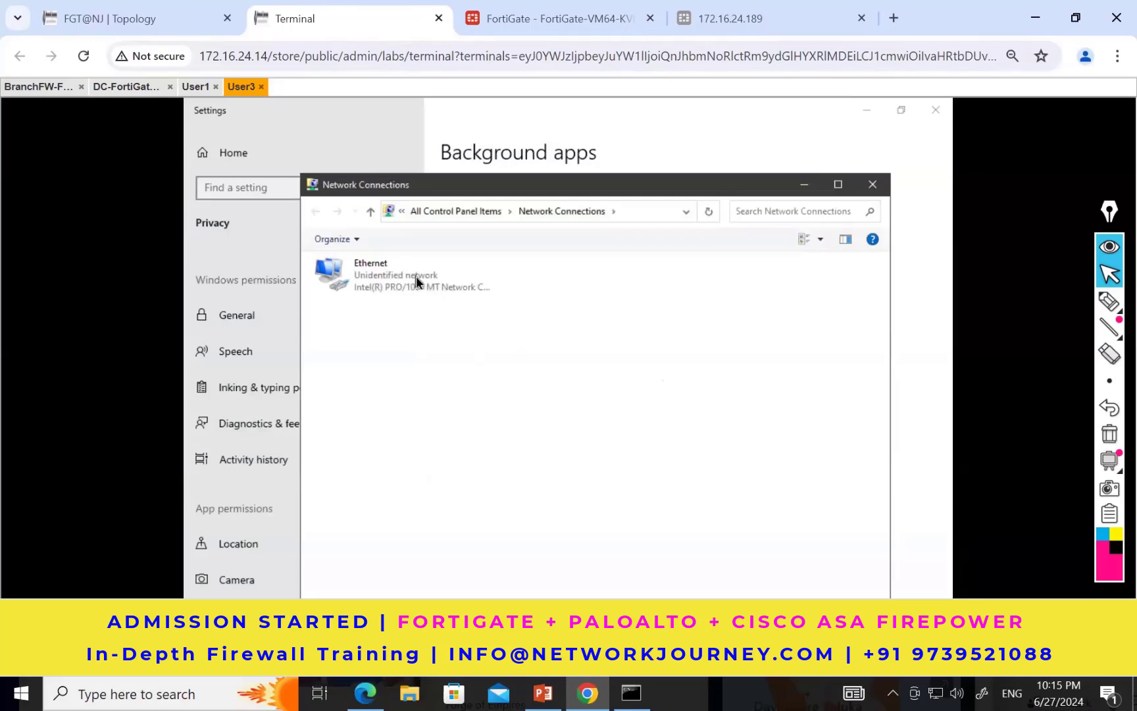
Step: Open the Internet Protocol Version 4 (TCP/IPv4) properties of the Ethernet adapter
{"action": "right_click", "coordinate": [415, 275]}
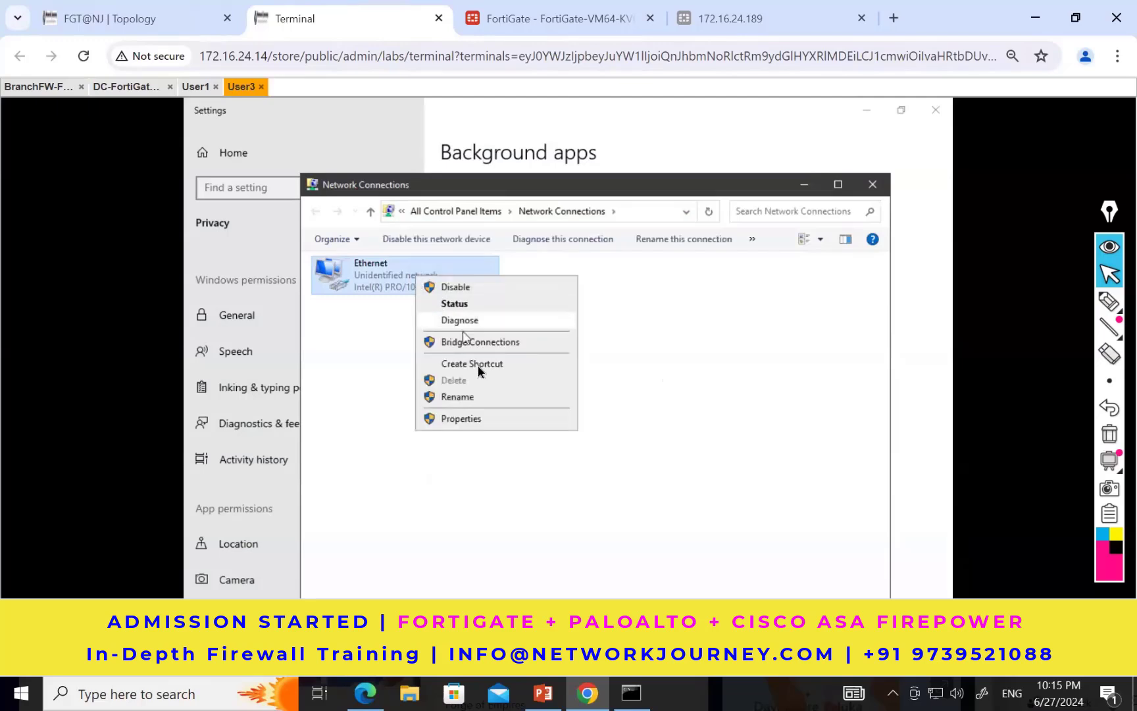
{"action": "left_click", "coordinate": [467, 421]}
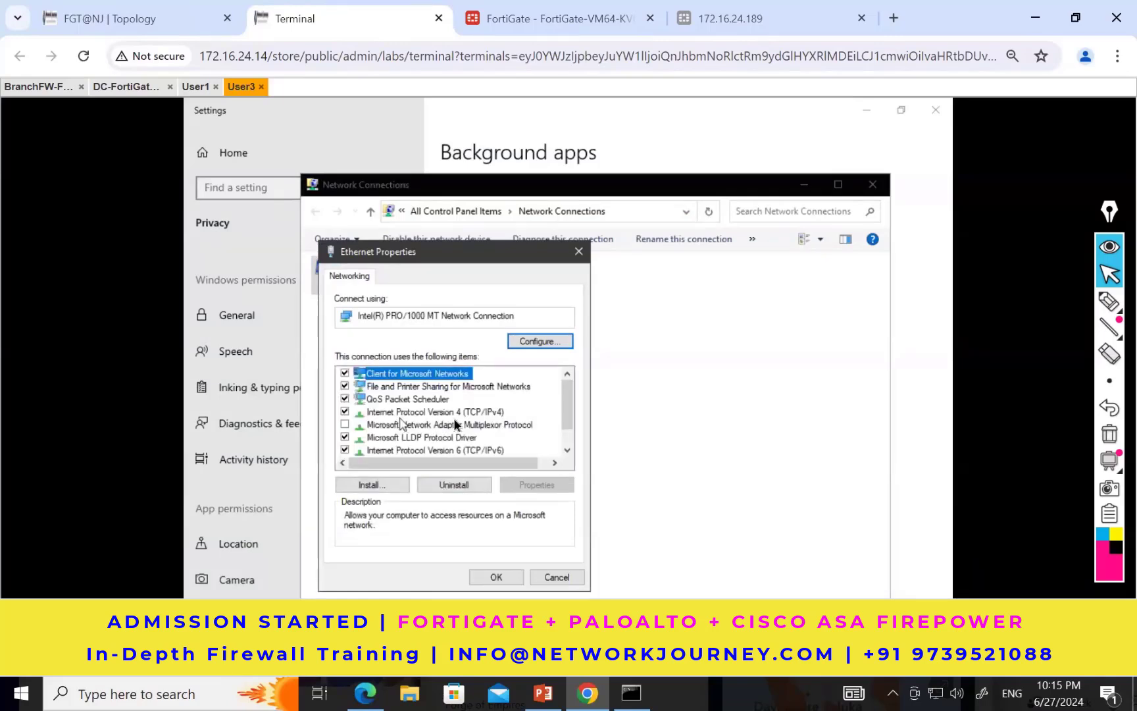
{"action": "left_click", "coordinate": [469, 412]}
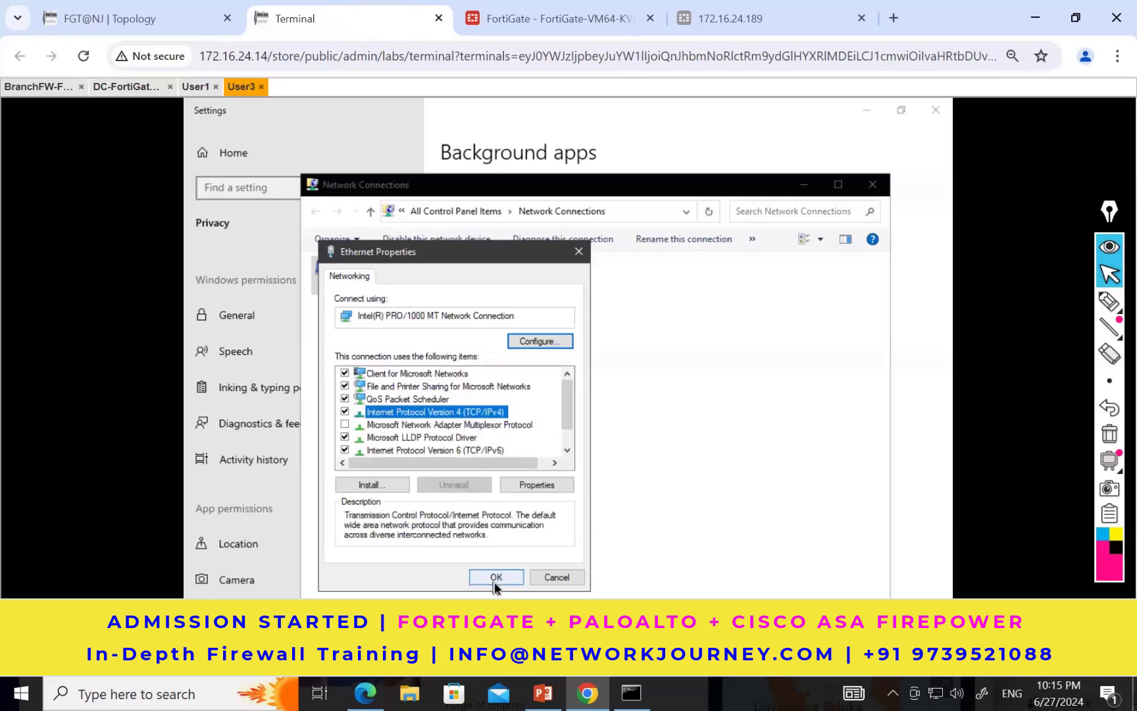
{"action": "left_click", "coordinate": [547, 490]}
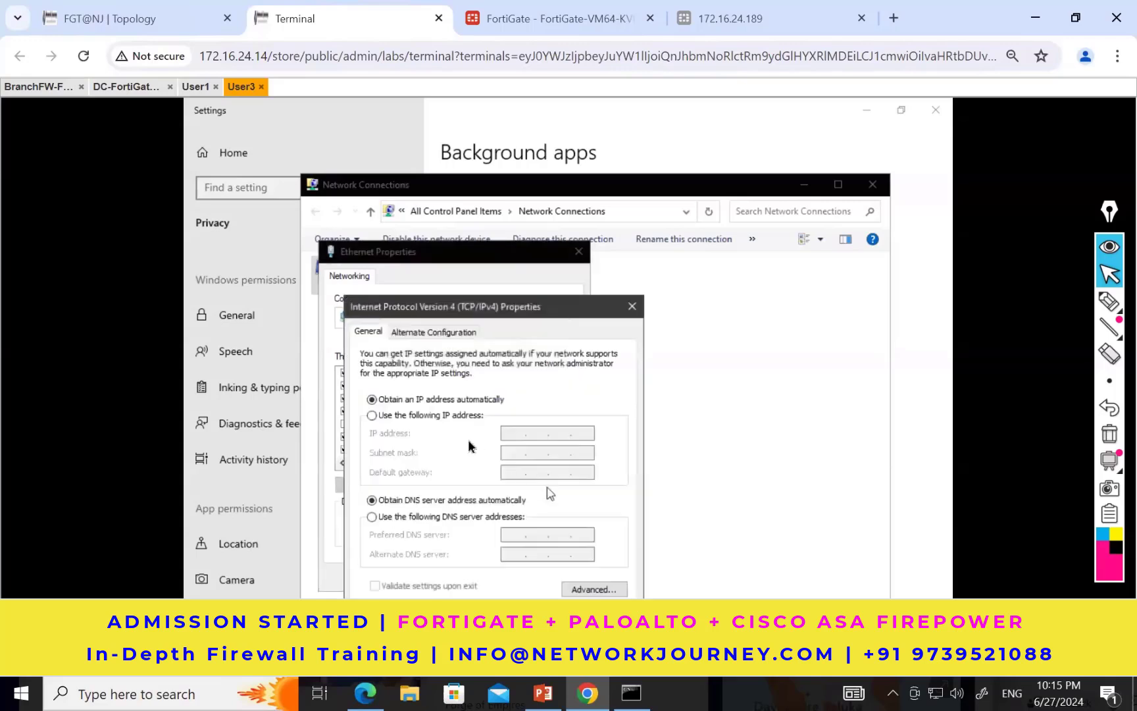
Step: Switch the adapter to manual addressing, check the topology's addressing, and set the IP address to 10.37.10.12
{"action": "left_click", "coordinate": [428, 419]}
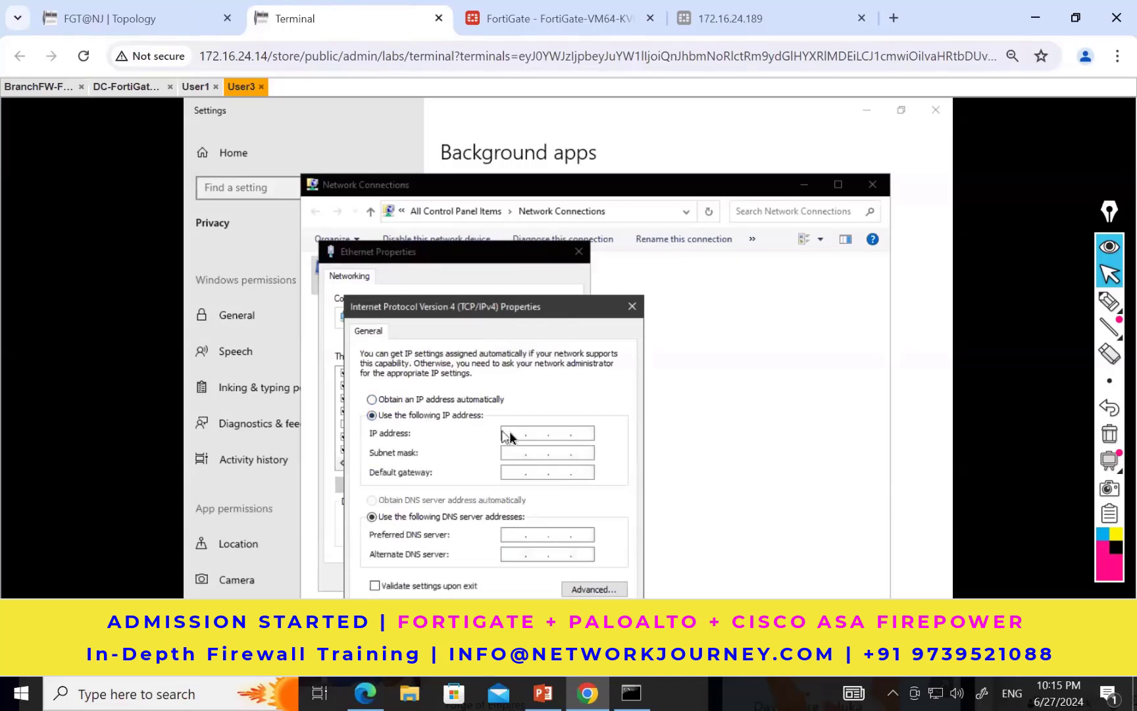
{"action": "left_click", "coordinate": [511, 434]}
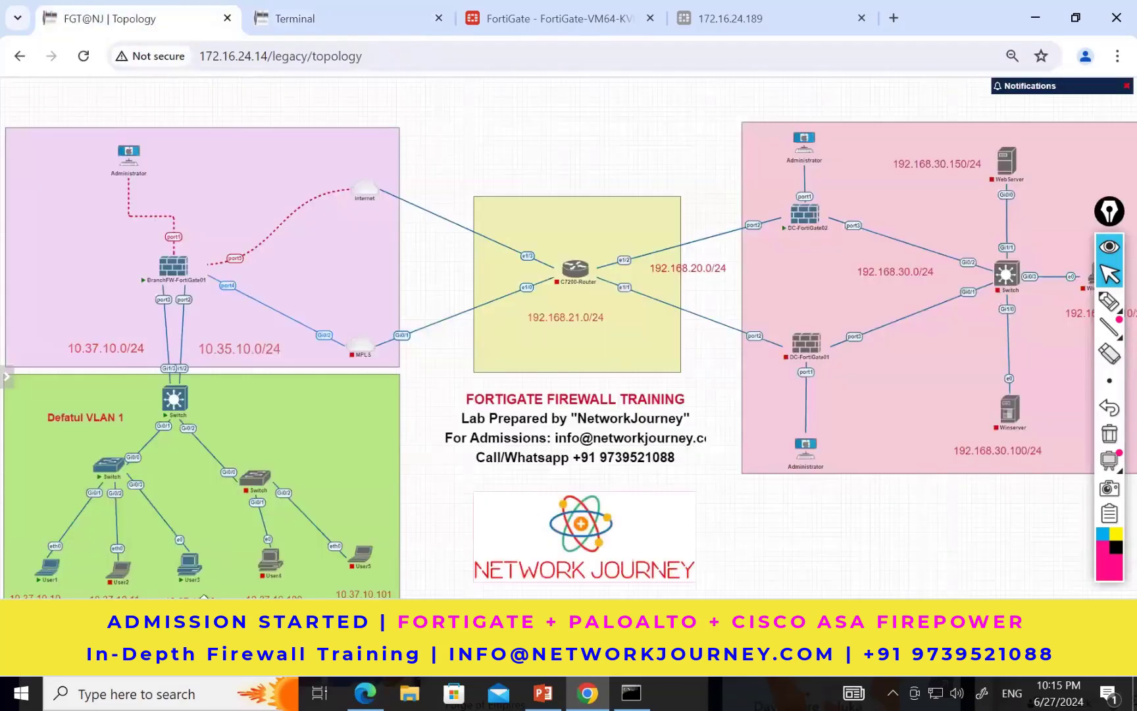
{"action": "left_click", "coordinate": [131, 18]}
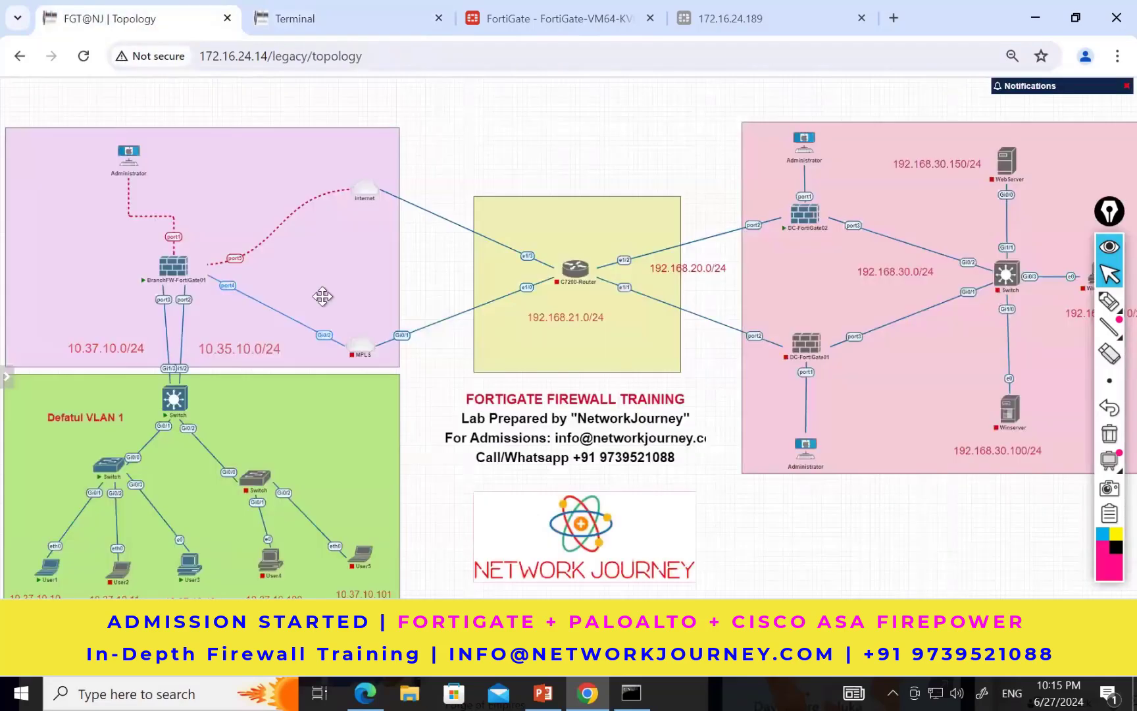
{"action": "left_click", "coordinate": [369, 28]}
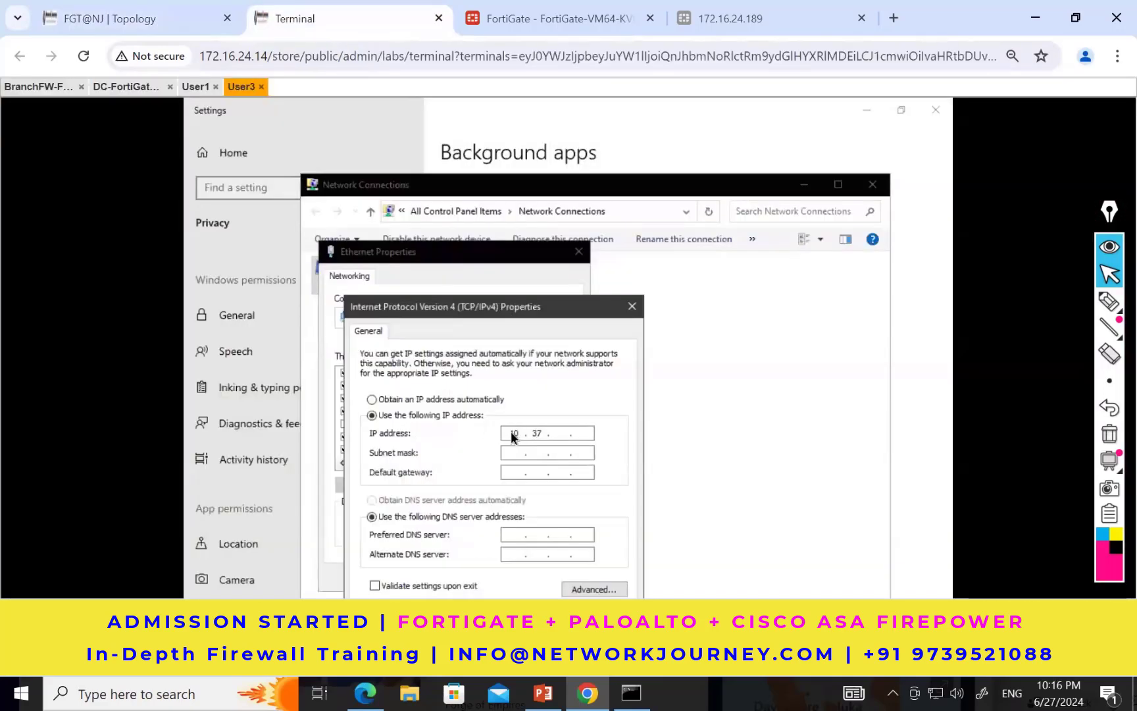
{"action": "type", "text": "10.12"}
{"action": "key", "text": "Tab"}
Step: Set the subnet mask to 255.255.255.0 and the default gateway to 10.37.10.1
{"action": "type", "text": "255 . 255 . 255 .0"}
{"action": "left_click", "coordinate": [515, 470]}
{"action": "type", "text": "10 . 37 . 101"}
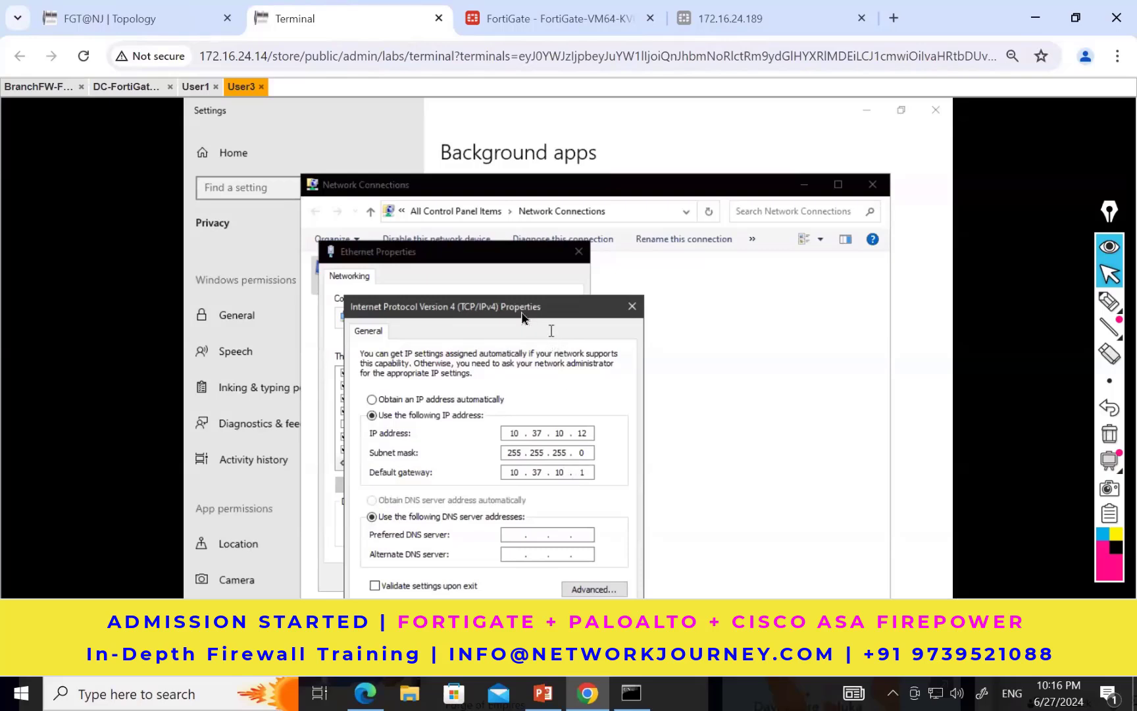
Step: Set the preferred DNS server to 8.8.8.8, apply the IPv4 settings and close the Ethernet properties
{"action": "left_click_drag", "start_coordinate": [520, 315], "coordinate": [567, 166]}
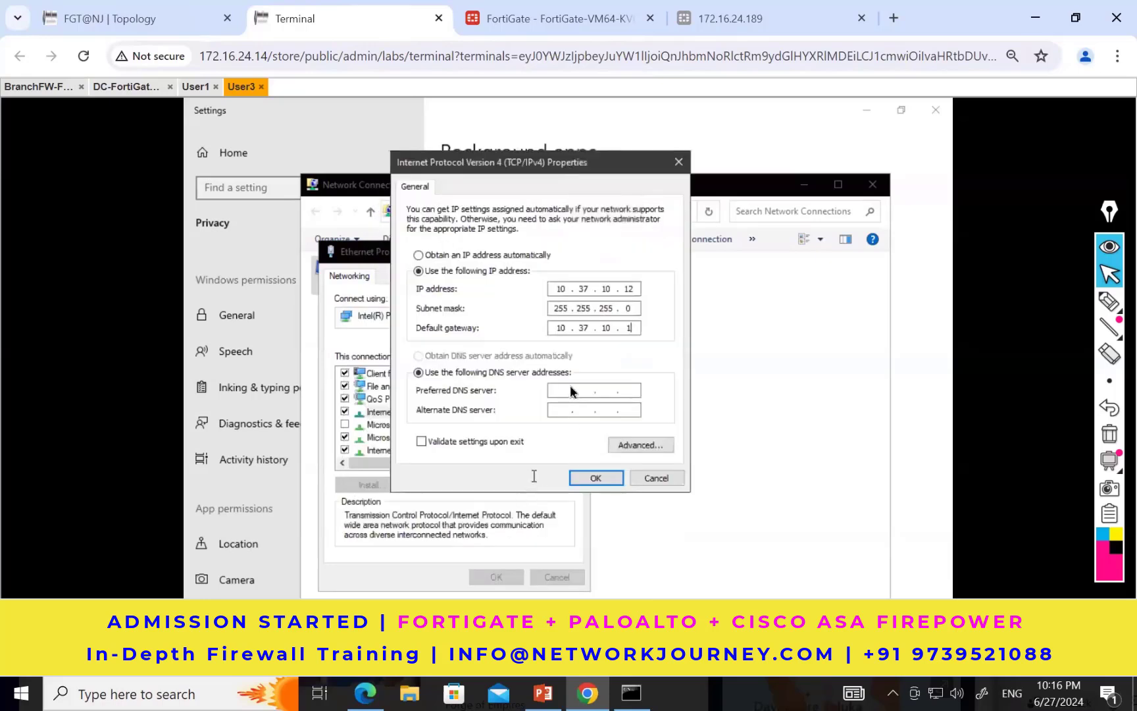
{"action": "left_click", "coordinate": [563, 391]}
{"action": "type", "text": "88.8.8"}
{"action": "left_click", "coordinate": [601, 477]}
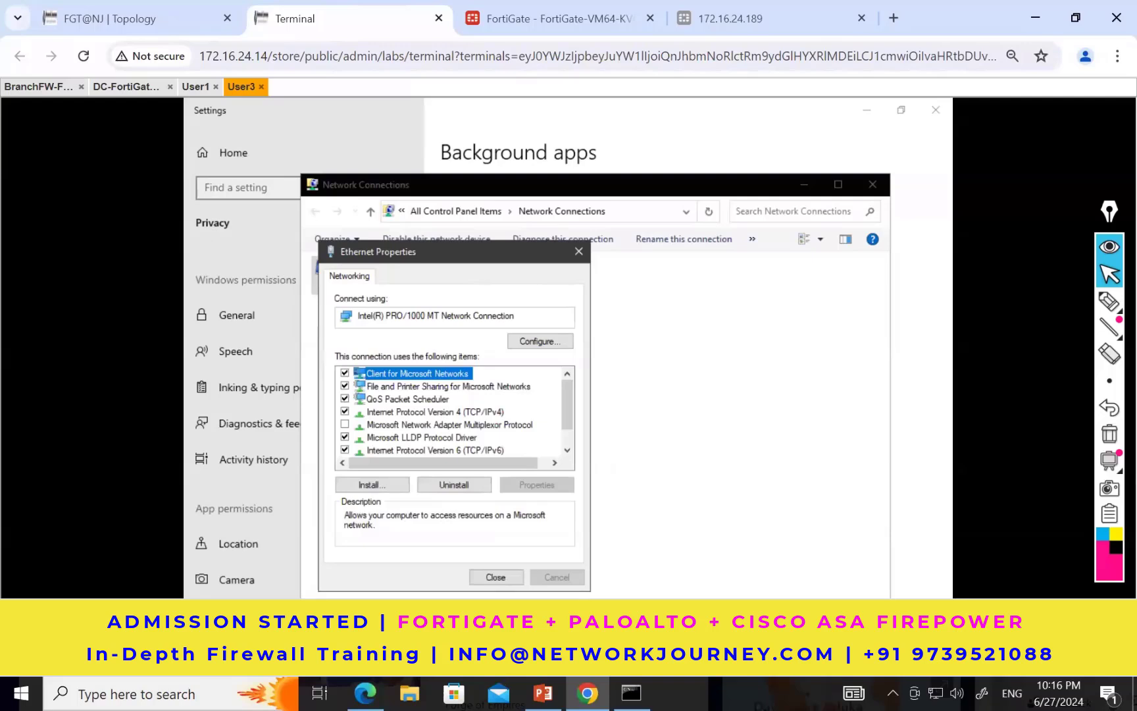
{"action": "left_click", "coordinate": [495, 577]}
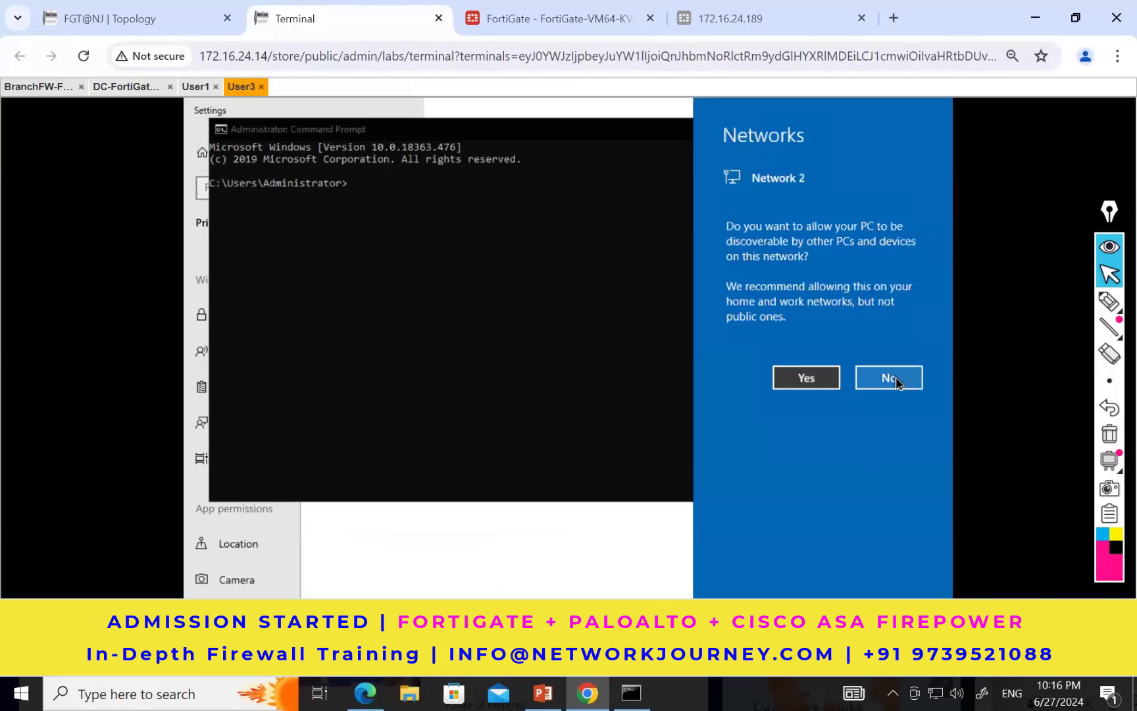
Step: Run ipconfig in User3's command prompt and examine the assigned IPv4 address
{"action": "left_click", "coordinate": [527, 355]}
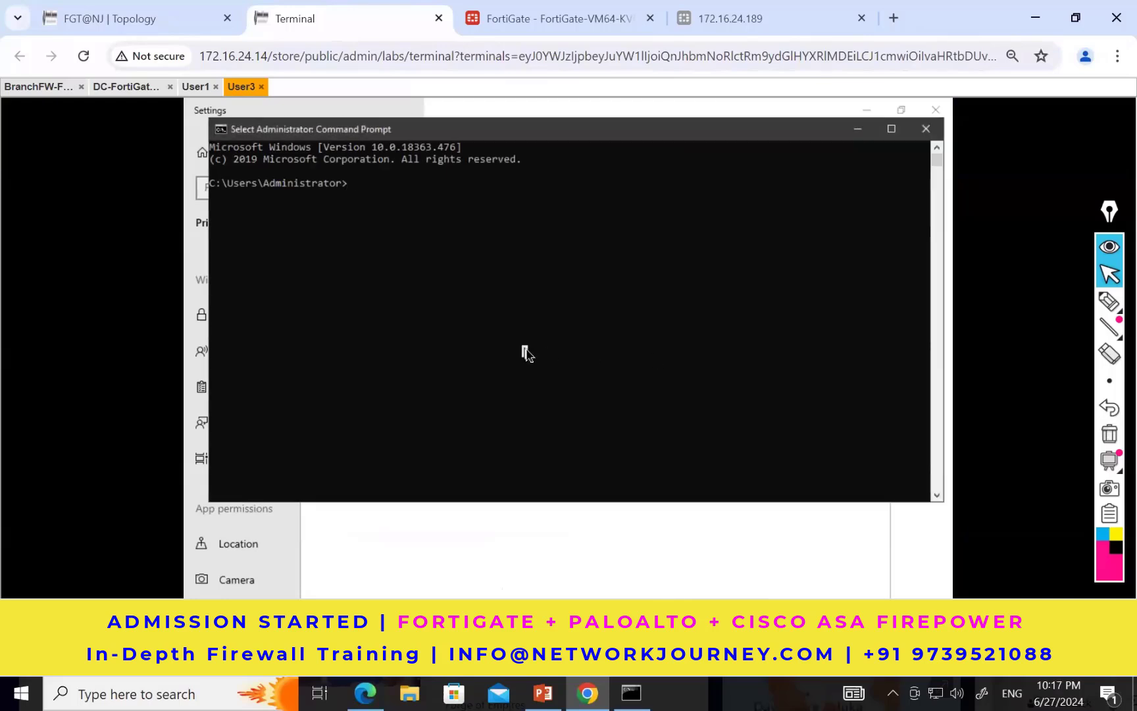
{"action": "type", "text": "ipconfig"}
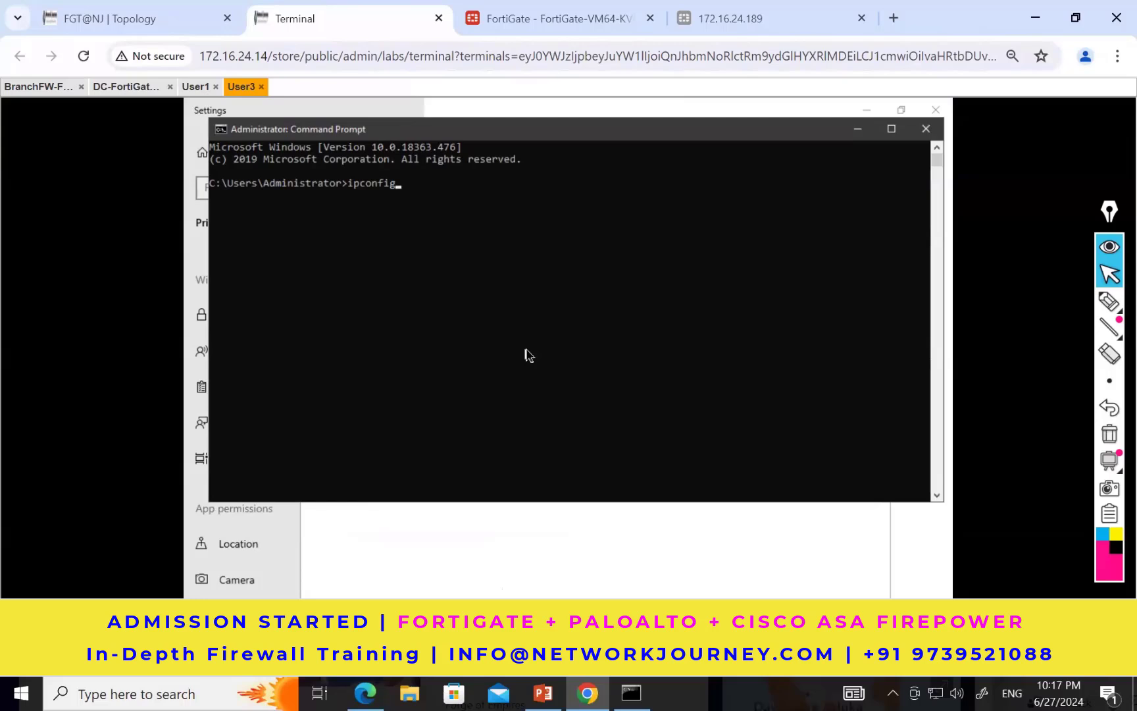
{"action": "key", "text": "Return"}
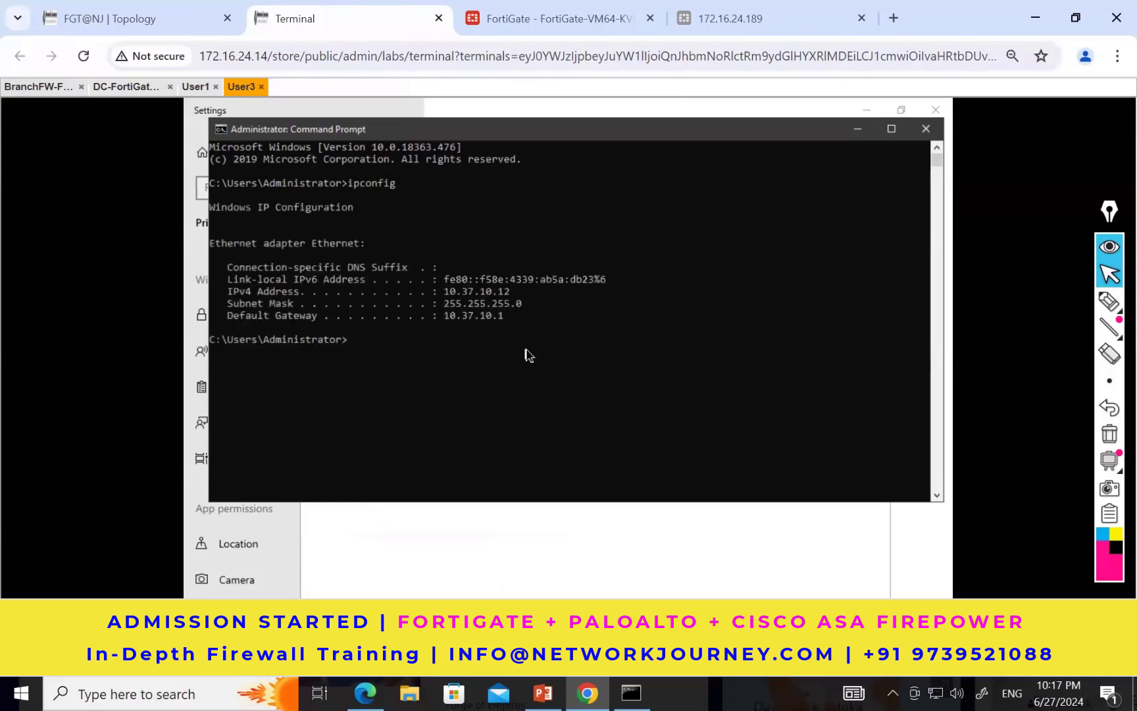
{"action": "left_click", "coordinate": [442, 298]}
{"action": "left_click_drag", "start_coordinate": [443, 298], "coordinate": [521, 297]}
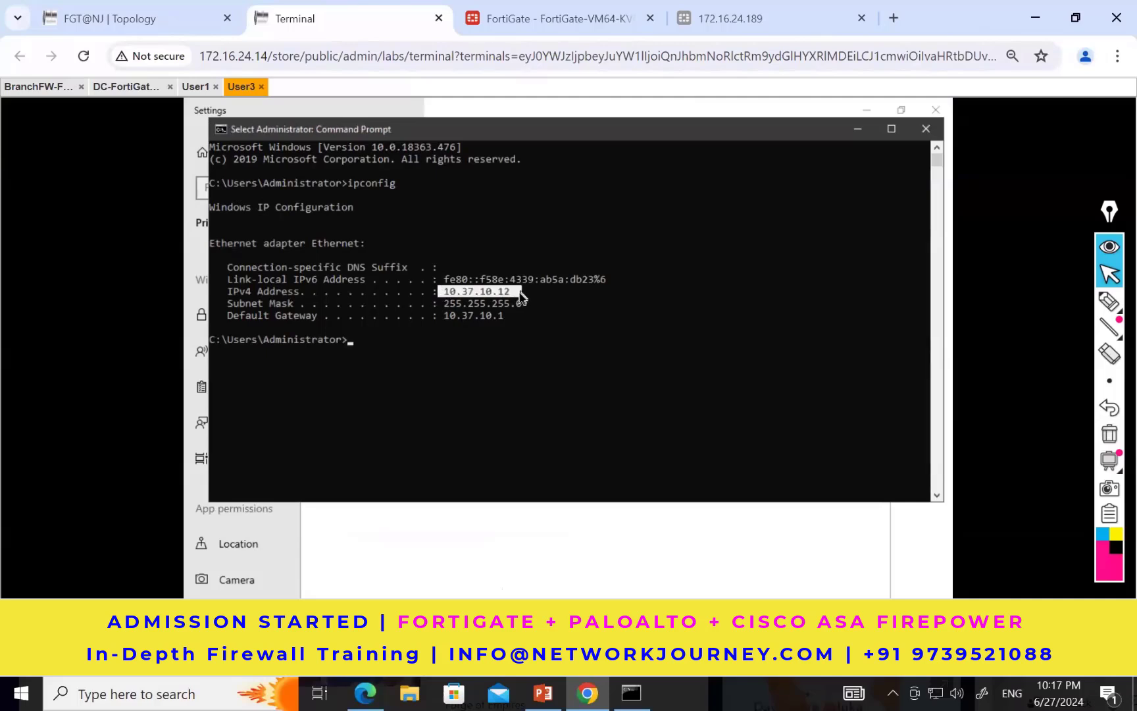
{"action": "left_click", "coordinate": [525, 340]}
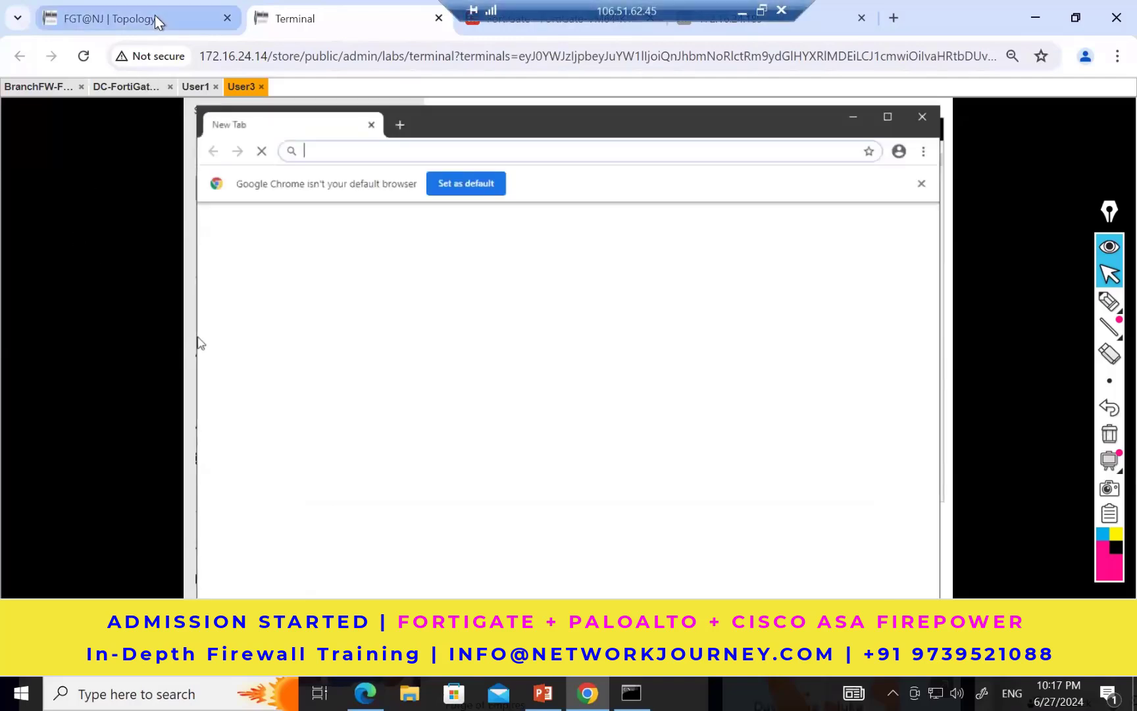
Step: Check User3 in the topology, and browse to youtube.com in User3's Chrome to test internet access
{"action": "left_click", "coordinate": [138, 19]}
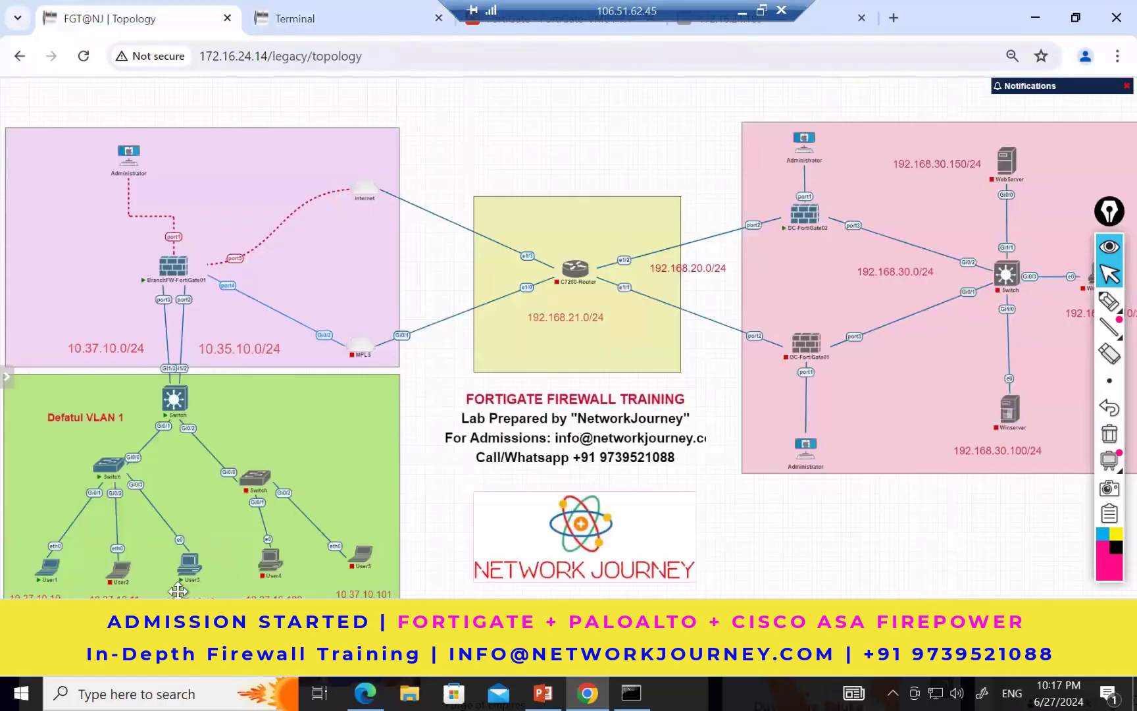
{"action": "left_click", "coordinate": [320, 18]}
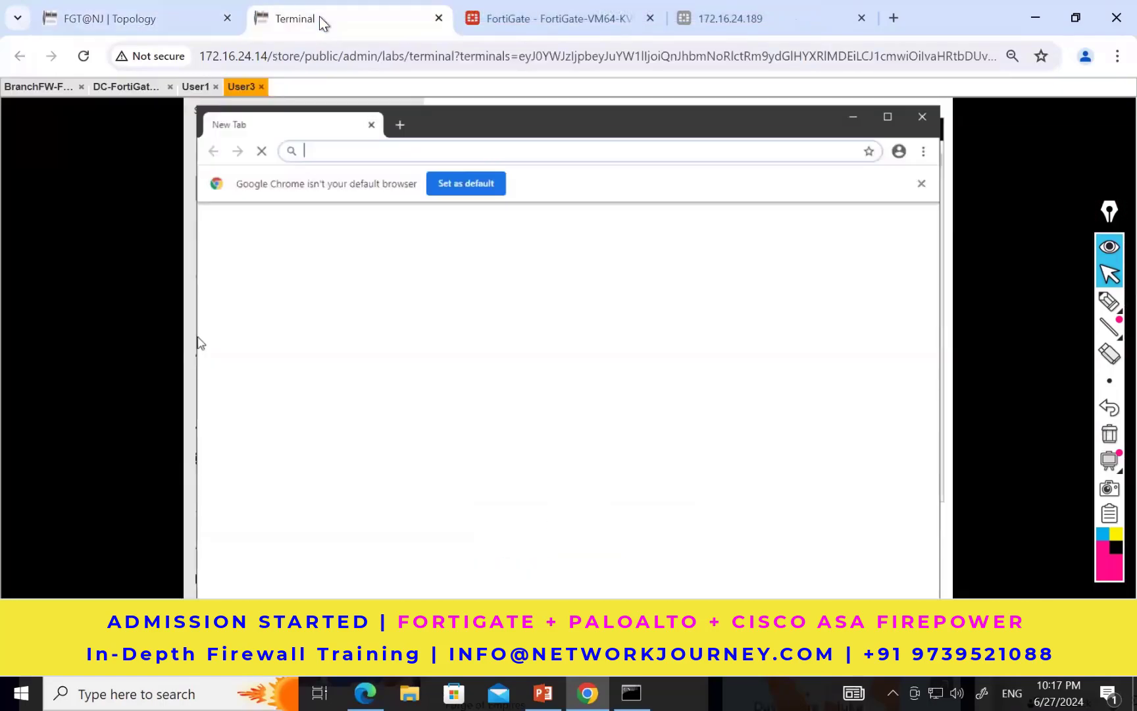
{"action": "left_click", "coordinate": [360, 152]}
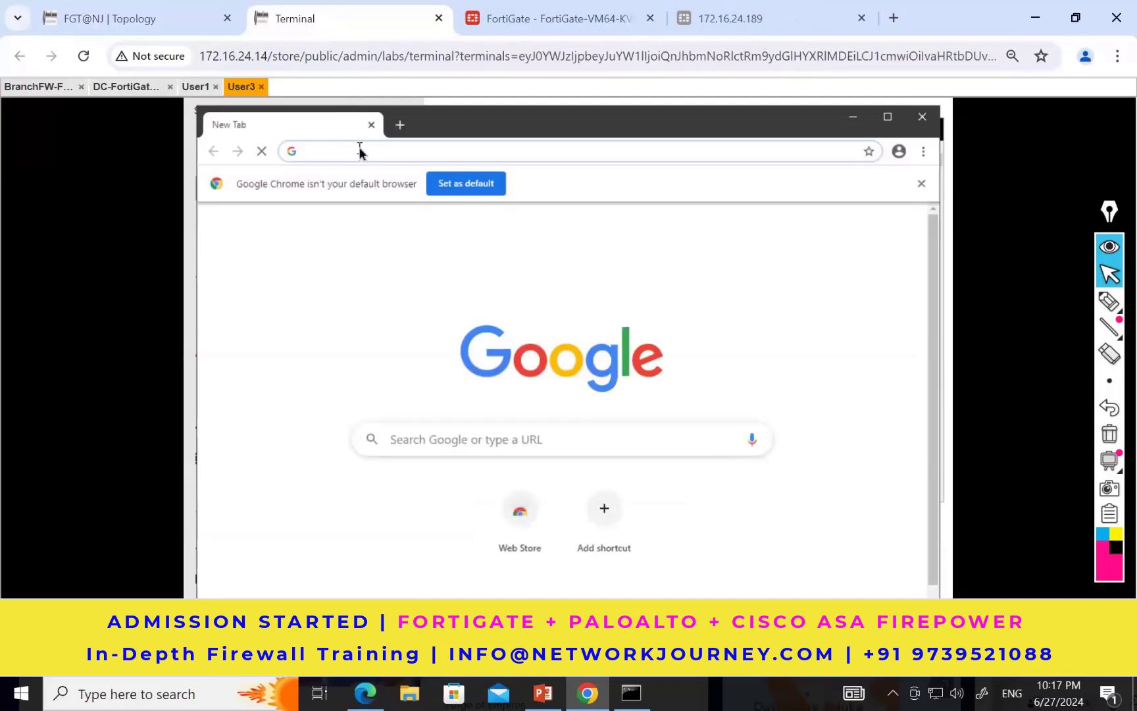
{"action": "type", "text": "you"}
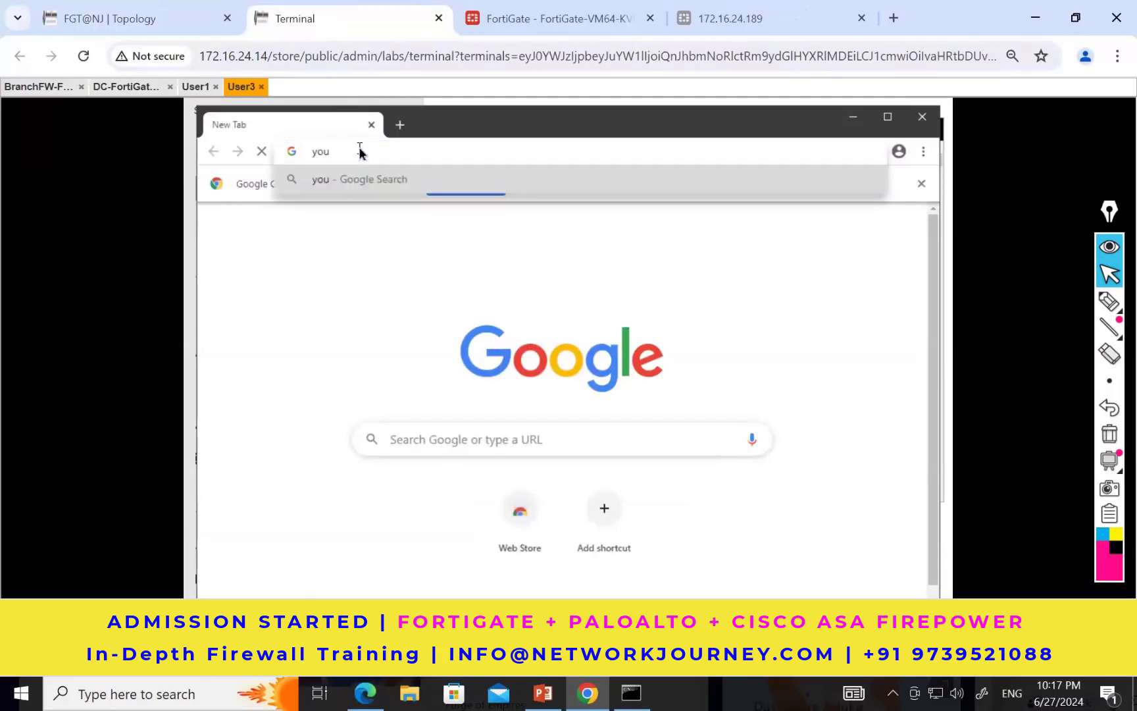
{"action": "type", "text": "tub.e"}
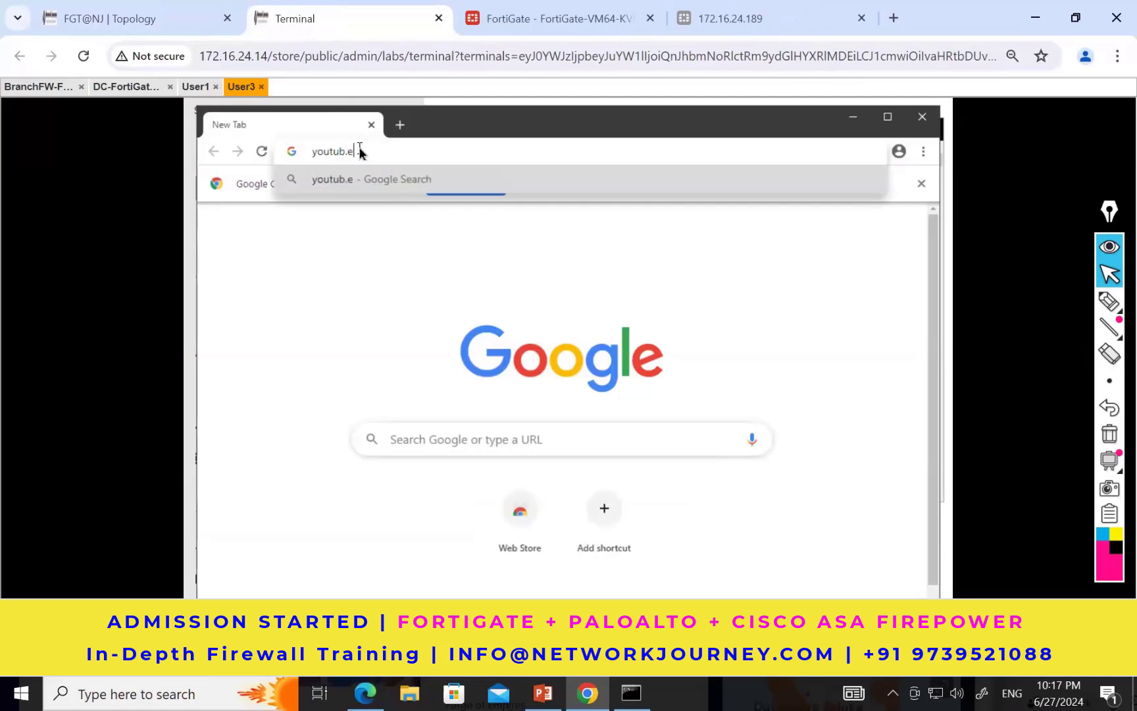
{"action": "key", "text": "BackSpace"}
{"action": "key", "text": "BackSpace"}
{"action": "type", "text": "e.com"}
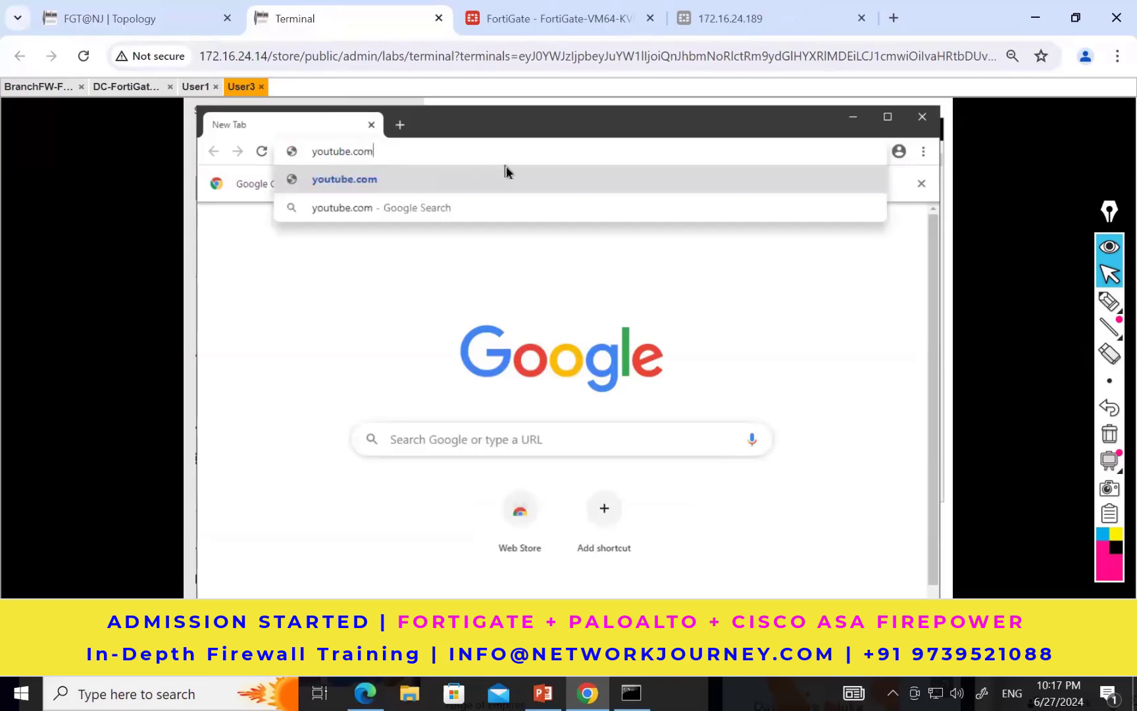
{"action": "key", "text": "Return"}
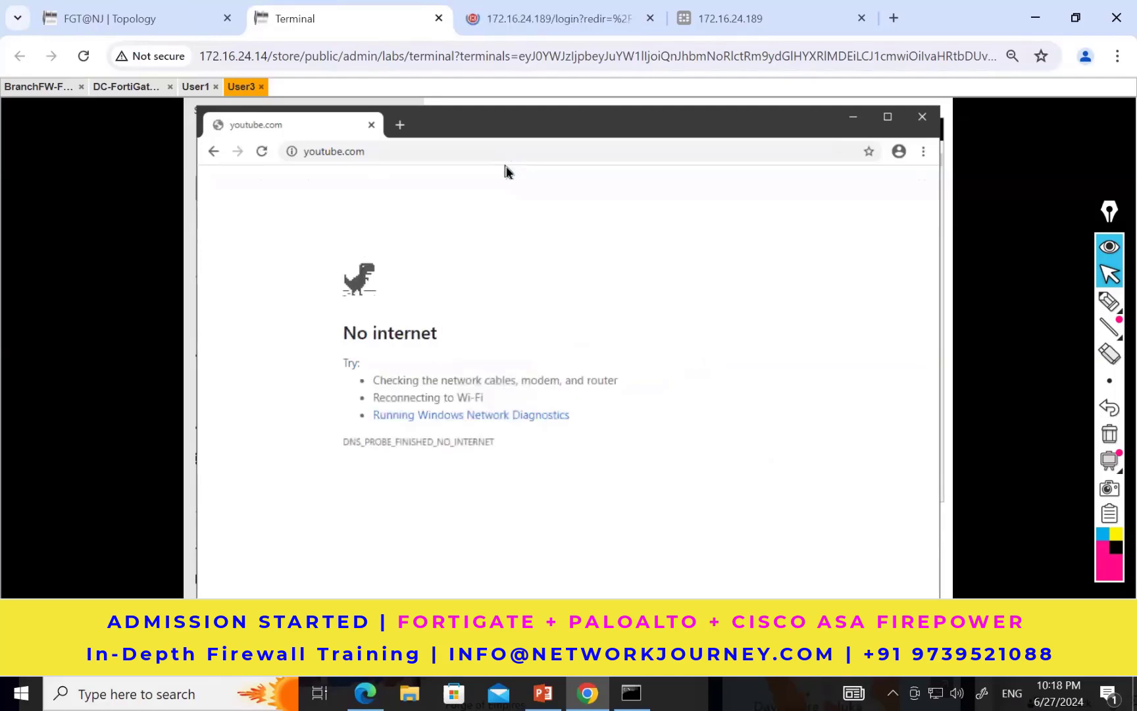
Step: Browse to google.com in a new tab of User3's Chrome to test internet access
{"action": "key", "text": "space"}
{"action": "left_click", "coordinate": [400, 124]}
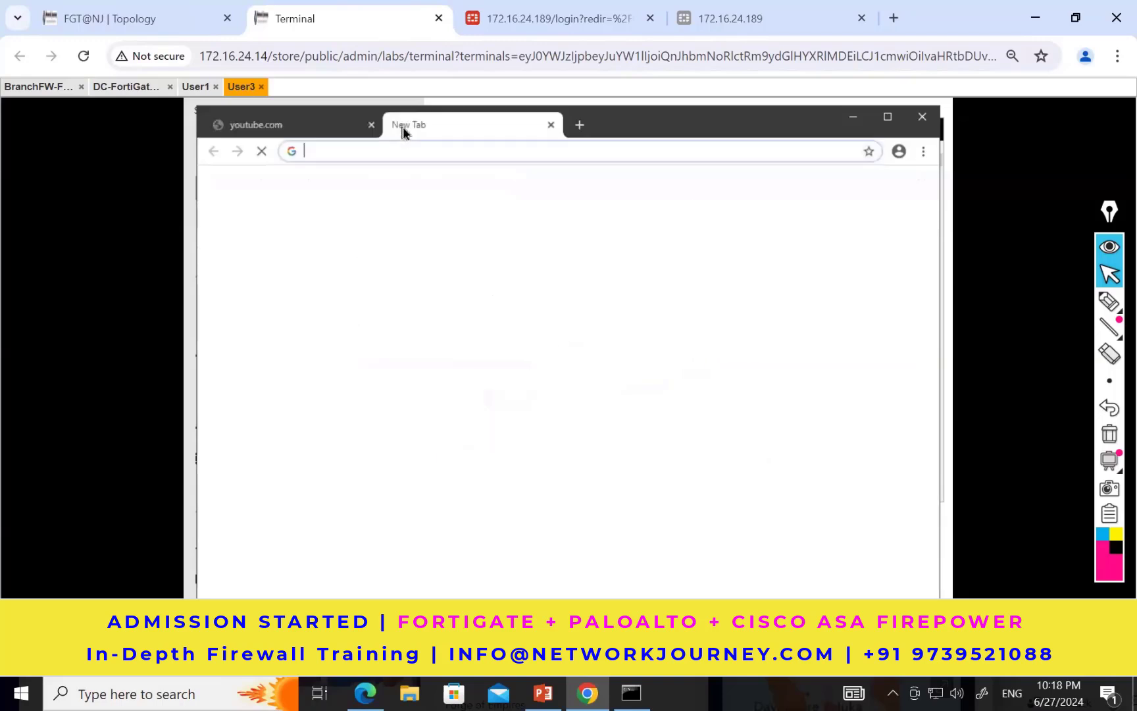
{"action": "type", "text": "google"}
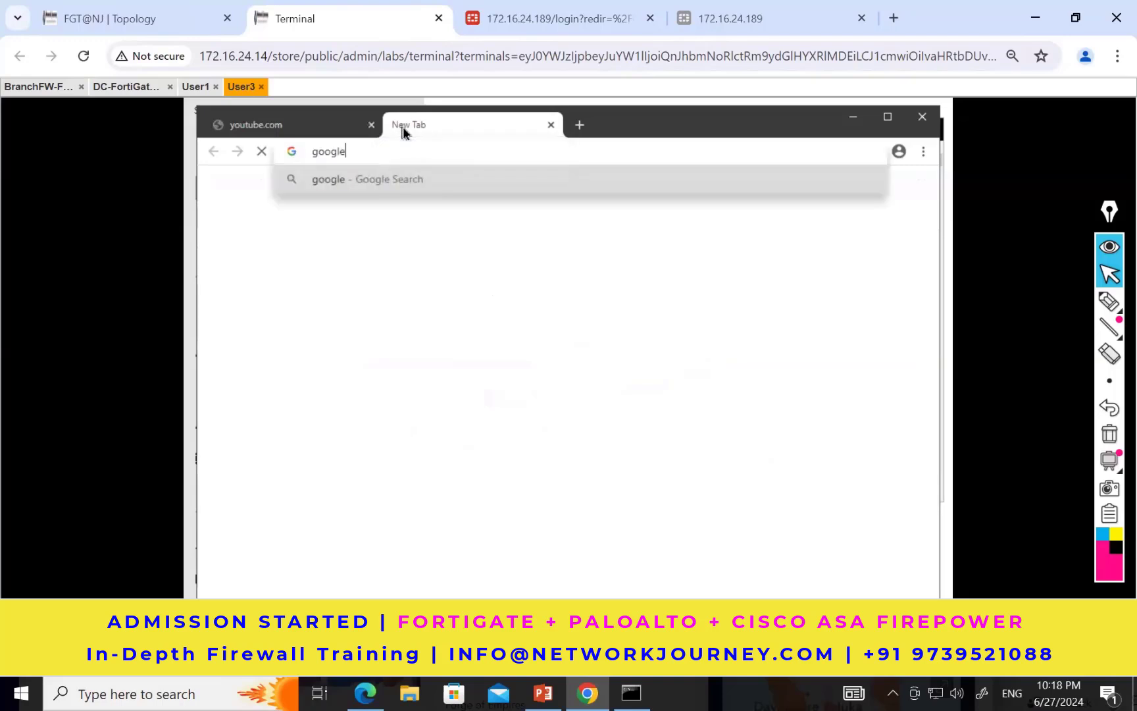
{"action": "type", "text": ".com"}
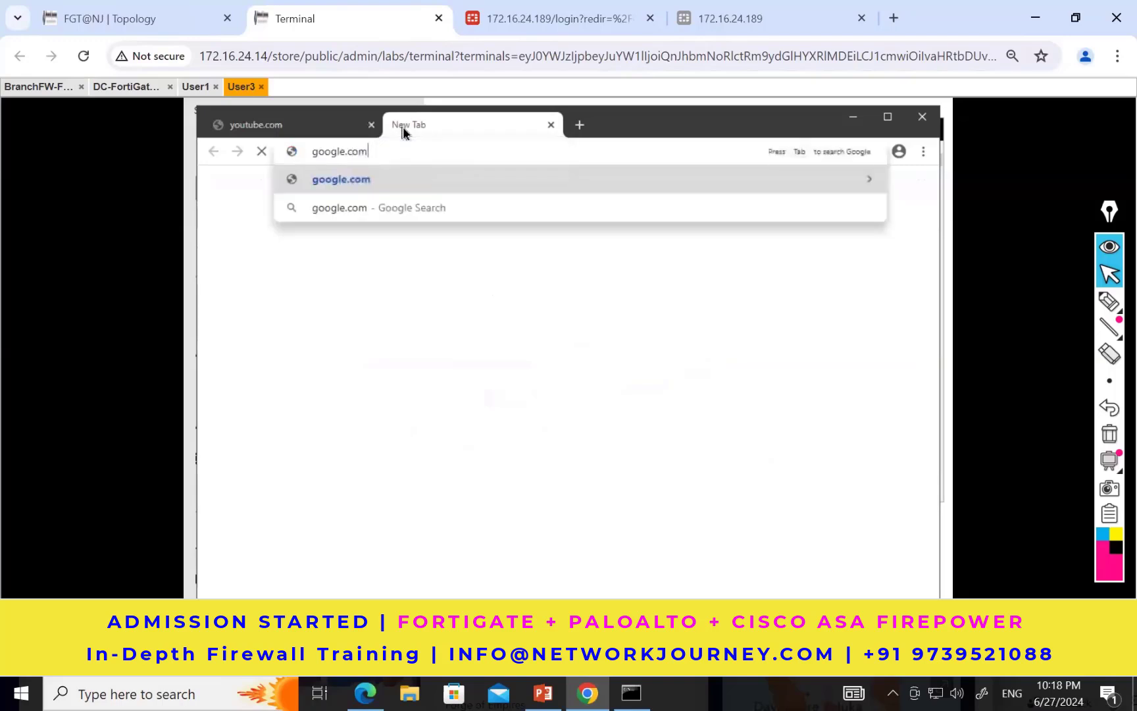
{"action": "key", "text": "Return"}
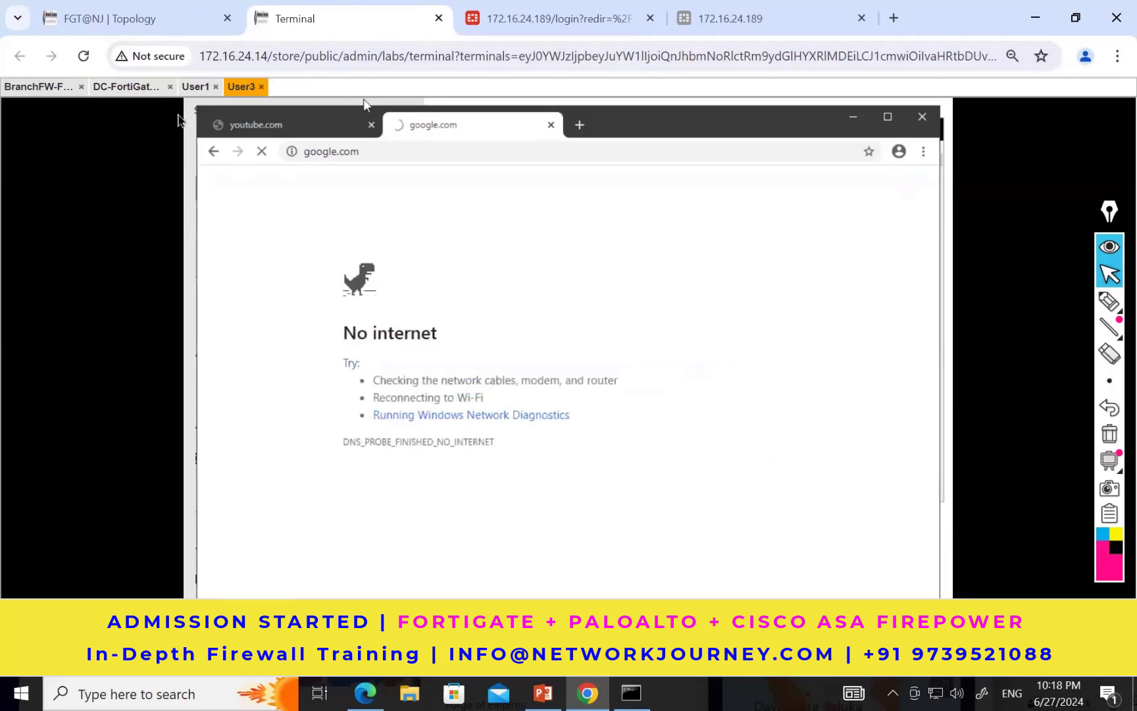
Step: Log back in to the branch FortiGate at 172.16.24.189 as admin, entering the account password
{"action": "left_click", "coordinate": [502, 15]}
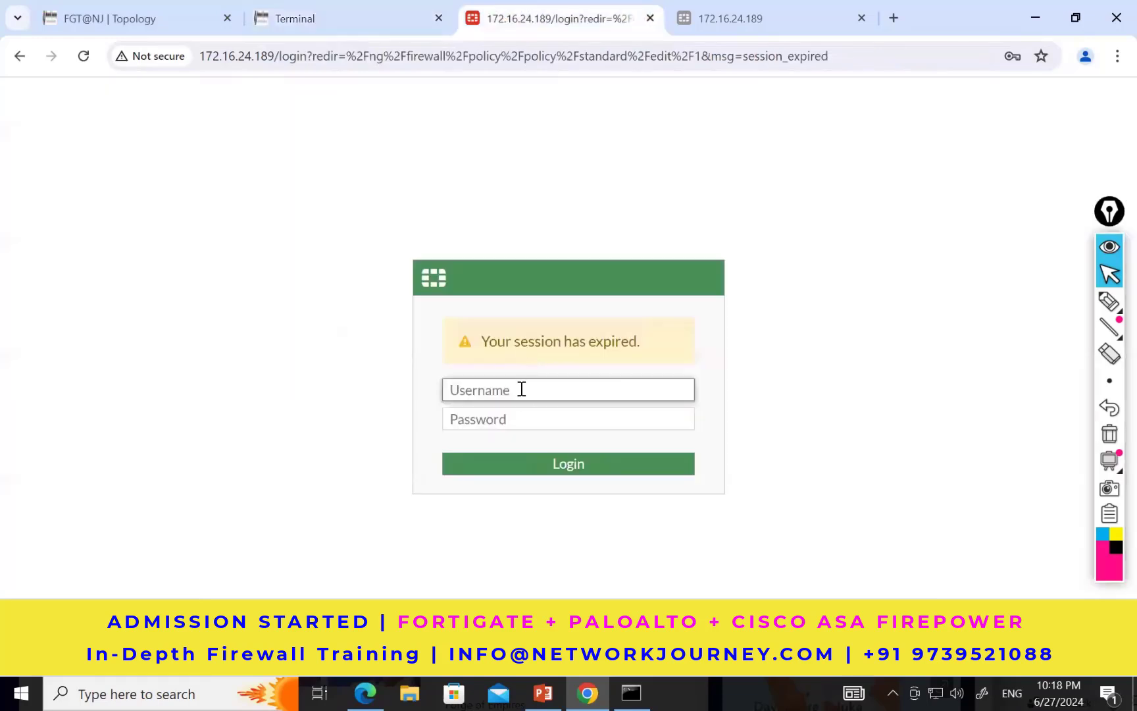
{"action": "left_click", "coordinate": [521, 389]}
{"action": "type", "text": "admin"}
{"action": "key", "text": "Tab"}
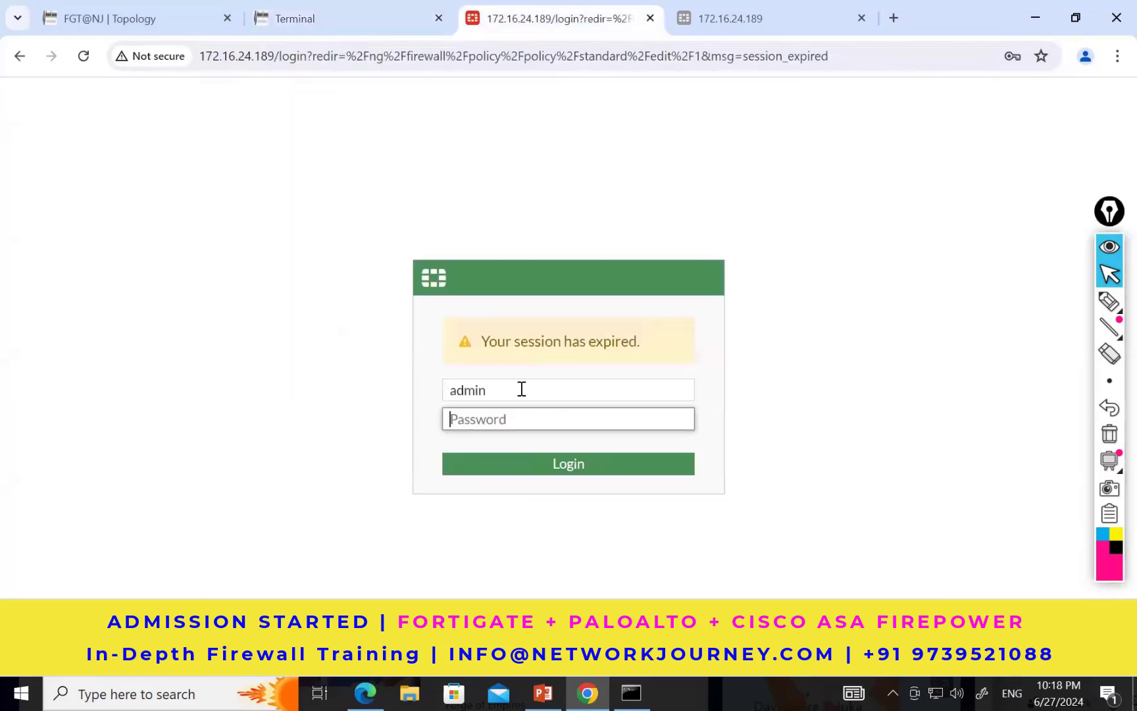
{"action": "type", "text": "admin@123"}
{"action": "key", "text": "Return"}
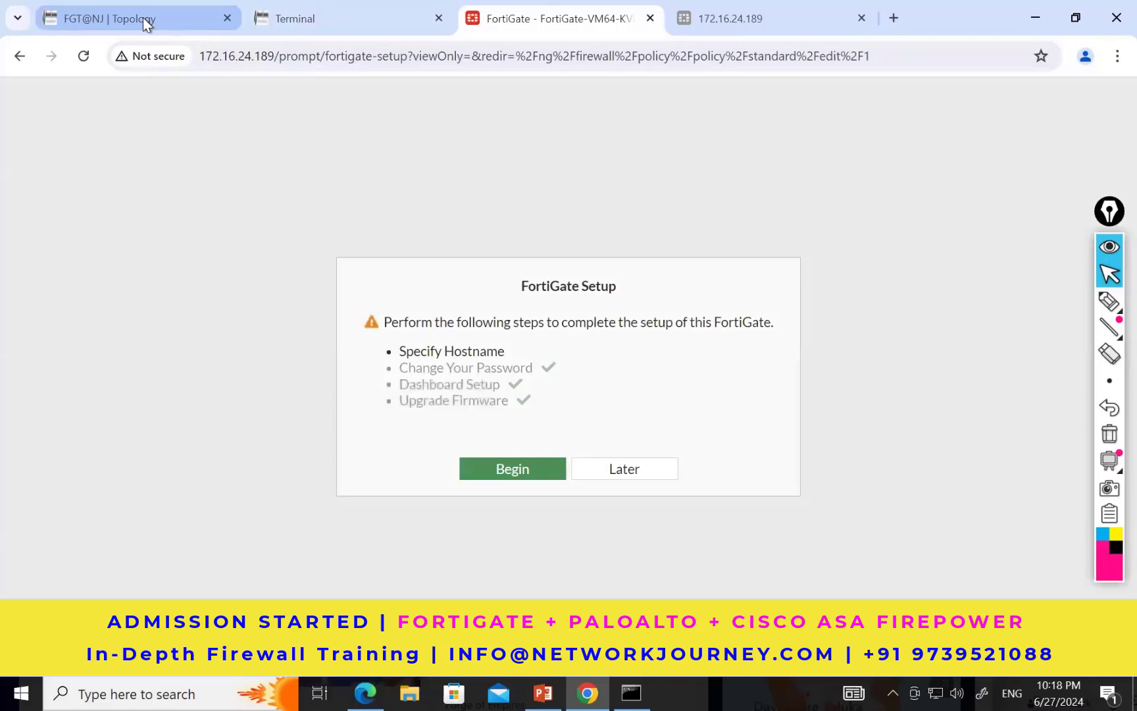
Step: Postpone the FortiGate setup and examine the Forward Traffic log for sessions from the internal hosts
{"action": "left_click", "coordinate": [143, 19]}
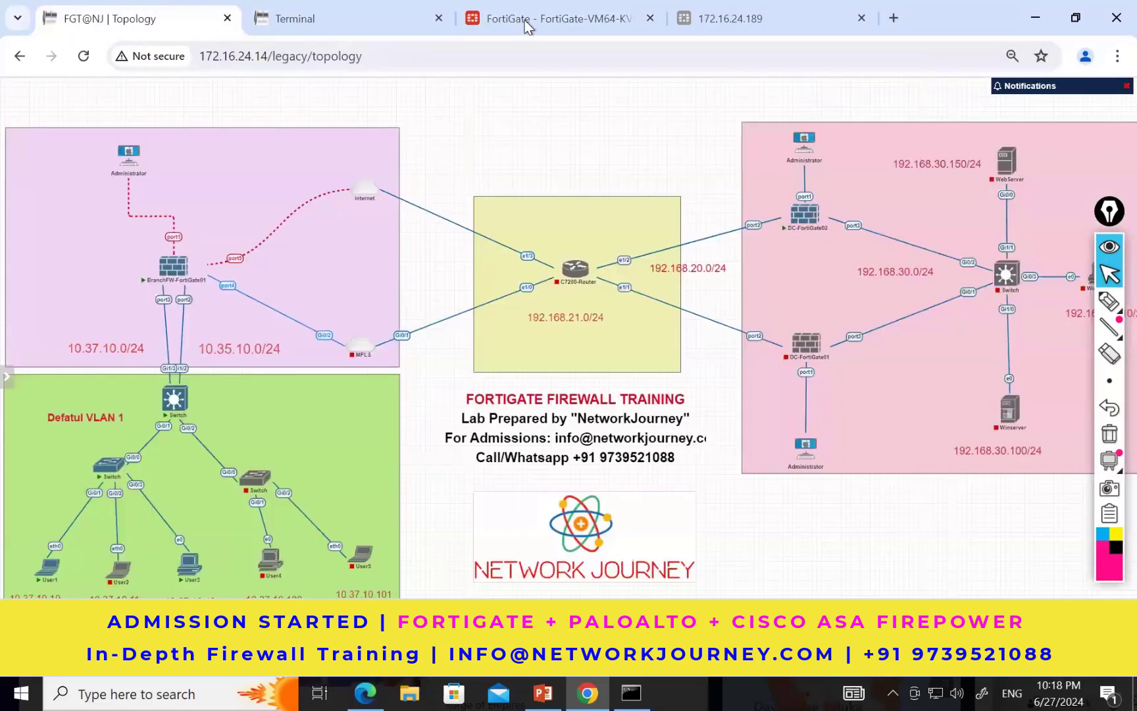
{"action": "left_click", "coordinate": [526, 23]}
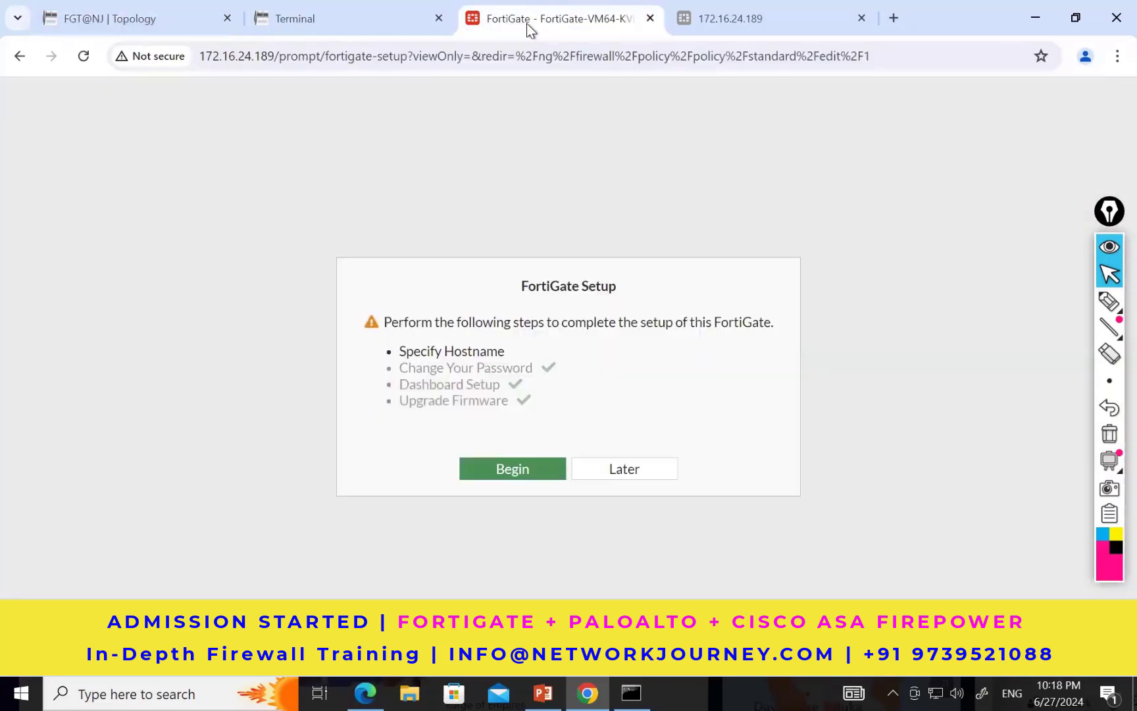
{"action": "left_click", "coordinate": [614, 471]}
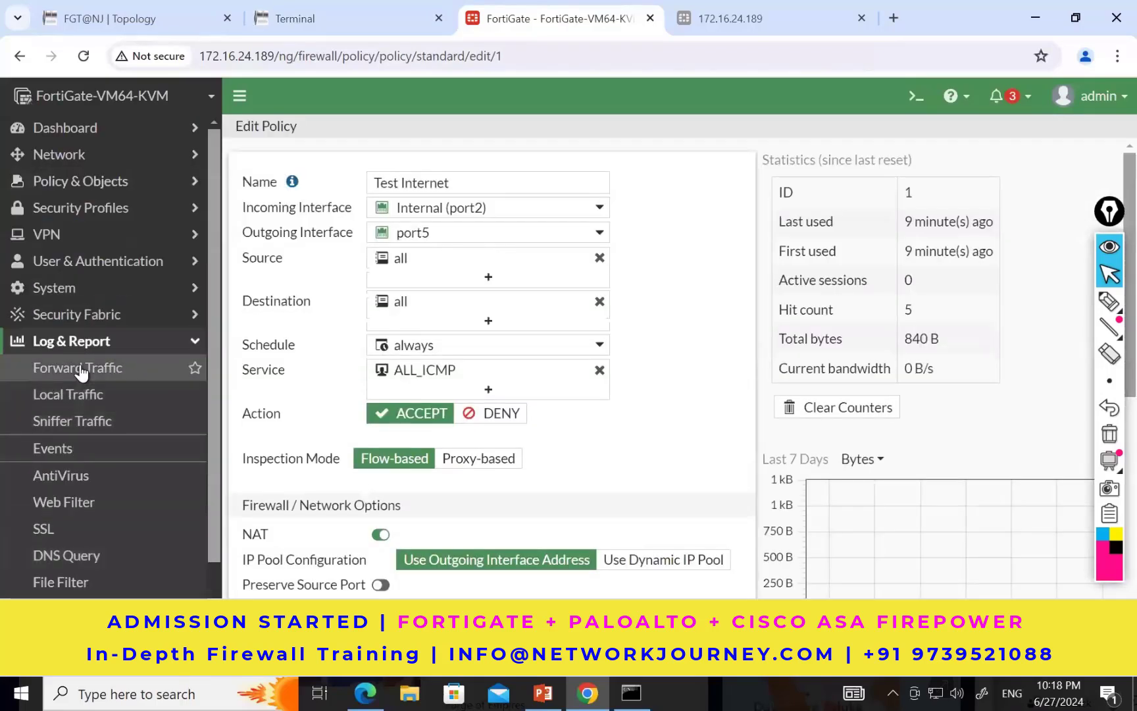
{"action": "left_click", "coordinate": [77, 368]}
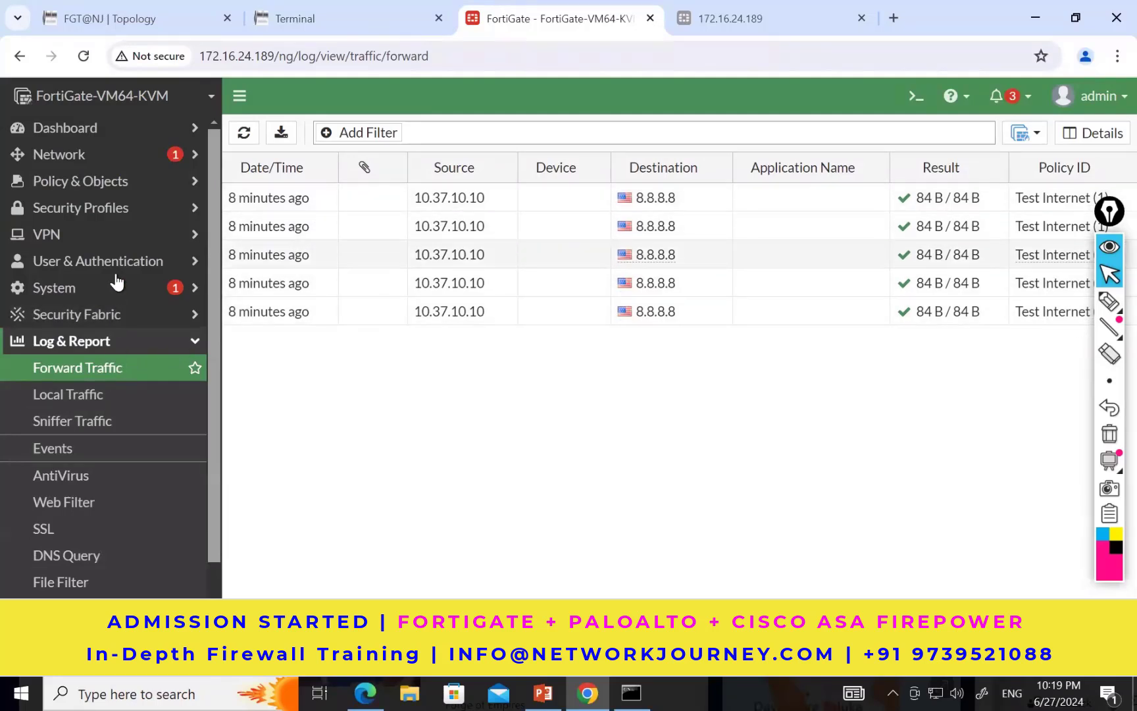
Step: Edit the Test Internet firewall policy to replace the ALL_ICMP service with ALL, and save it
{"action": "left_click", "coordinate": [102, 186]}
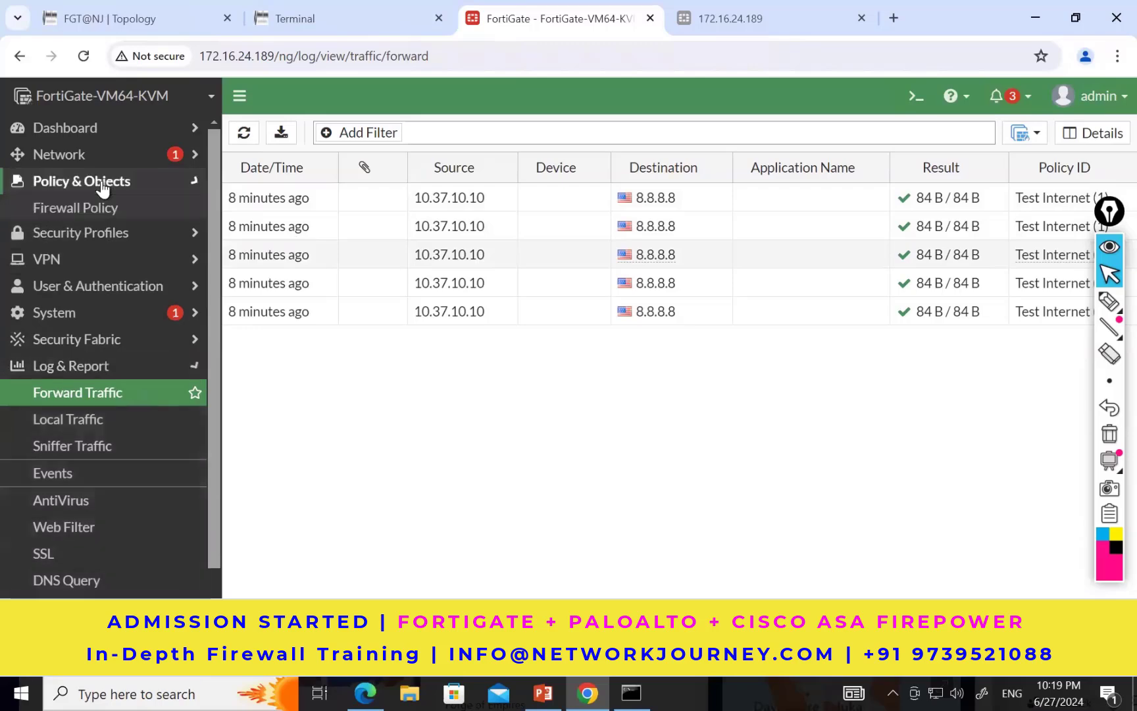
{"action": "left_click", "coordinate": [97, 208]}
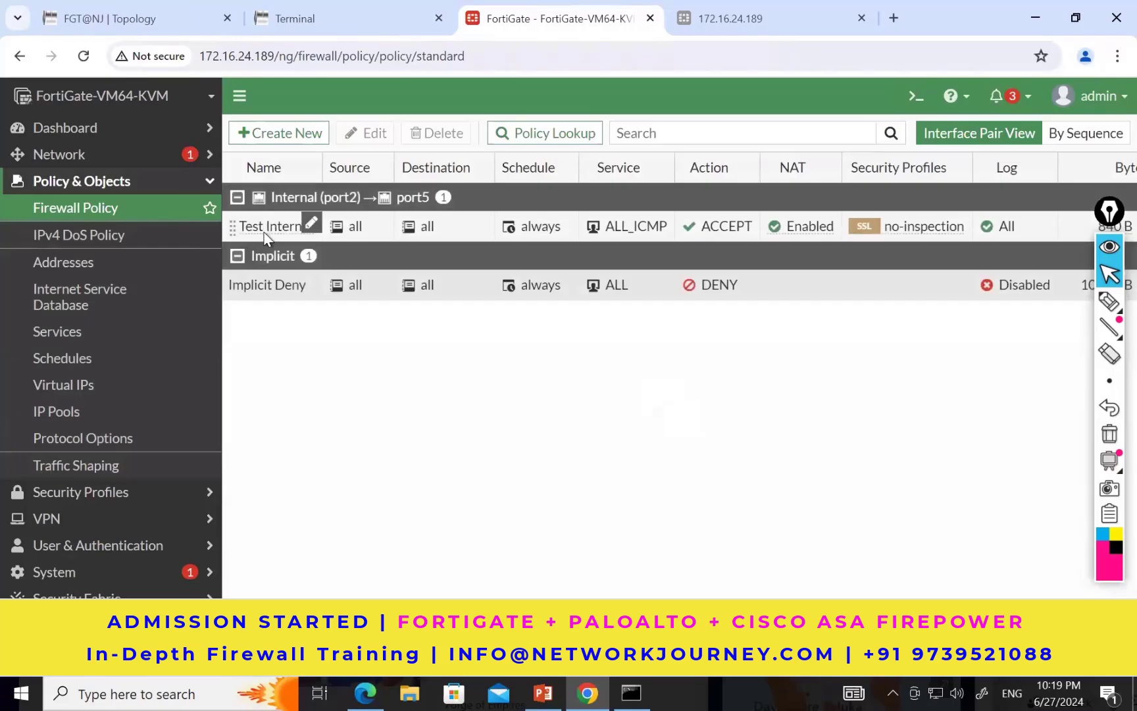
{"action": "left_click", "coordinate": [266, 231]}
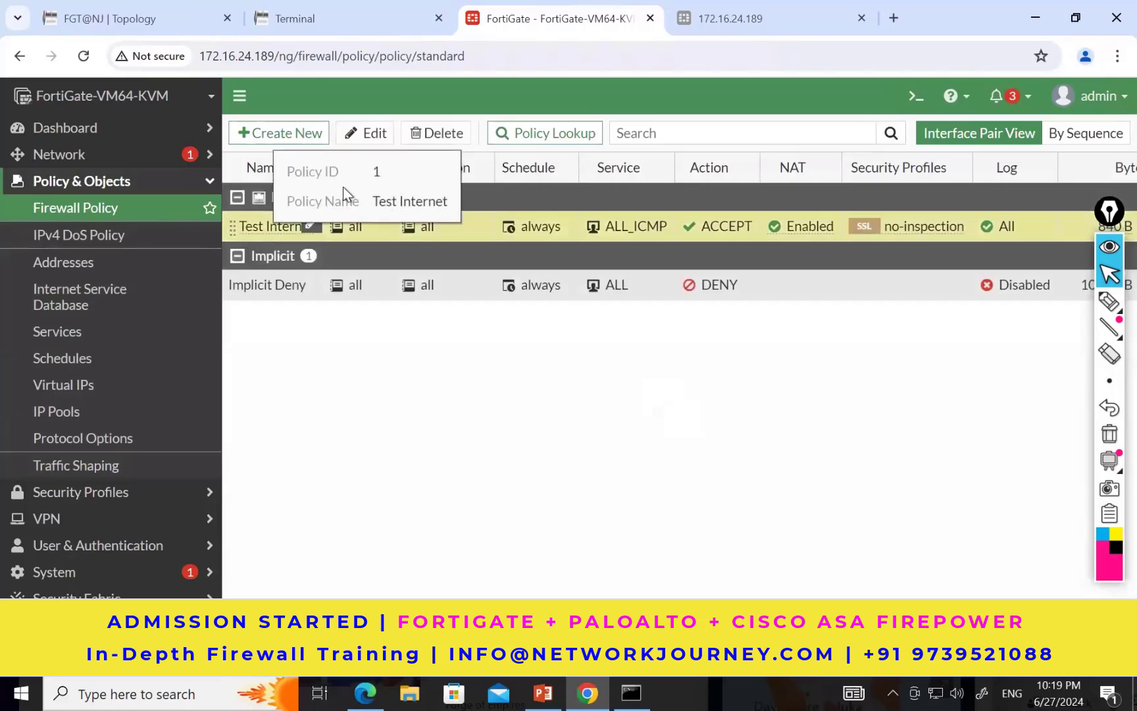
{"action": "left_click", "coordinate": [367, 137]}
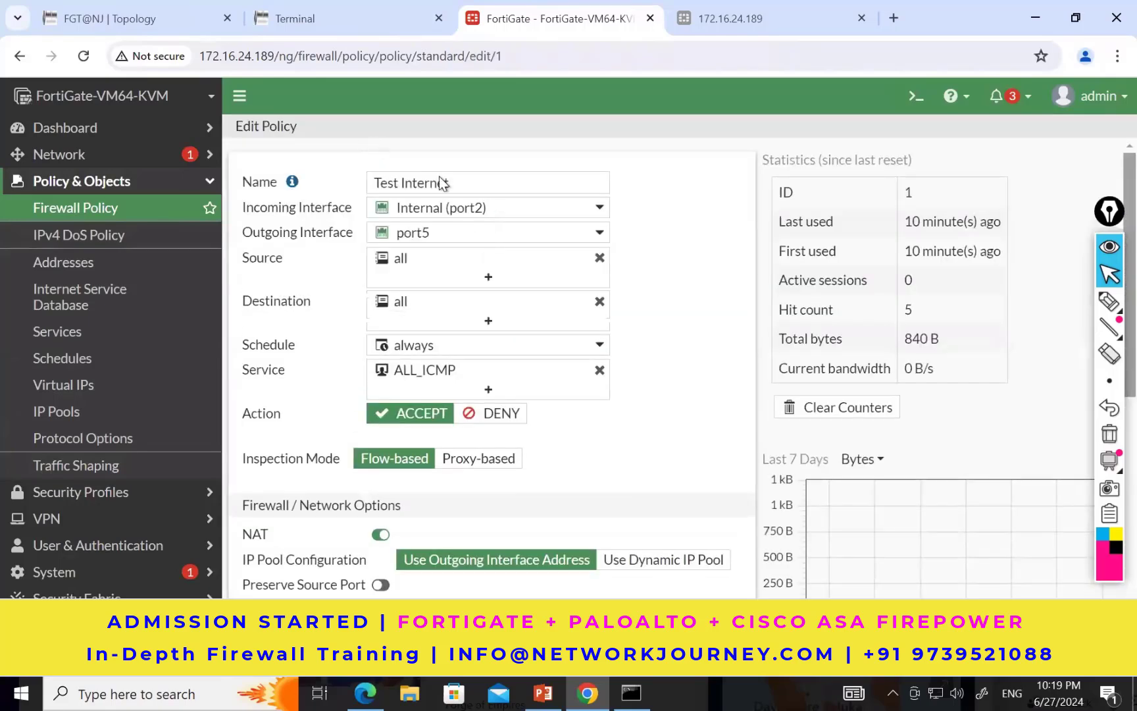
{"action": "left_click", "coordinate": [600, 369]}
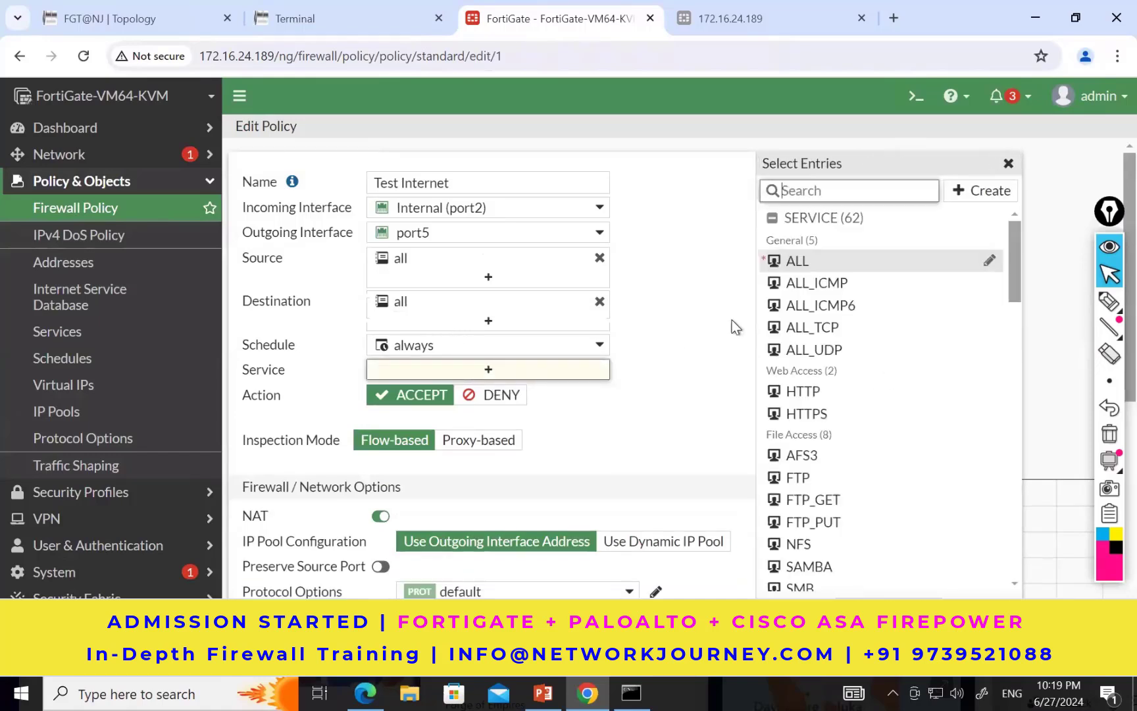
{"action": "left_click", "coordinate": [826, 266]}
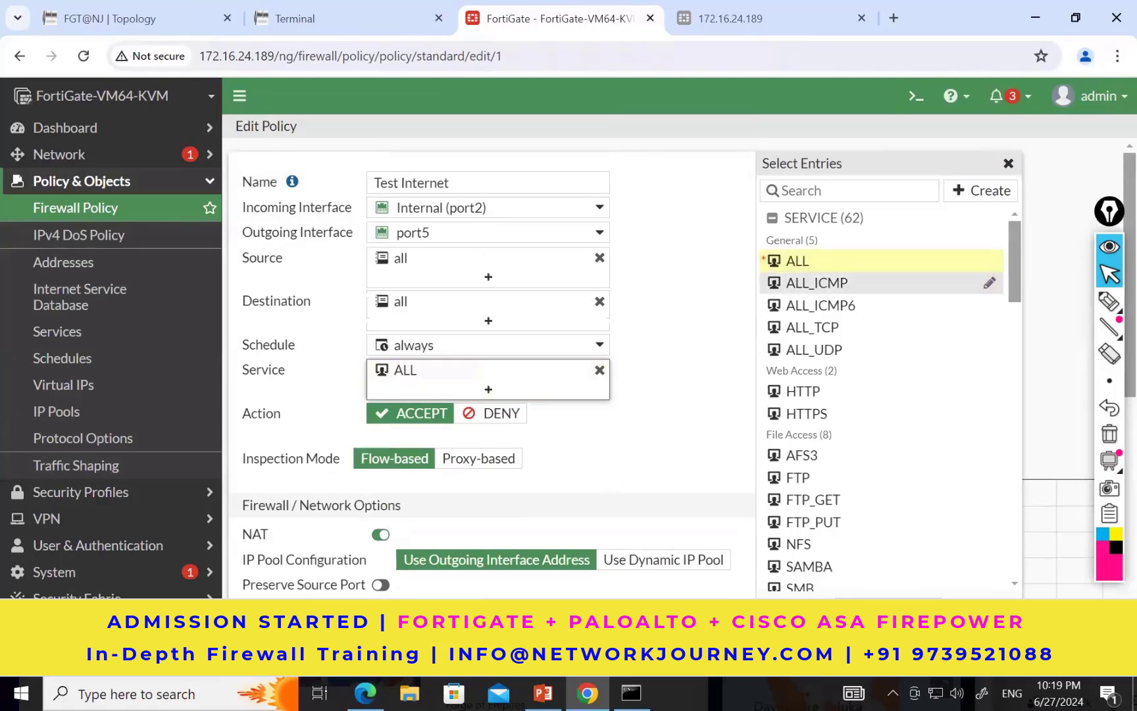
{"action": "left_click", "coordinate": [622, 607]}
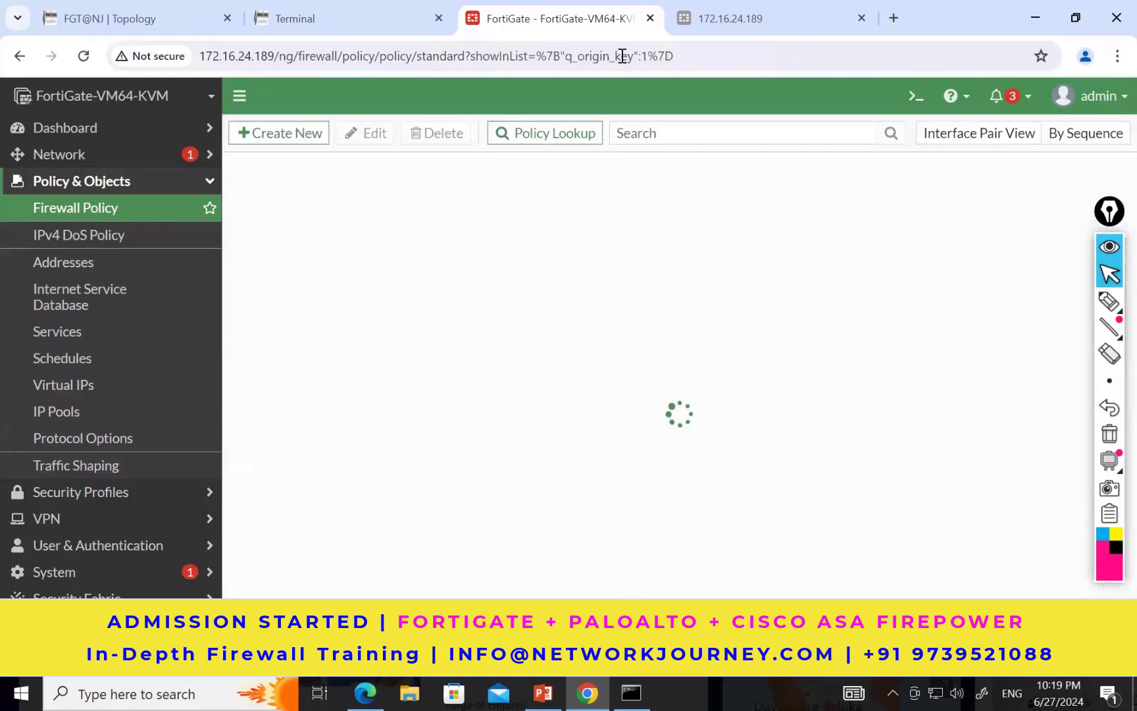
Step: Load youtube.com again in User3's Chrome to retest internet access
{"action": "left_click", "coordinate": [339, 9]}
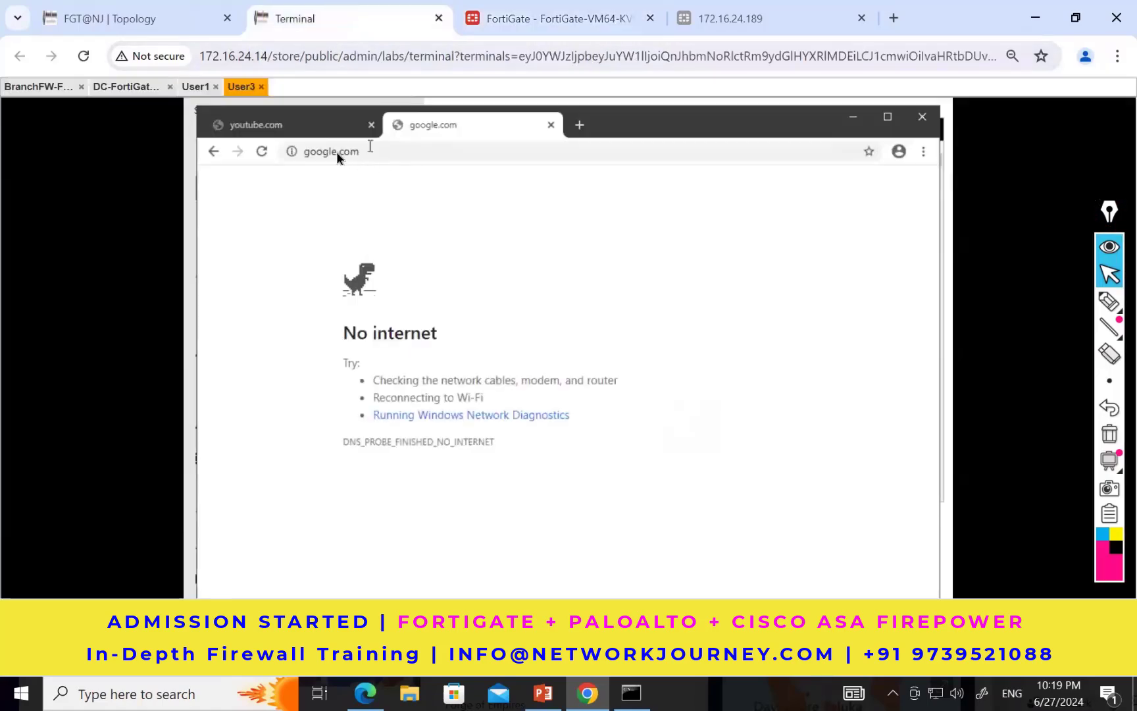
{"action": "left_click", "coordinate": [301, 131]}
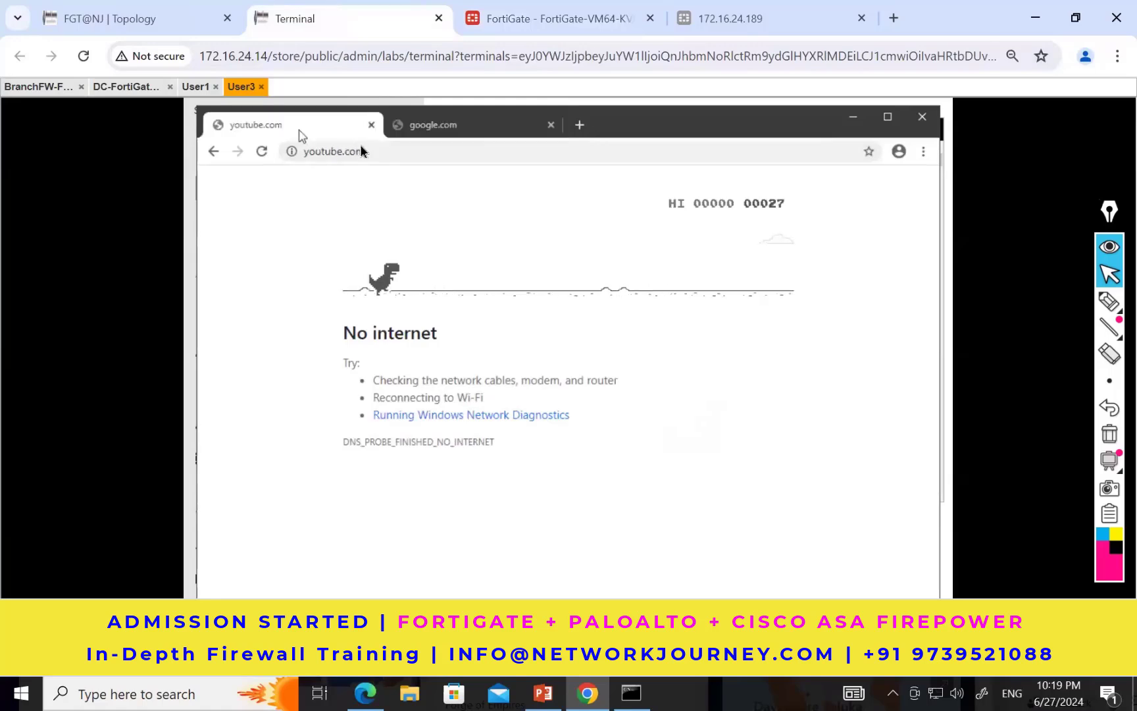
{"action": "left_click", "coordinate": [389, 152]}
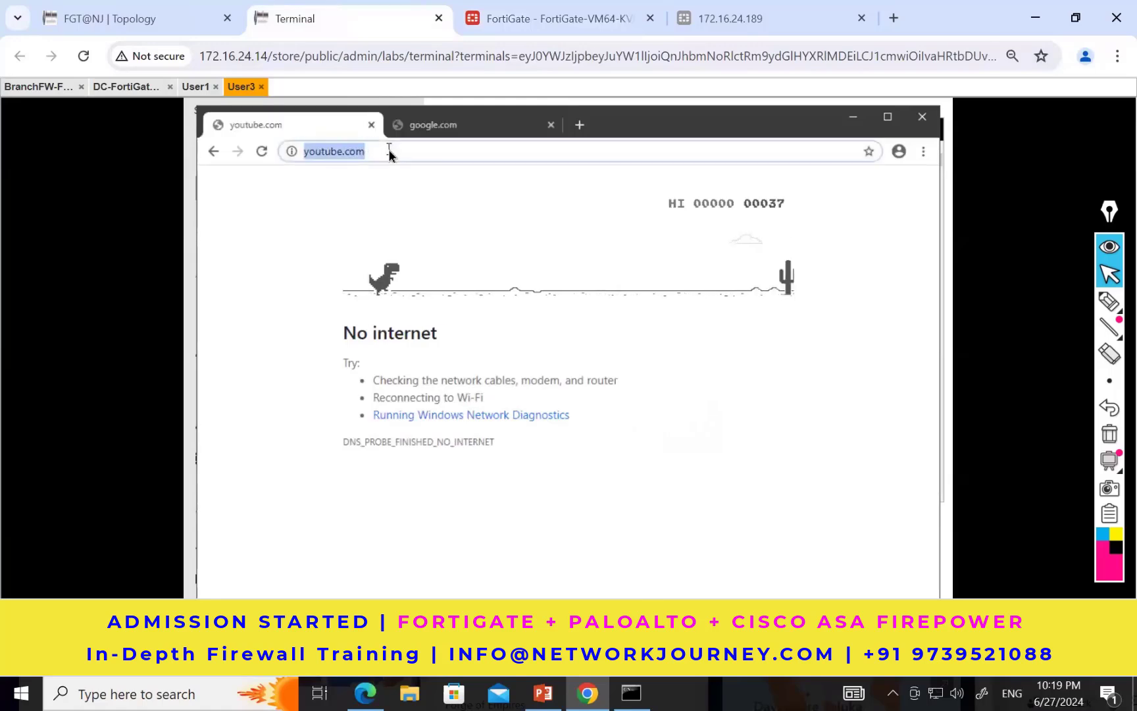
{"action": "left_click", "coordinate": [389, 152]}
{"action": "key", "text": "Return"}
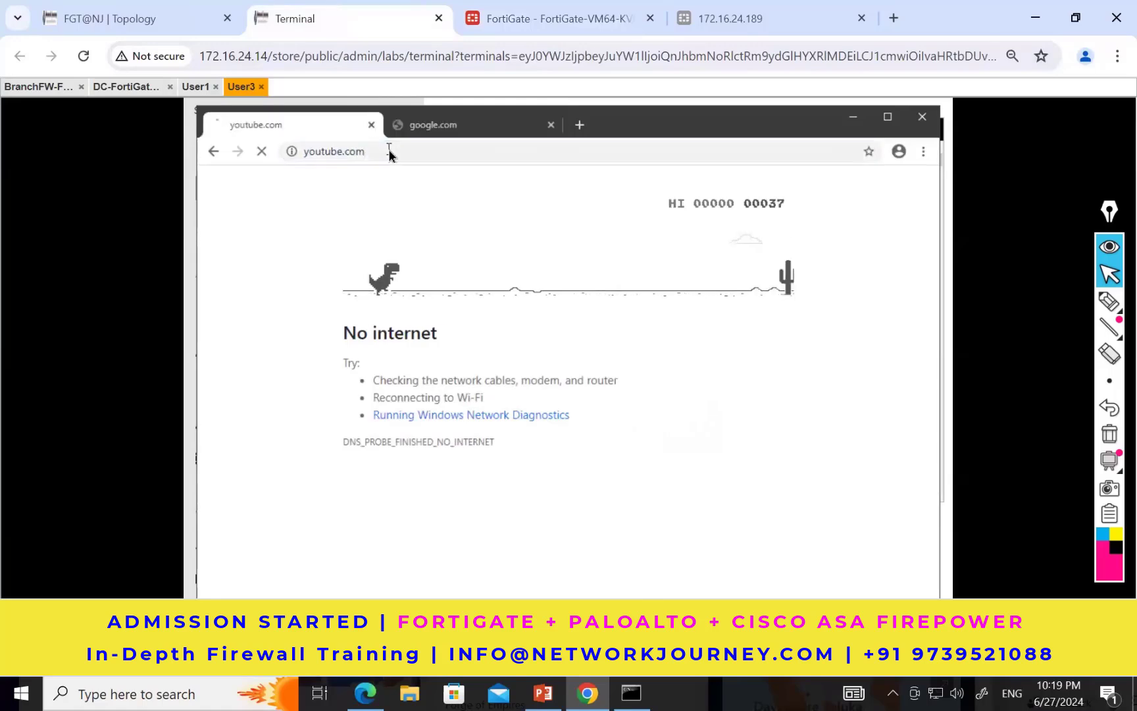
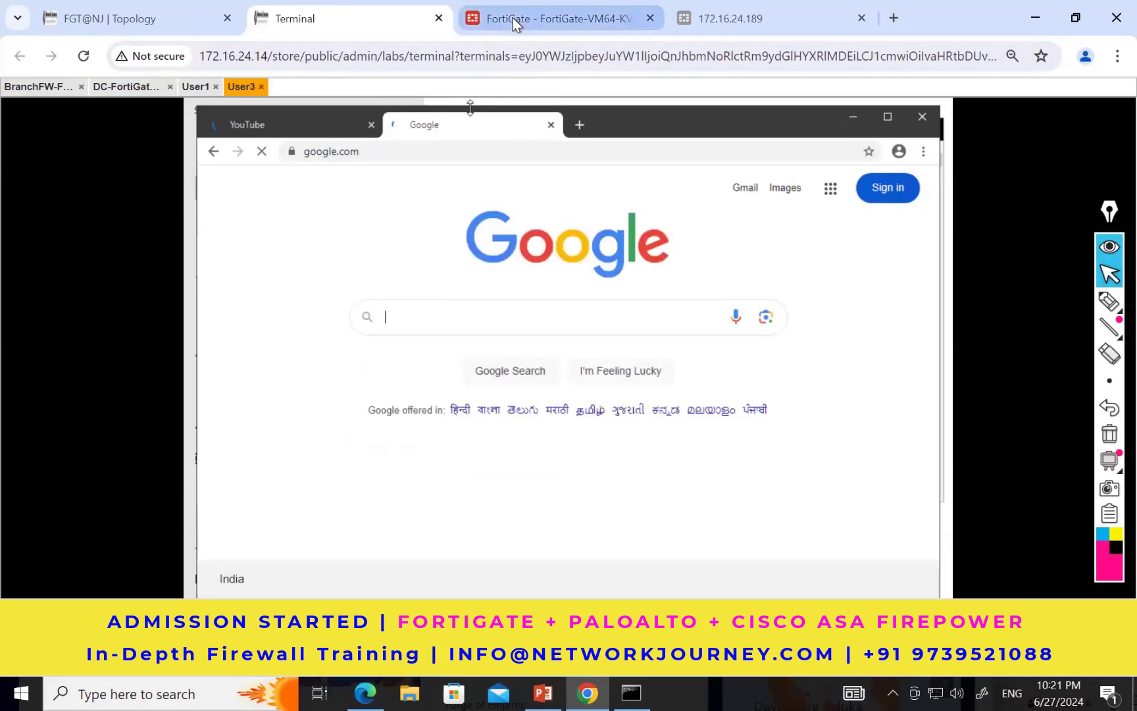
Step: Close the YouTube tab in User3's Chrome and examine the branch FortiGate's Forward Traffic log for sessions from the internal hosts
{"action": "left_click", "coordinate": [371, 125]}
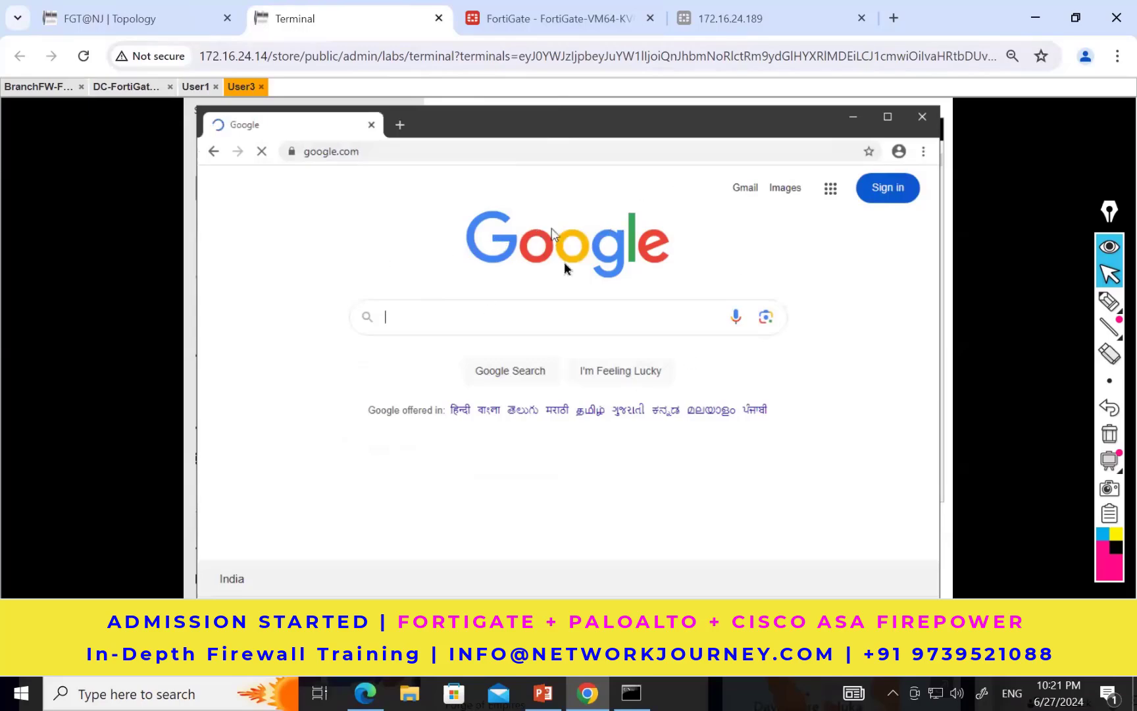
{"action": "left_click", "coordinate": [504, 20]}
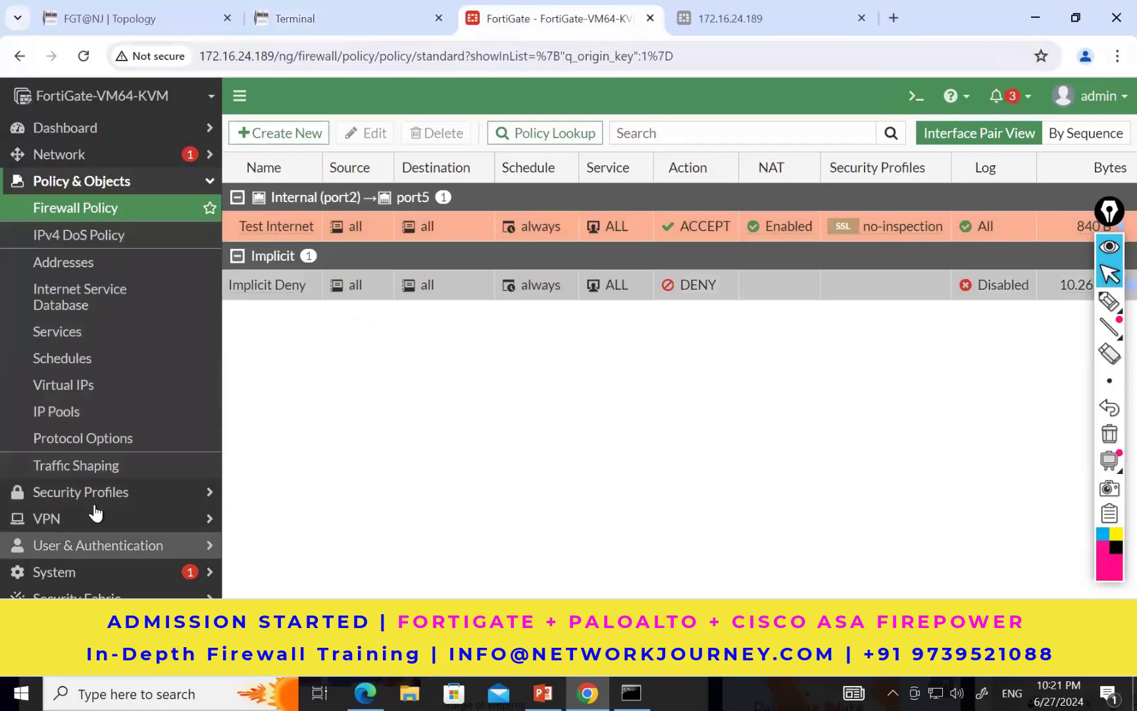
{"action": "left_click", "coordinate": [90, 625]}
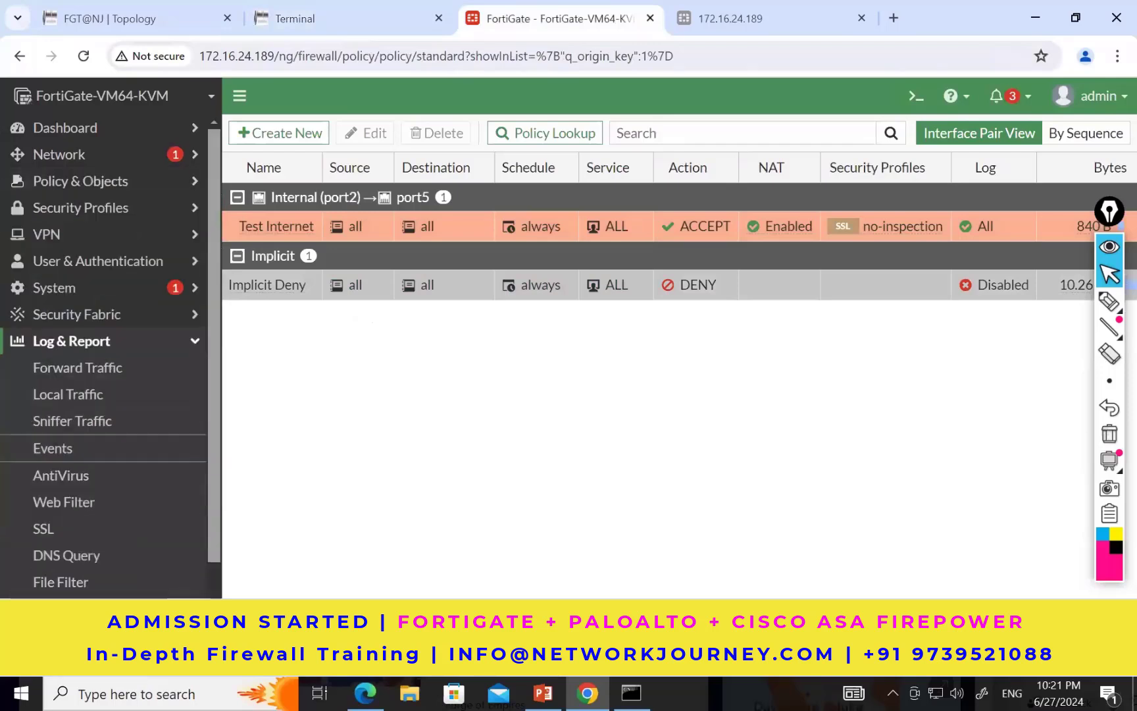
{"action": "left_click", "coordinate": [75, 381]}
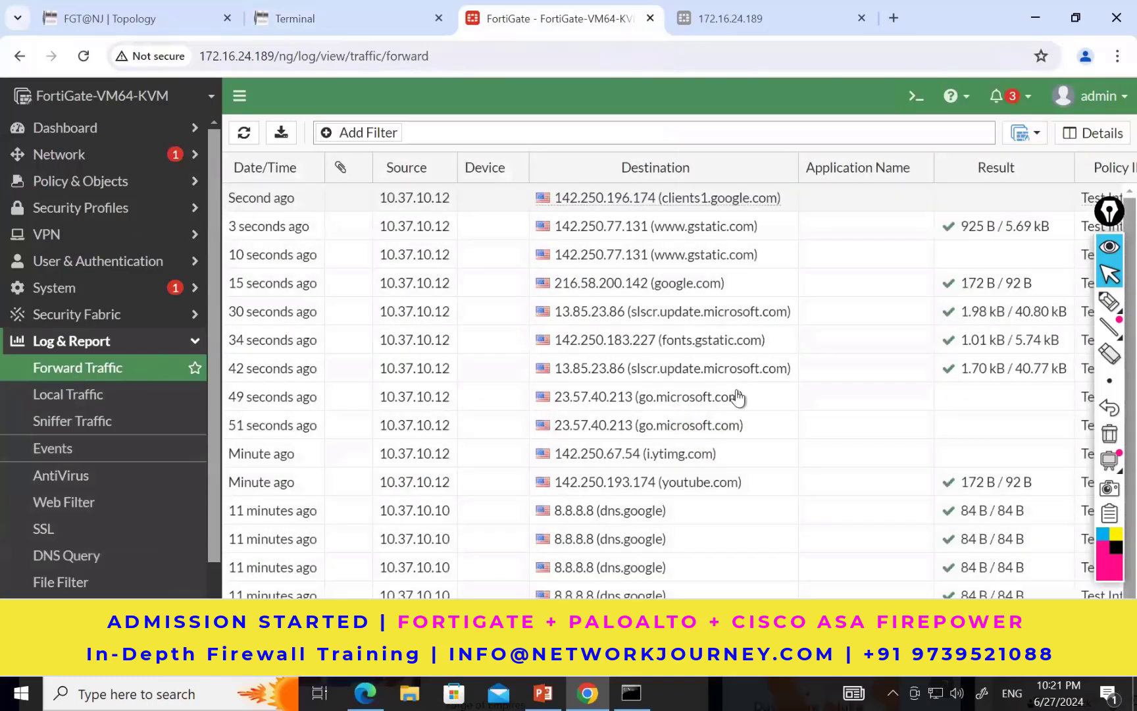
{"action": "mouse_move", "coordinate": [737, 397]}
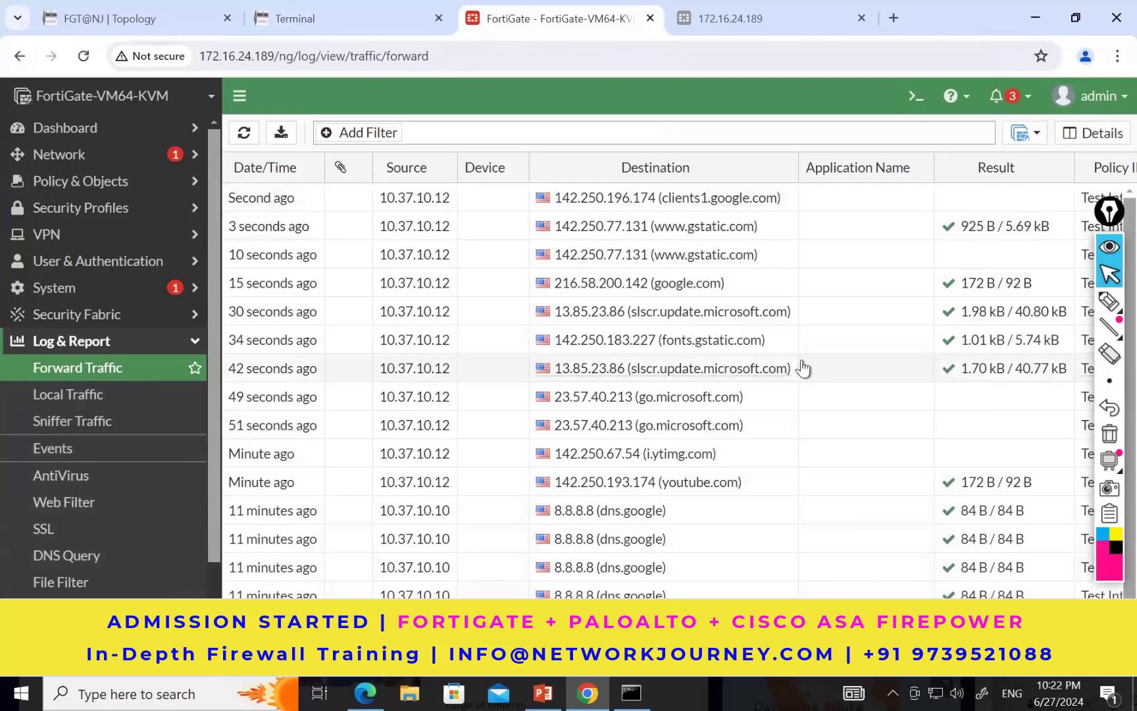
{"action": "scroll", "coordinate": [804, 368], "scroll_direction": "down", "scroll_amount": 1}
{"action": "scroll", "coordinate": [803, 369], "scroll_direction": "up", "scroll_amount": 1}
{"action": "double_click", "coordinate": [408, 260]}
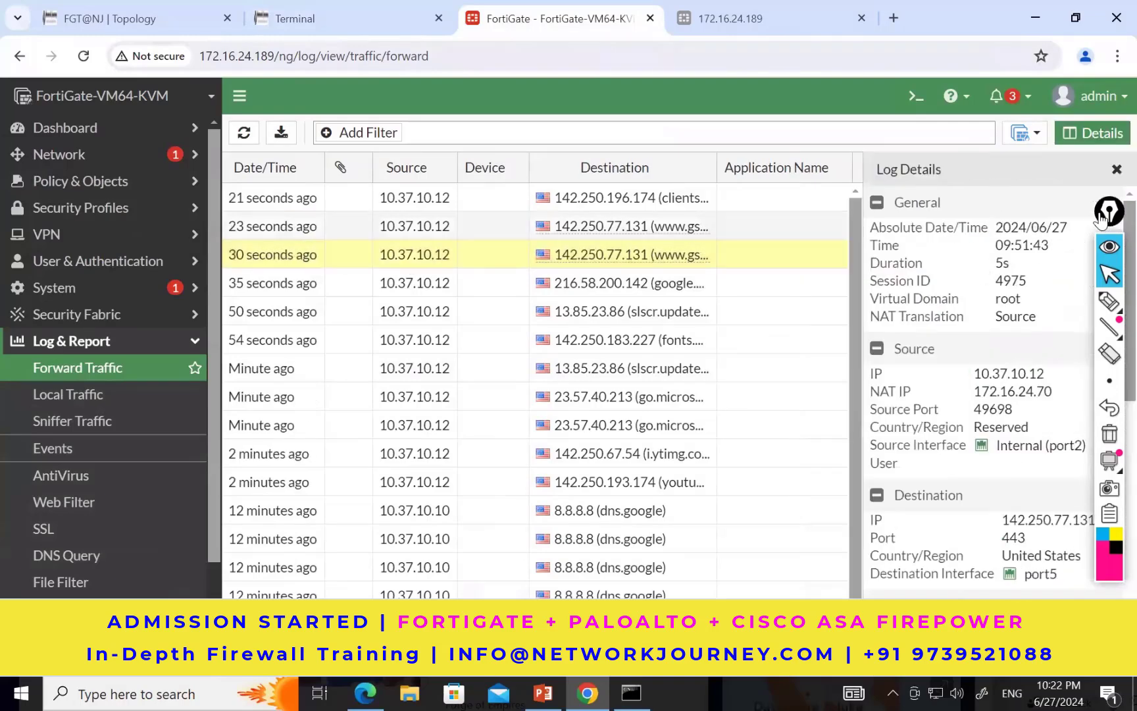
{"action": "left_click_drag", "start_coordinate": [1109, 211], "coordinate": [589, 204]}
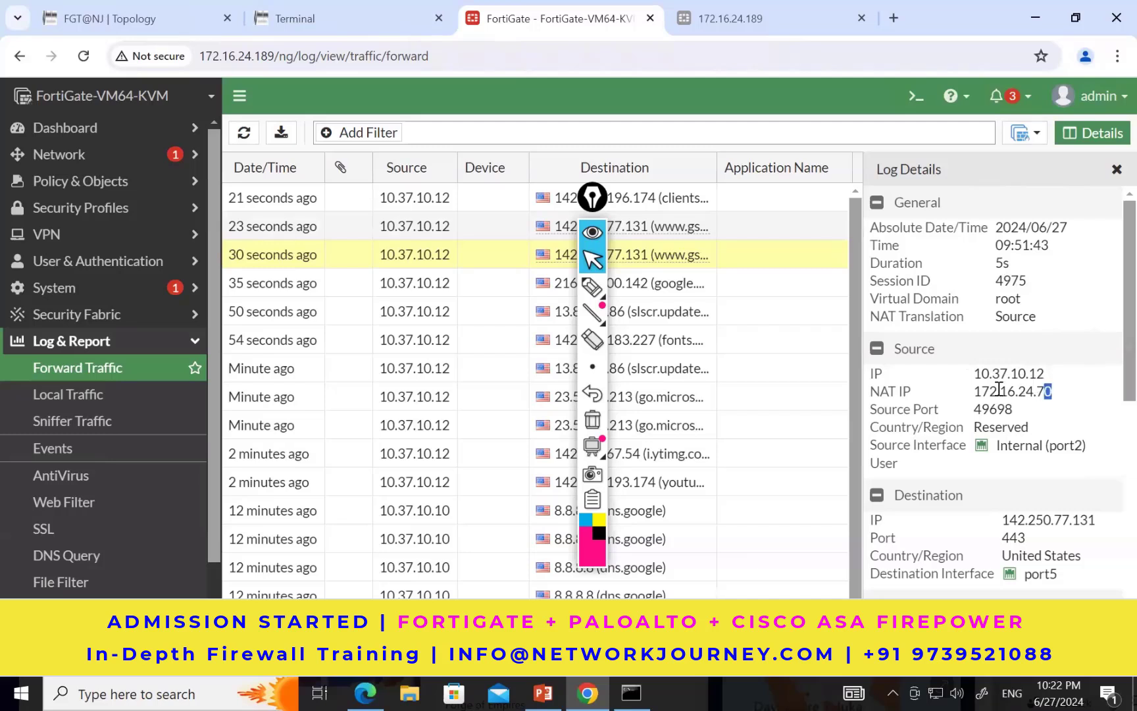
{"action": "left_click_drag", "start_coordinate": [1050, 392], "coordinate": [982, 391]}
{"action": "left_click", "coordinate": [1026, 398]}
{"action": "left_click_drag", "start_coordinate": [1043, 391], "coordinate": [1064, 388]}
{"action": "left_click_drag", "start_coordinate": [1001, 519], "coordinate": [1063, 582]}
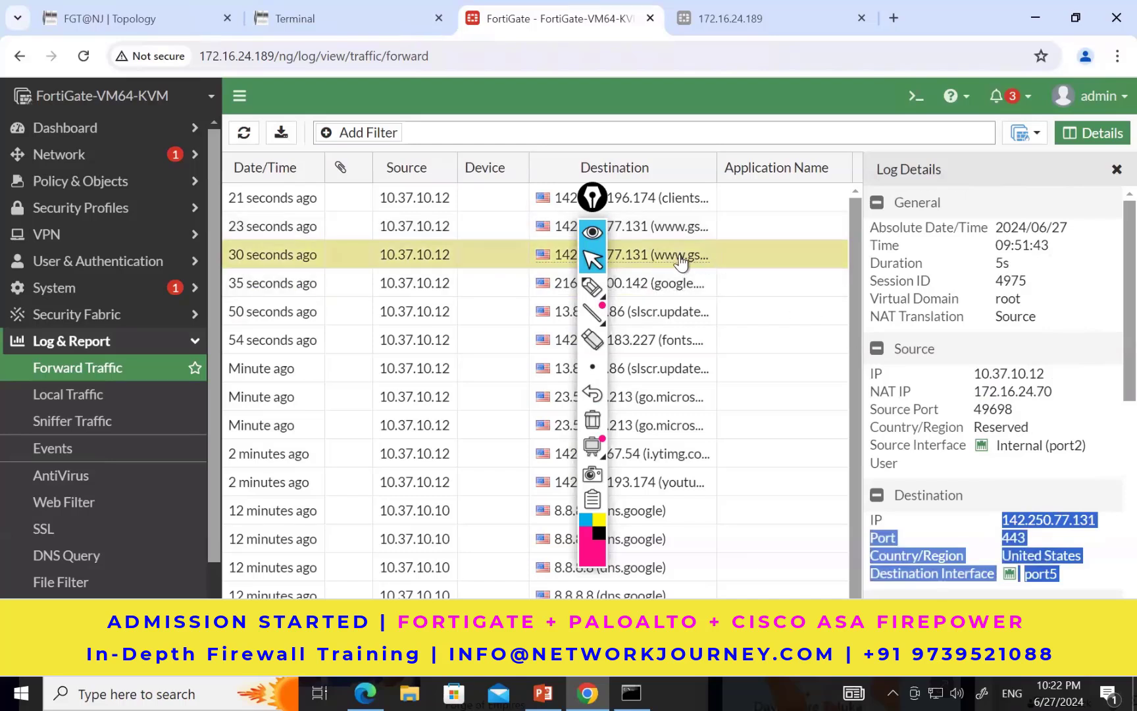
Step: Examine the session's application service, action, matched policy and remaining log details, and close the details
{"action": "mouse_move", "coordinate": [684, 263]}
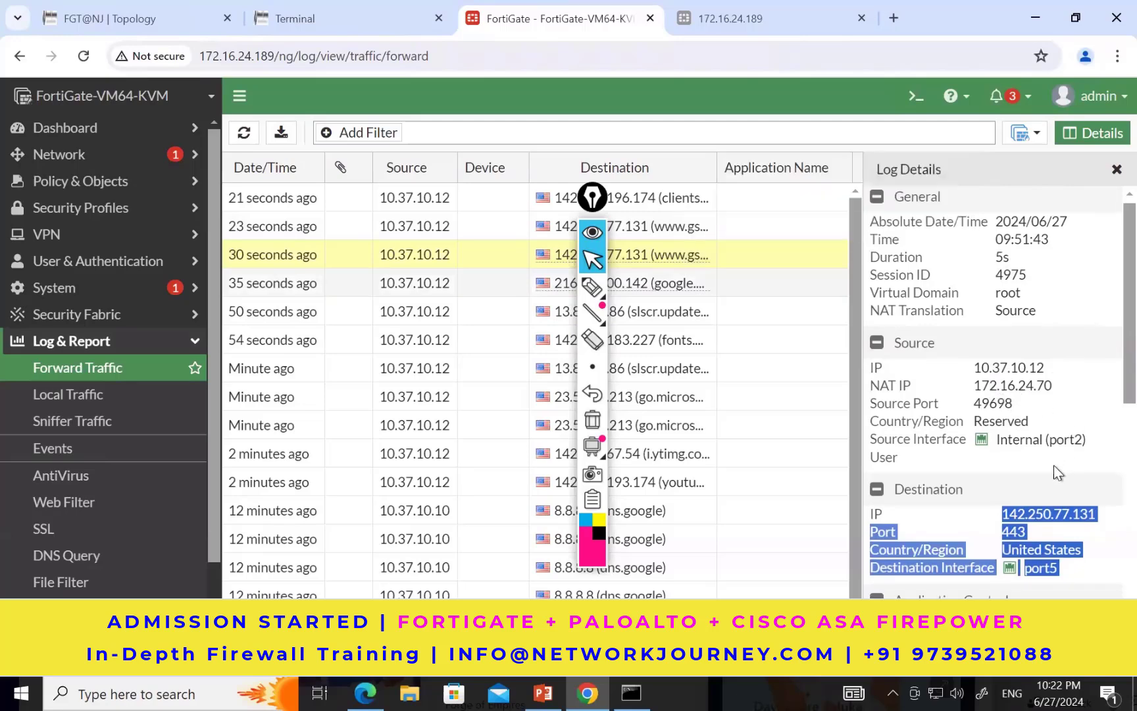
{"action": "scroll", "coordinate": [1054, 464], "scroll_direction": "down", "scroll_amount": 3}
{"action": "scroll", "coordinate": [1053, 466], "scroll_direction": "down", "scroll_amount": 1}
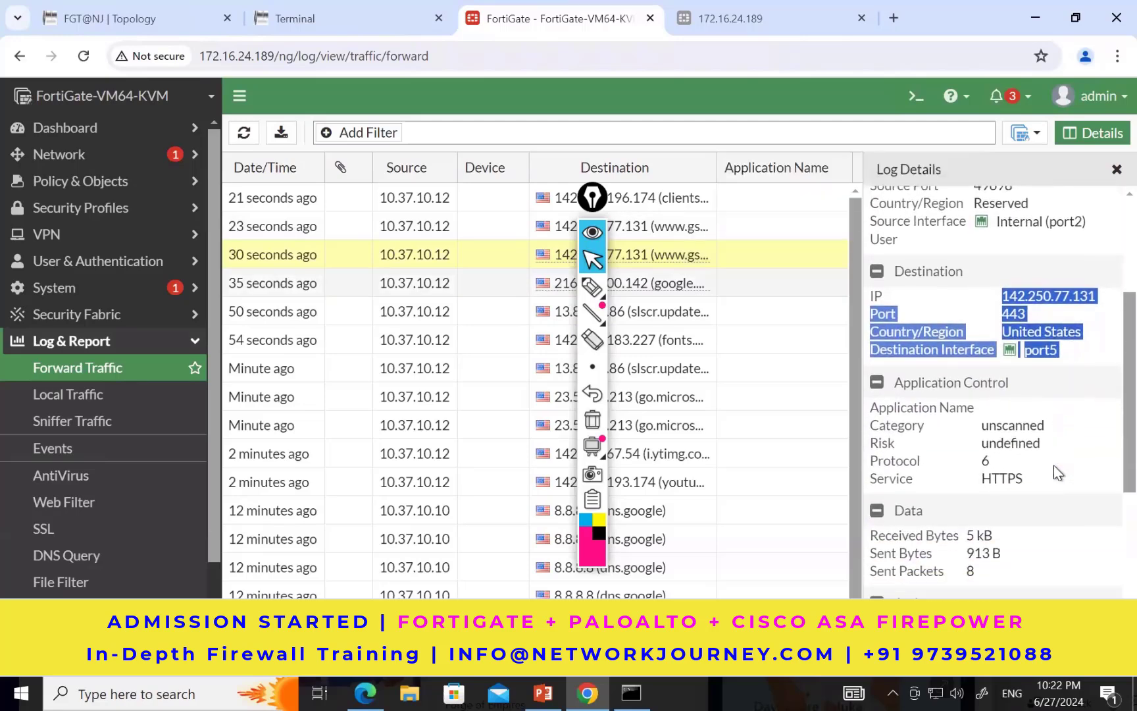
{"action": "left_click_drag", "start_coordinate": [980, 434], "coordinate": [1026, 436]}
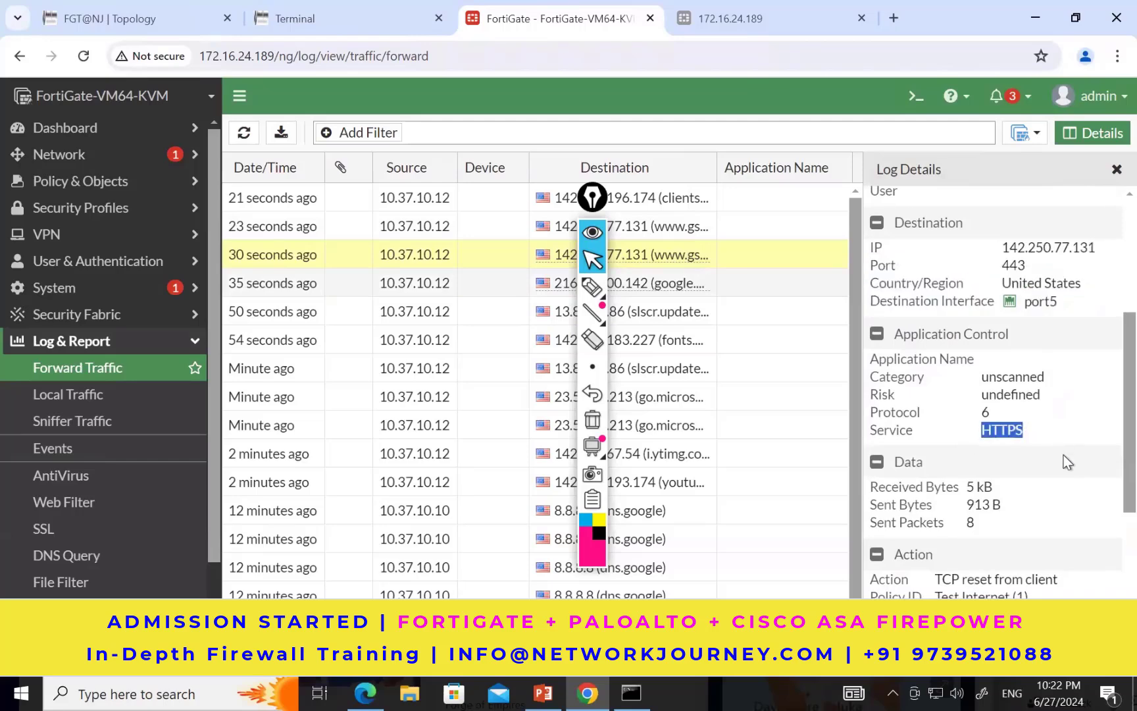
{"action": "scroll", "coordinate": [1063, 455], "scroll_direction": "down", "scroll_amount": 3}
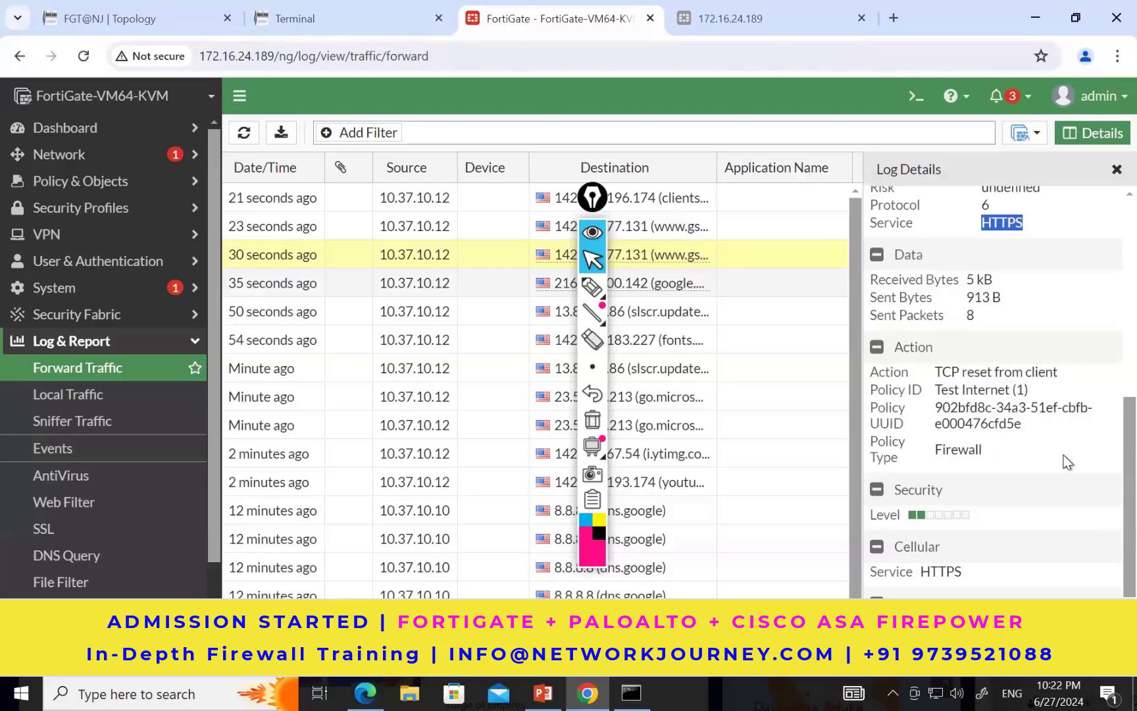
{"action": "scroll", "coordinate": [1063, 455], "scroll_direction": "down", "scroll_amount": 2}
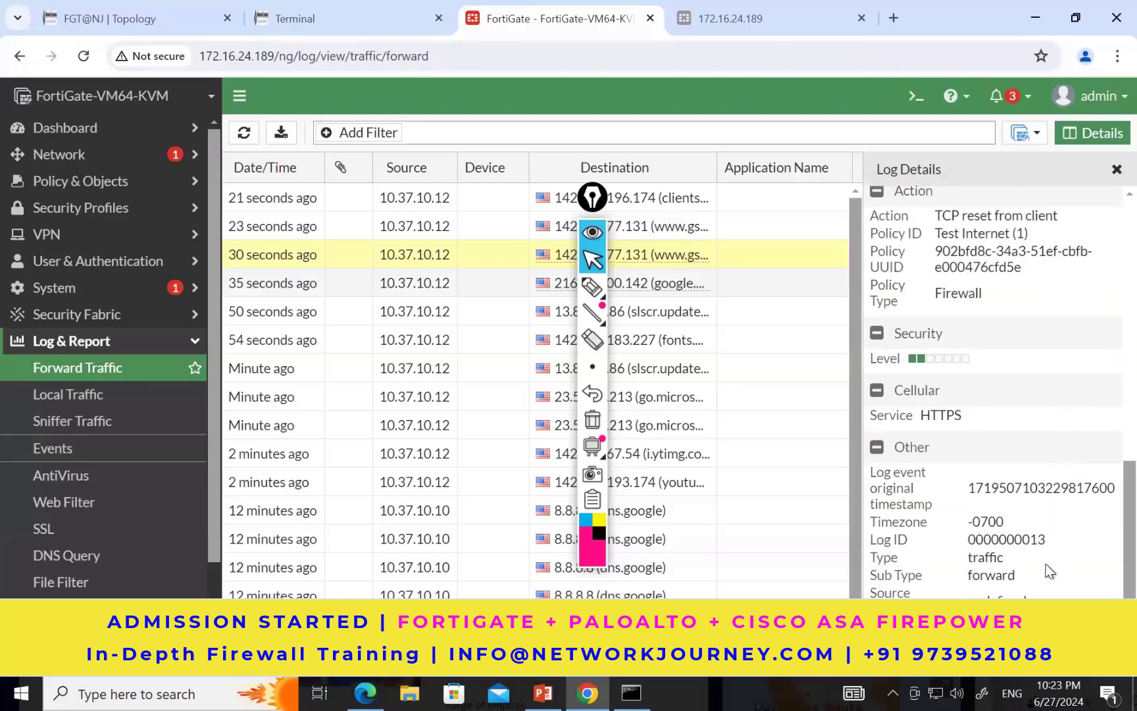
{"action": "scroll", "coordinate": [1050, 571], "scroll_direction": "up", "scroll_amount": 8}
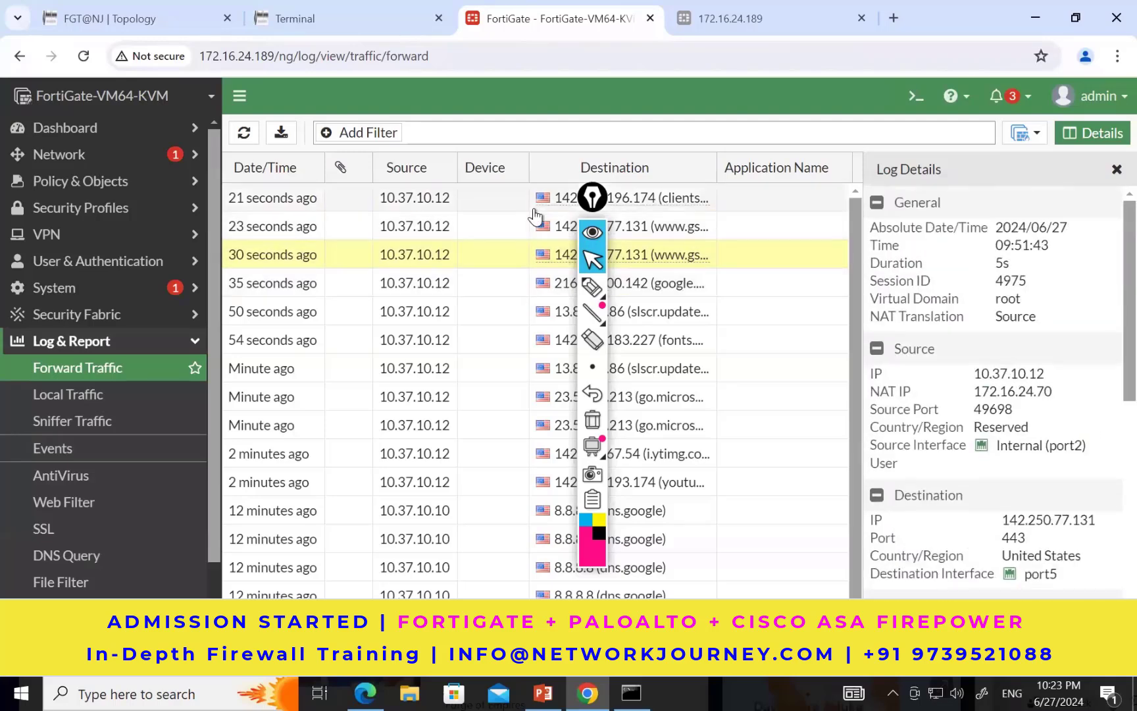
{"action": "left_click", "coordinate": [1114, 172]}
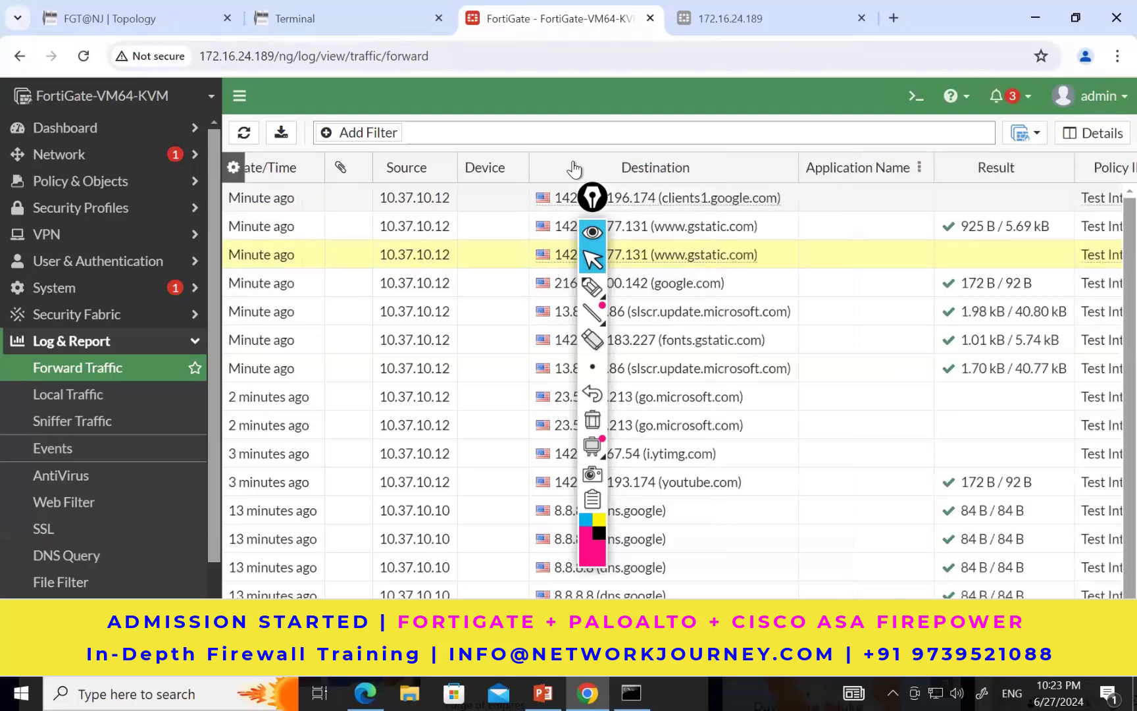
Step: Open the list of Application Control security profiles on the branch FortiGate
{"action": "left_click_drag", "start_coordinate": [595, 193], "coordinate": [1093, 264]}
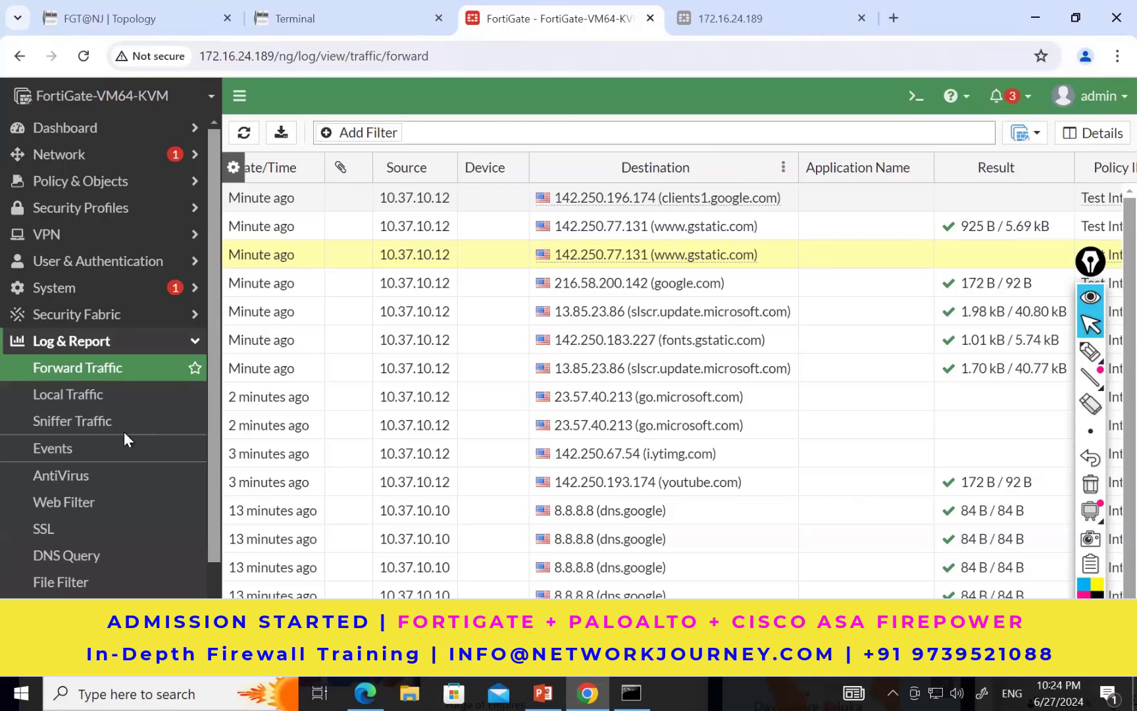
{"action": "left_click", "coordinate": [64, 211]}
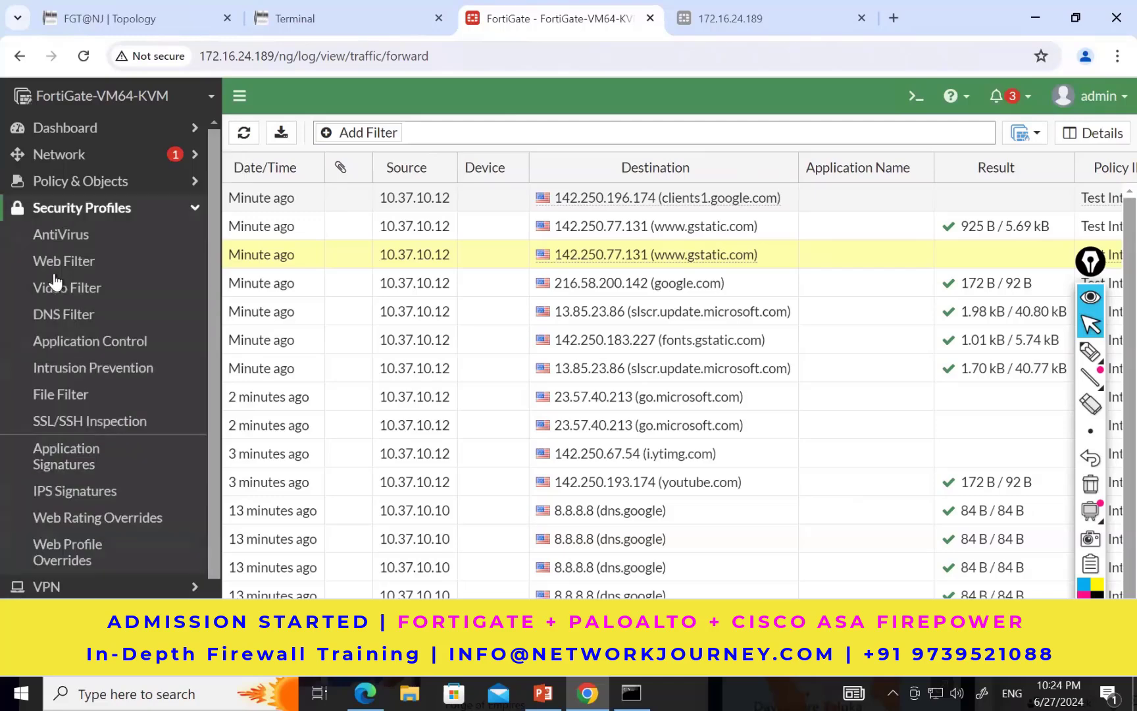
{"action": "left_click", "coordinate": [73, 354]}
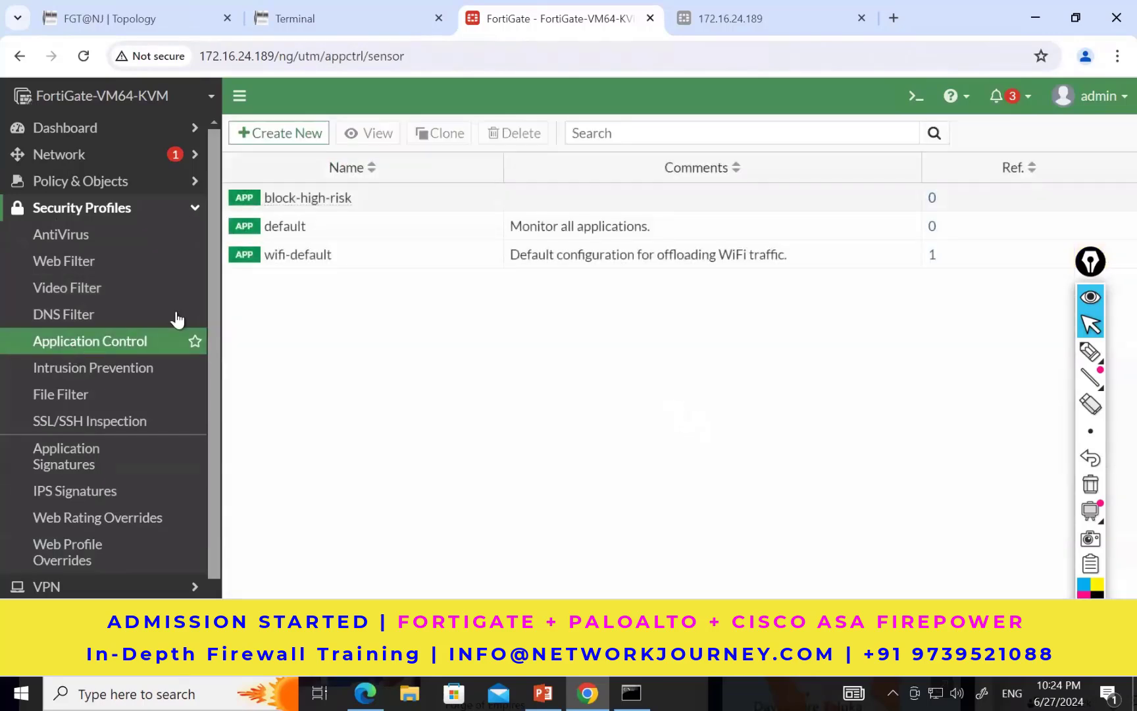